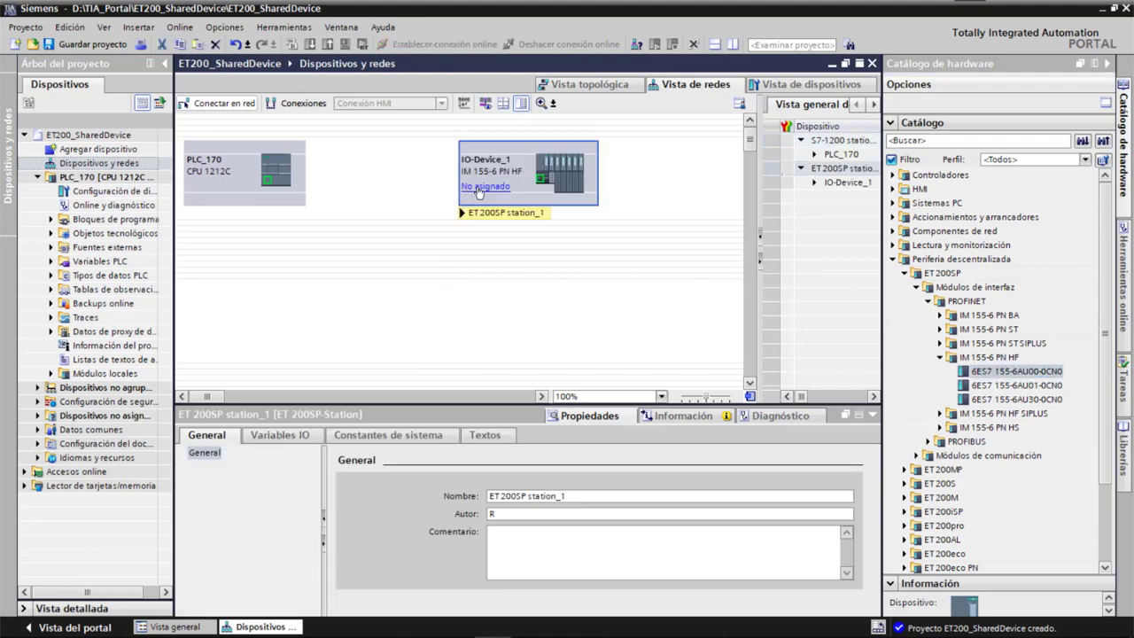
Step: Set the IP address of IO-Device_1's PROFINET interface to 192.168.10.153
{"action": "left_click", "coordinate": [563, 171]}
{"action": "double_click", "coordinate": [564, 171]}
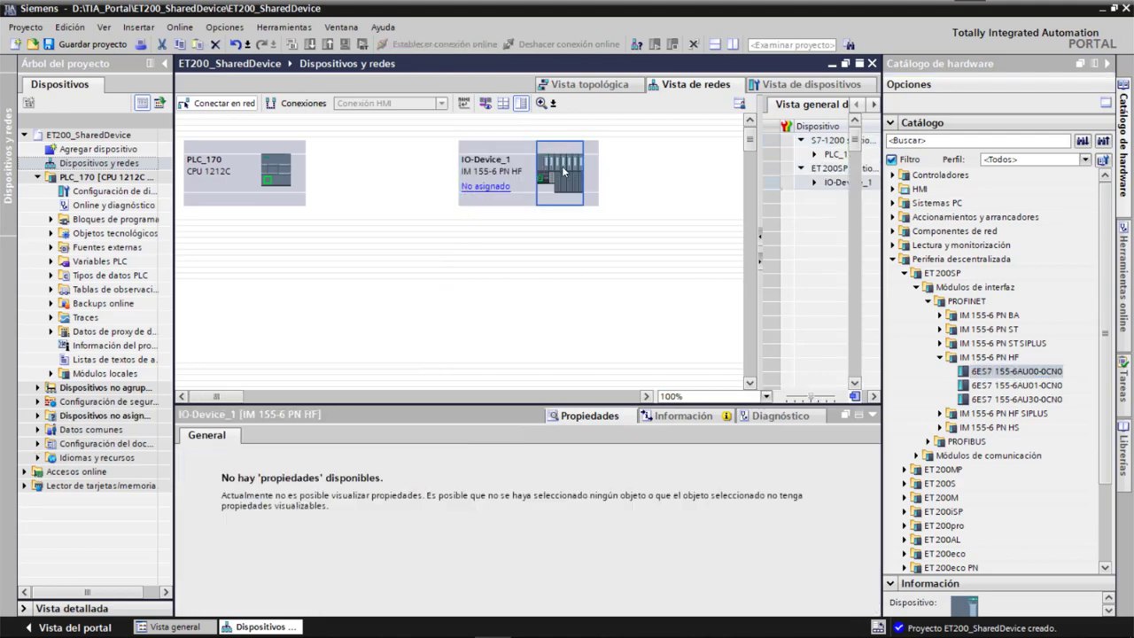
{"action": "left_click", "coordinate": [307, 329]}
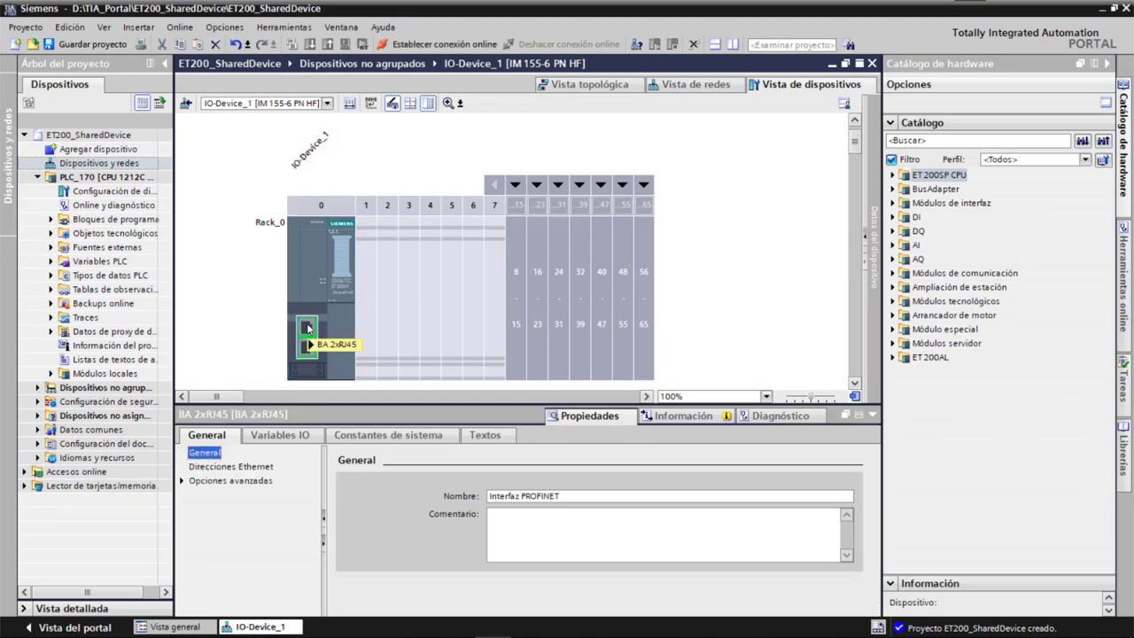
{"action": "left_click", "coordinate": [259, 467]}
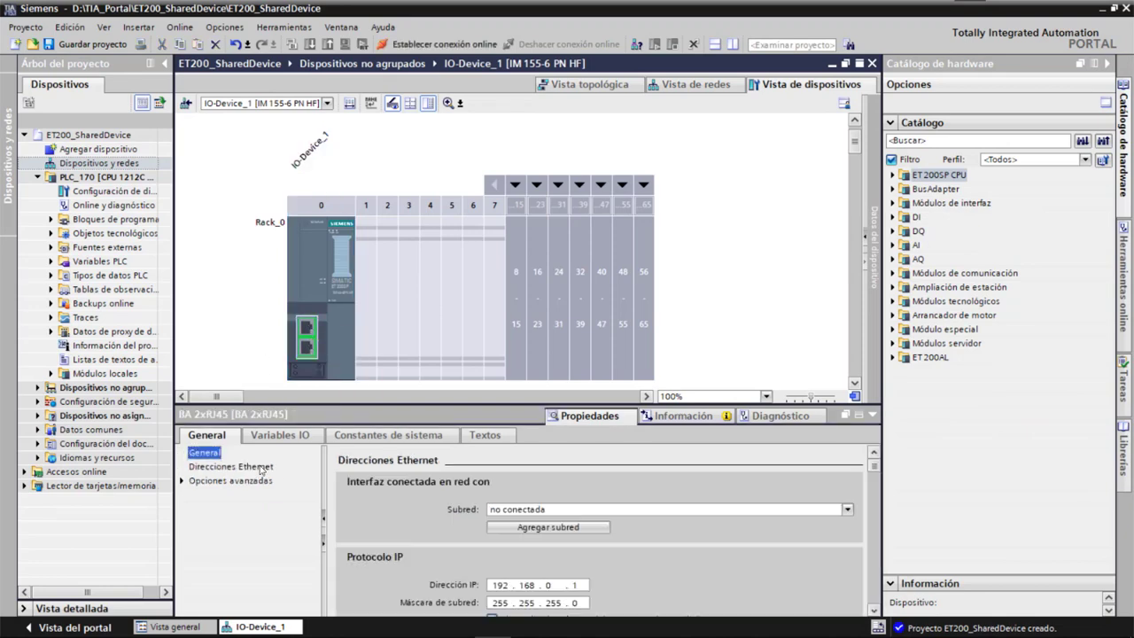
{"action": "double_click", "coordinate": [549, 587]}
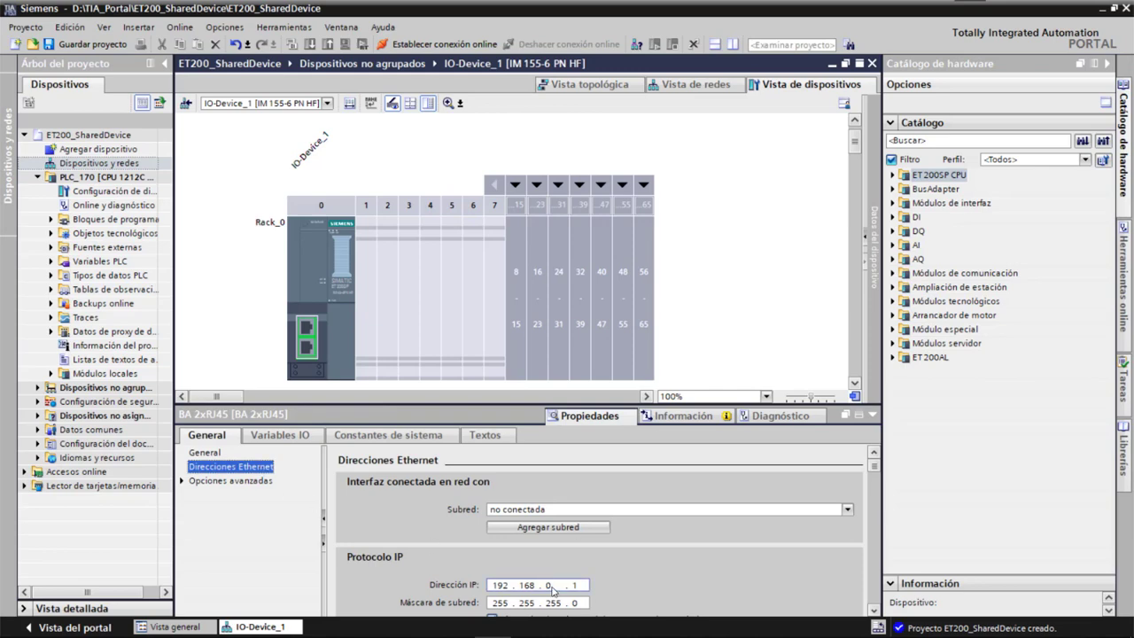
{"action": "type", "text": "10 . 153"}
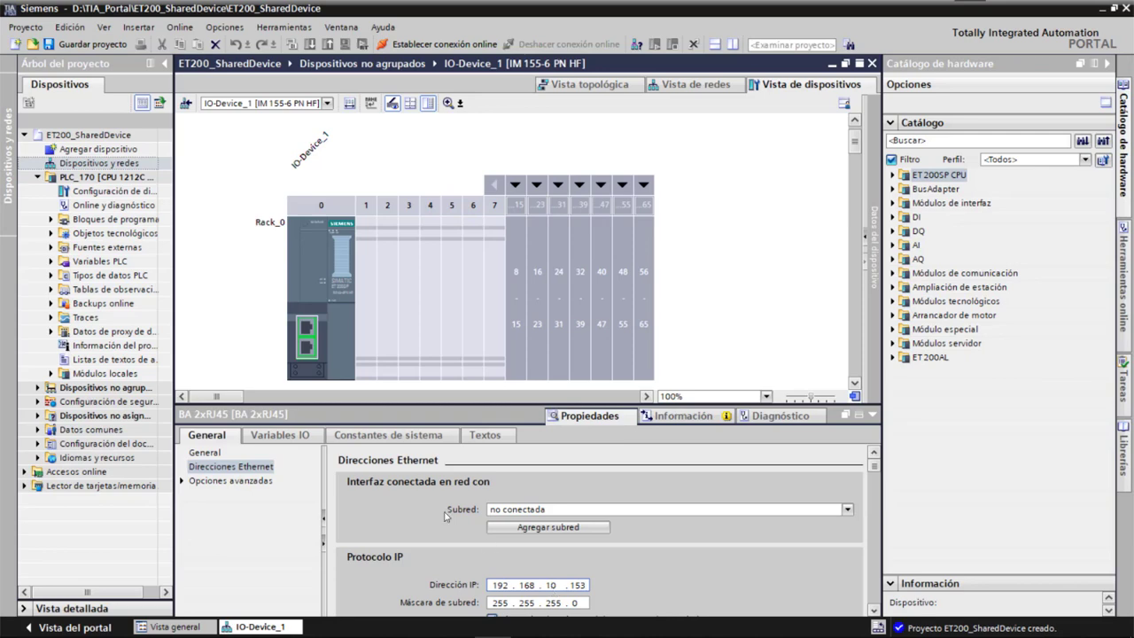
Step: Rename the ET 200SP interface module in the rack as IO-Device_153
{"action": "left_click", "coordinate": [312, 151]}
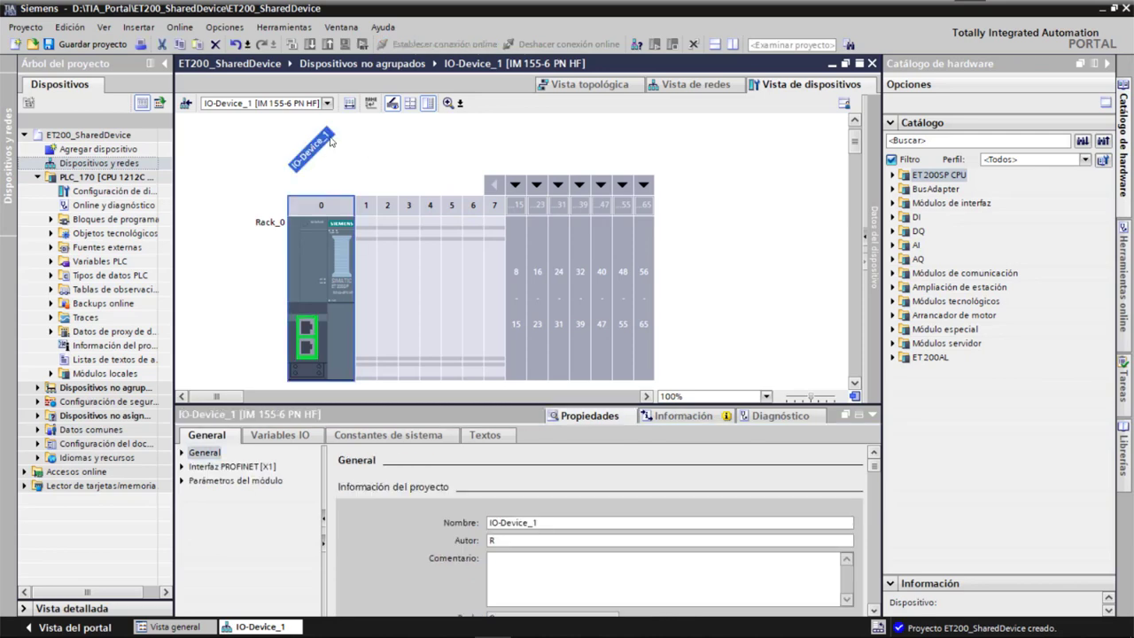
{"action": "left_click", "coordinate": [328, 135]}
{"action": "left_click", "coordinate": [338, 146]}
{"action": "type", "text": "53"}
{"action": "key", "text": "Return"}
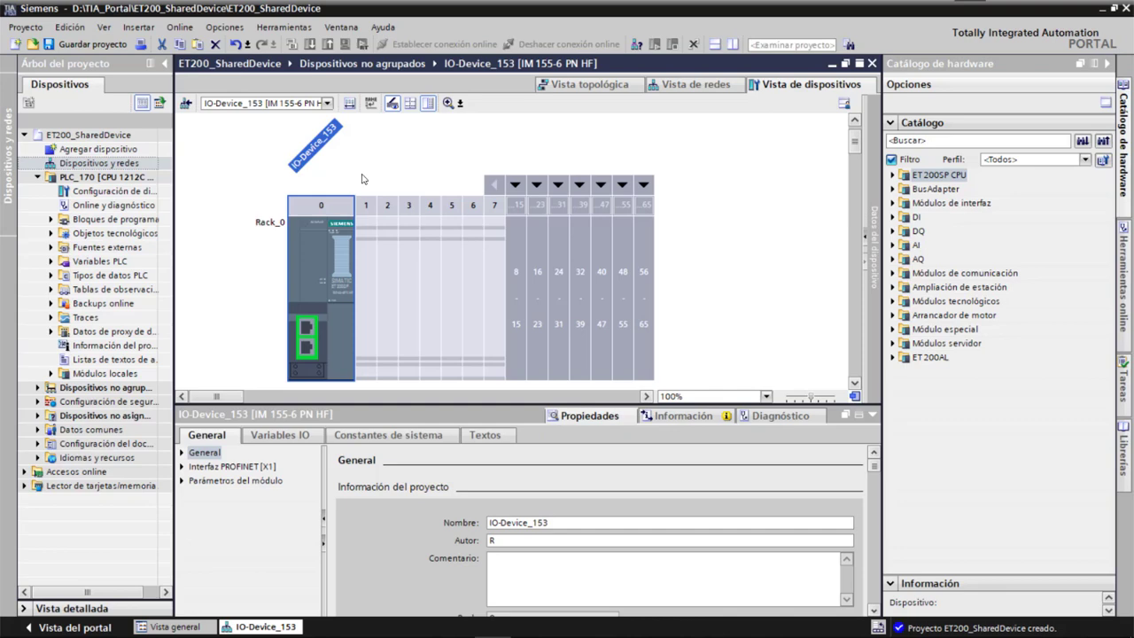
Step: Add two DI 8x24VDC HF modules (6ES7 131-6BF00-0CA0) to slots 1 and 2 of Rack_0
{"action": "left_click", "coordinate": [893, 217]}
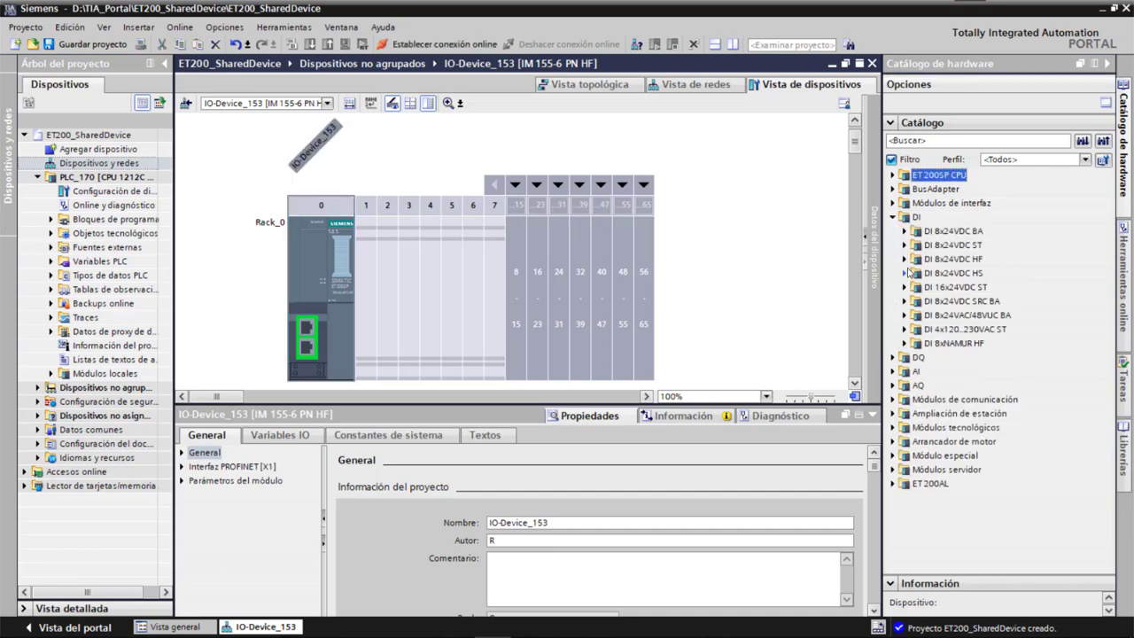
{"action": "left_click", "coordinate": [905, 259]}
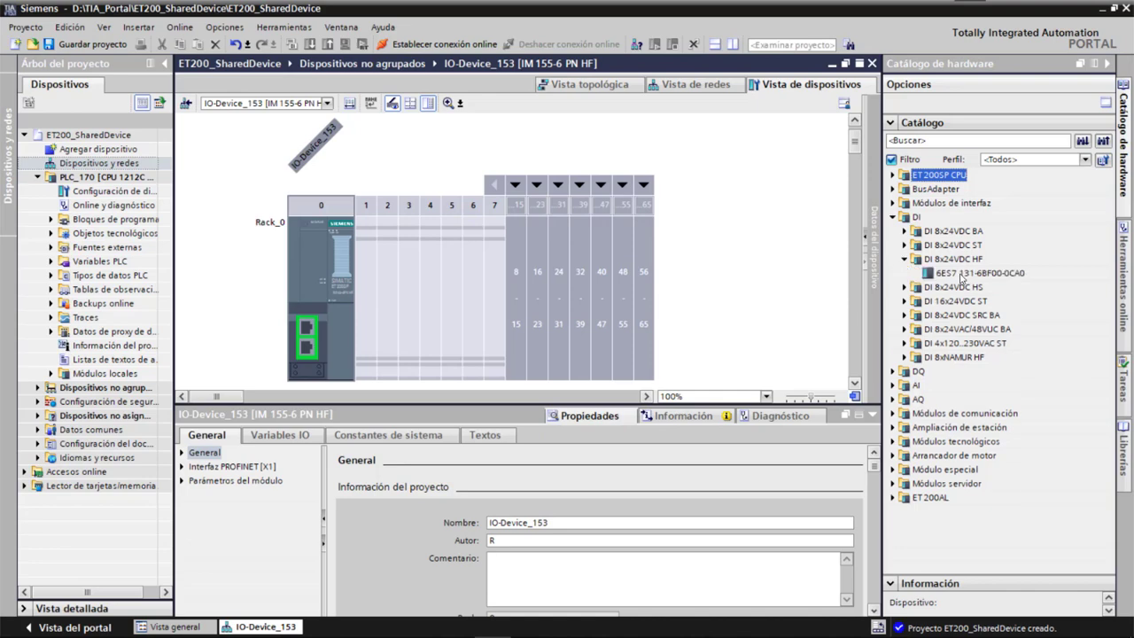
{"action": "left_click", "coordinate": [961, 275]}
{"action": "left_click_drag", "start_coordinate": [961, 276], "coordinate": [371, 254]}
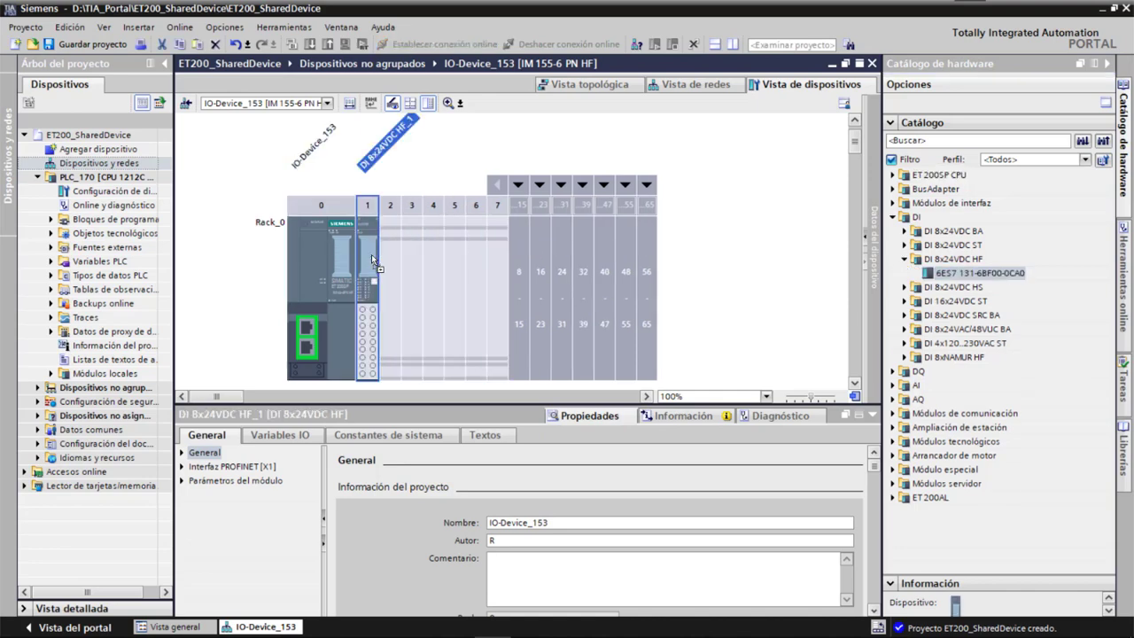
{"action": "double_click", "coordinate": [972, 274]}
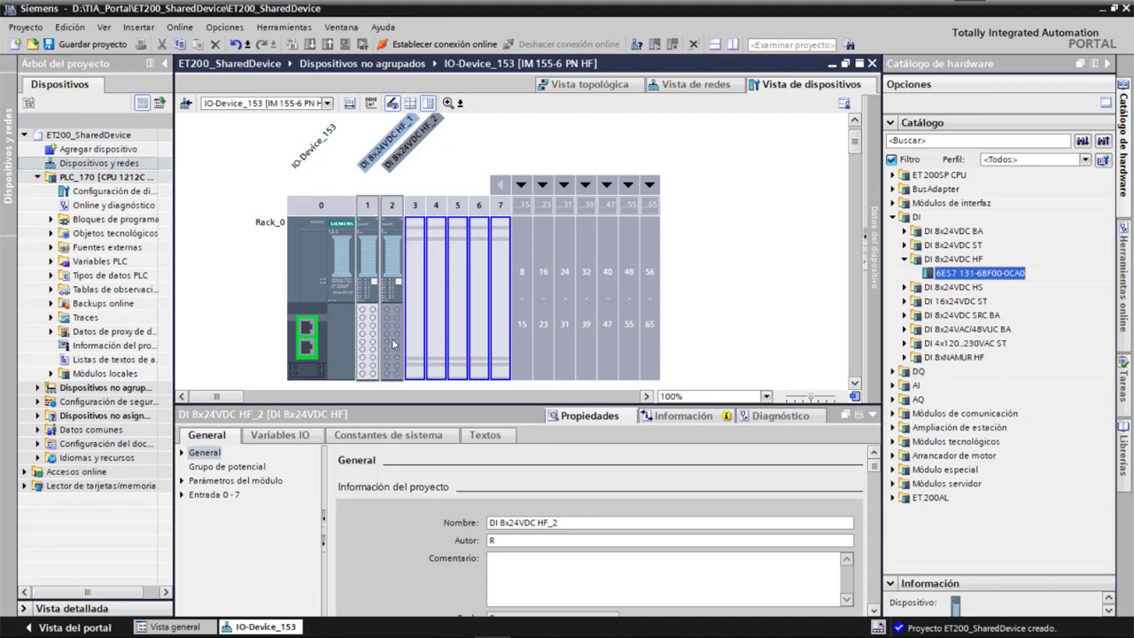
Step: Allow a new potential group with a light BaseUnit for the DI module in slot 2
{"action": "left_click", "coordinate": [396, 340]}
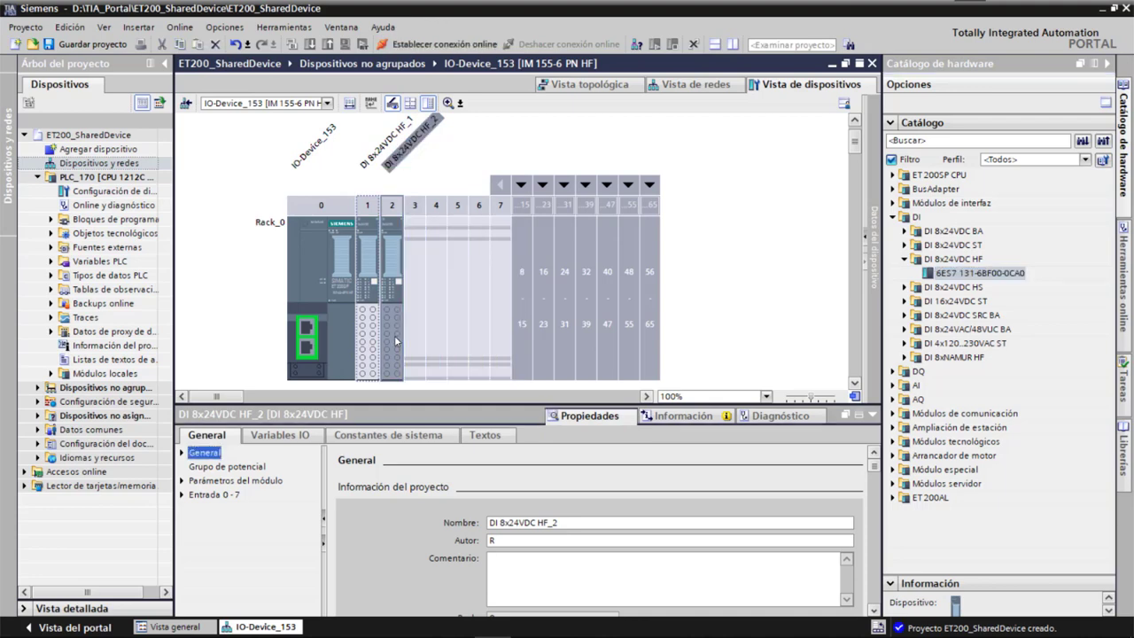
{"action": "left_click", "coordinate": [257, 469]}
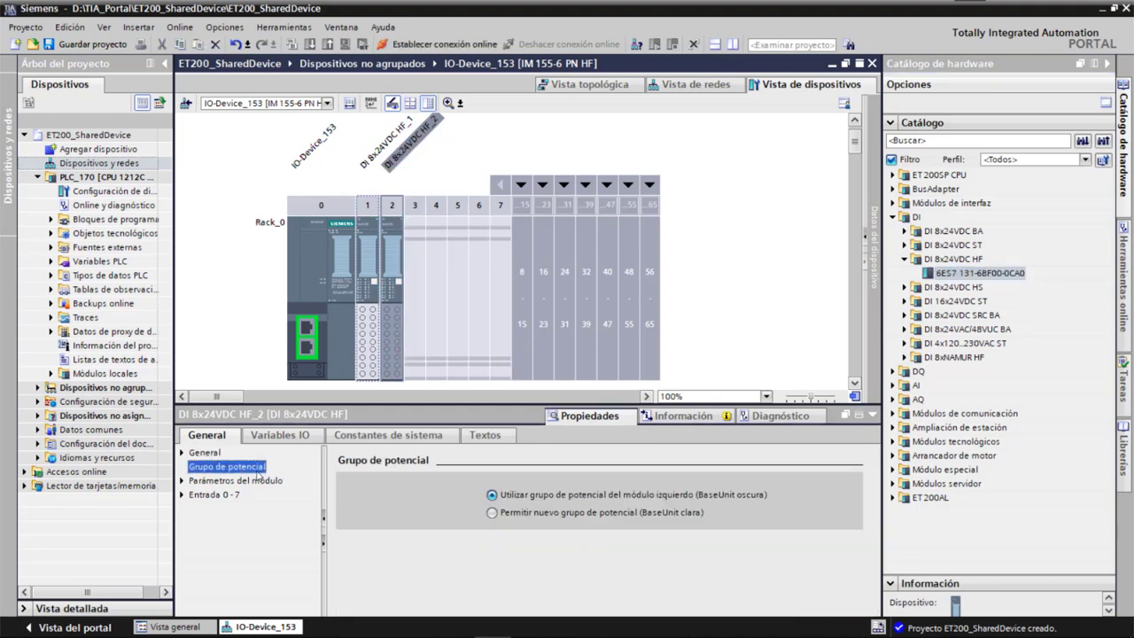
{"action": "left_click", "coordinate": [493, 512]}
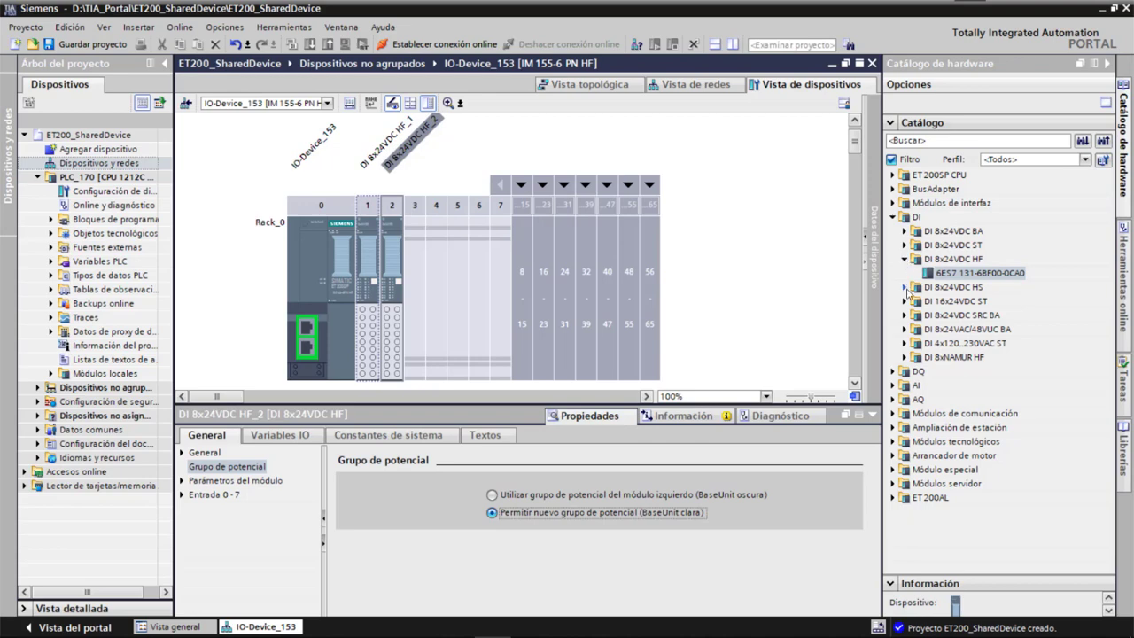
Step: Add two DQ 8x24VDC/0.5A HF modules (6ES7 132-6BF00-0CA0) to slots 3 and 4
{"action": "left_click", "coordinate": [895, 217]}
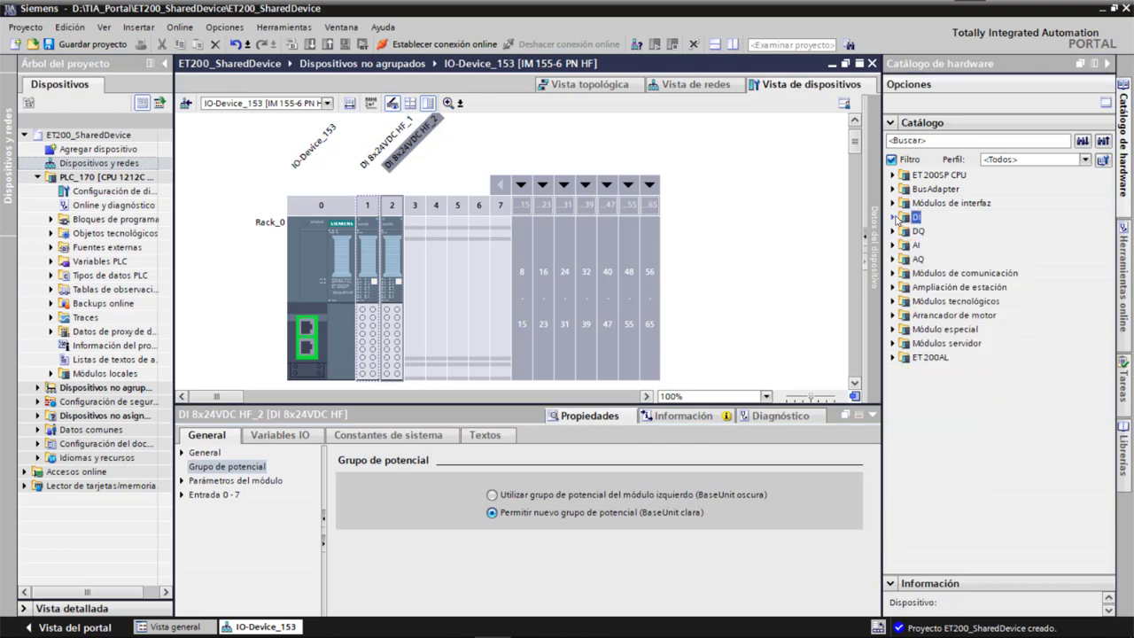
{"action": "left_click", "coordinate": [893, 231]}
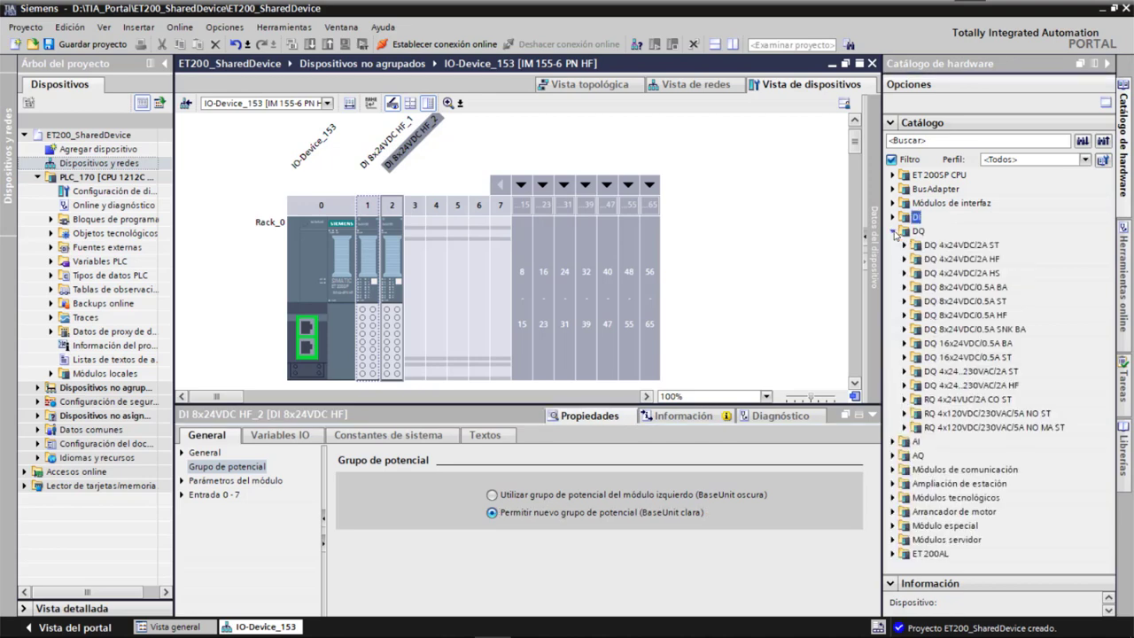
{"action": "left_click", "coordinate": [904, 315]}
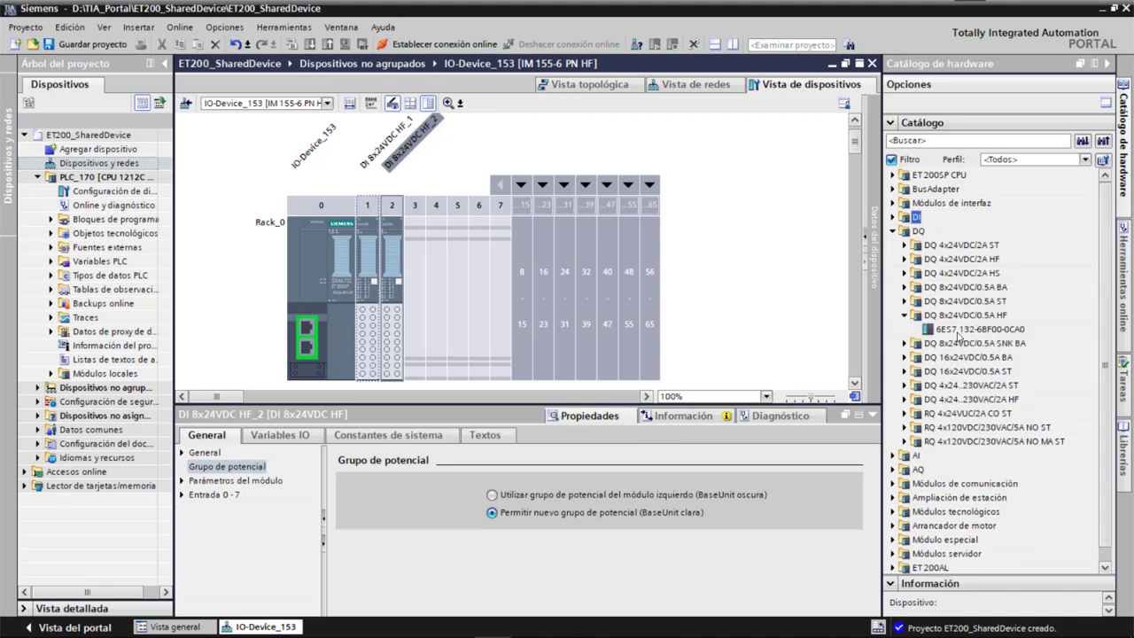
{"action": "left_click", "coordinate": [958, 334]}
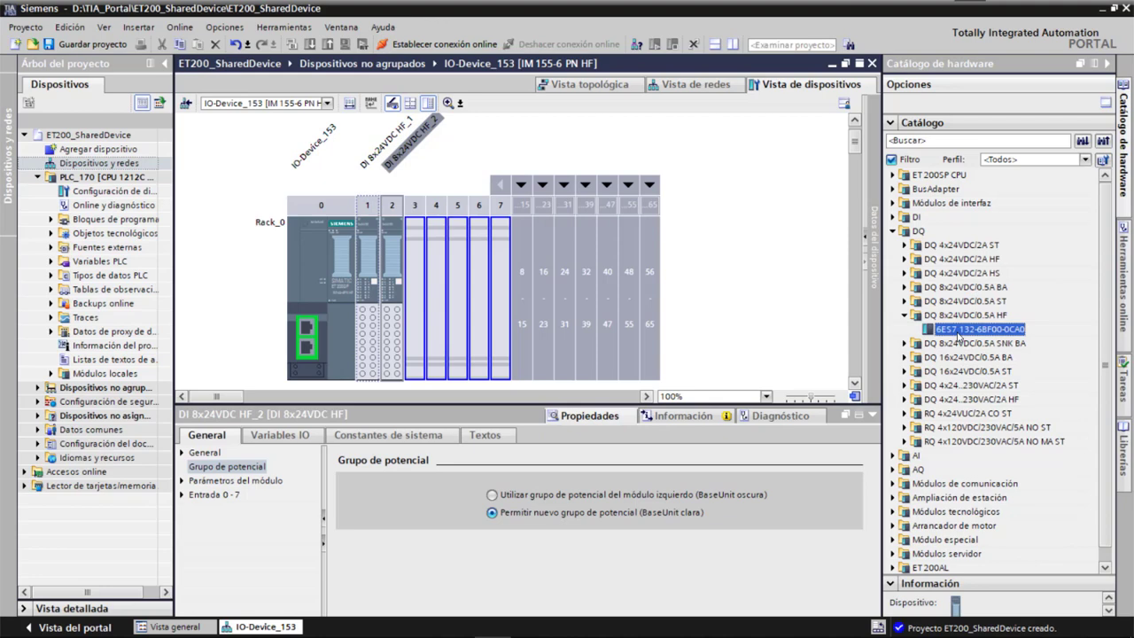
{"action": "double_click", "coordinate": [957, 336]}
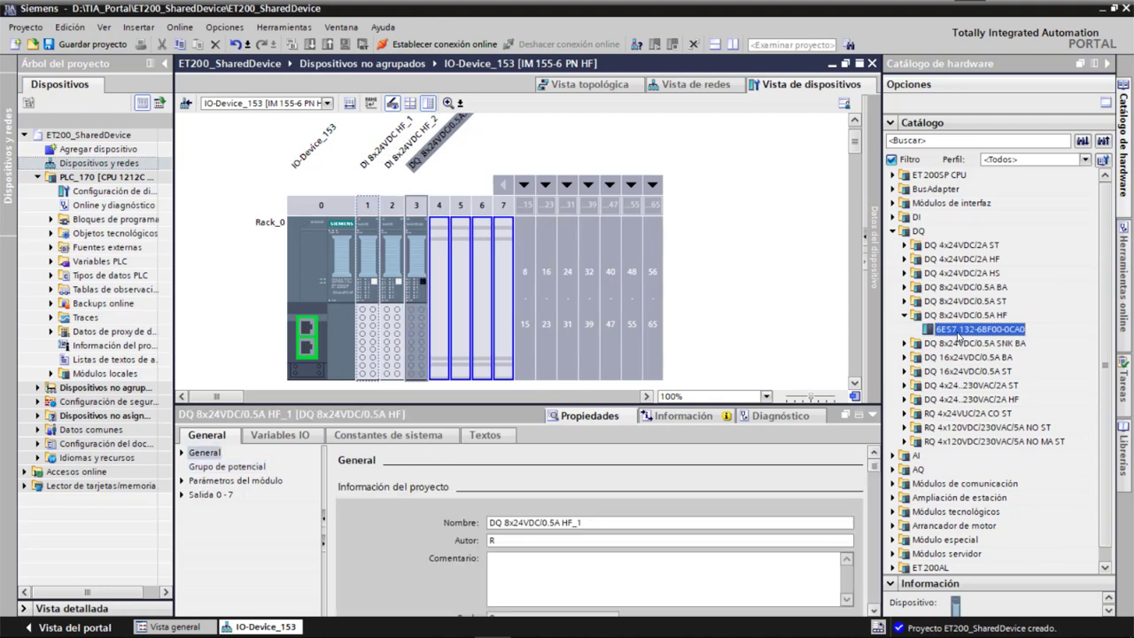
{"action": "double_click", "coordinate": [958, 335]}
Step: Allow a new potential group with a light BaseUnit for both DQ modules in slots 3 and 4
{"action": "left_click", "coordinate": [418, 334]}
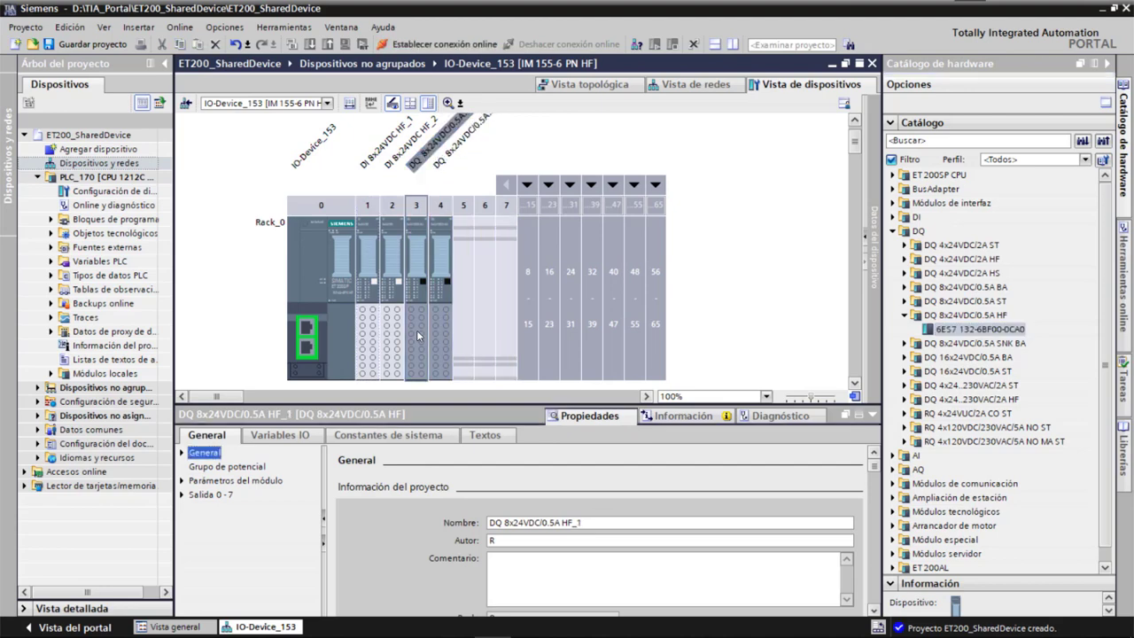
{"action": "left_click", "coordinate": [264, 467]}
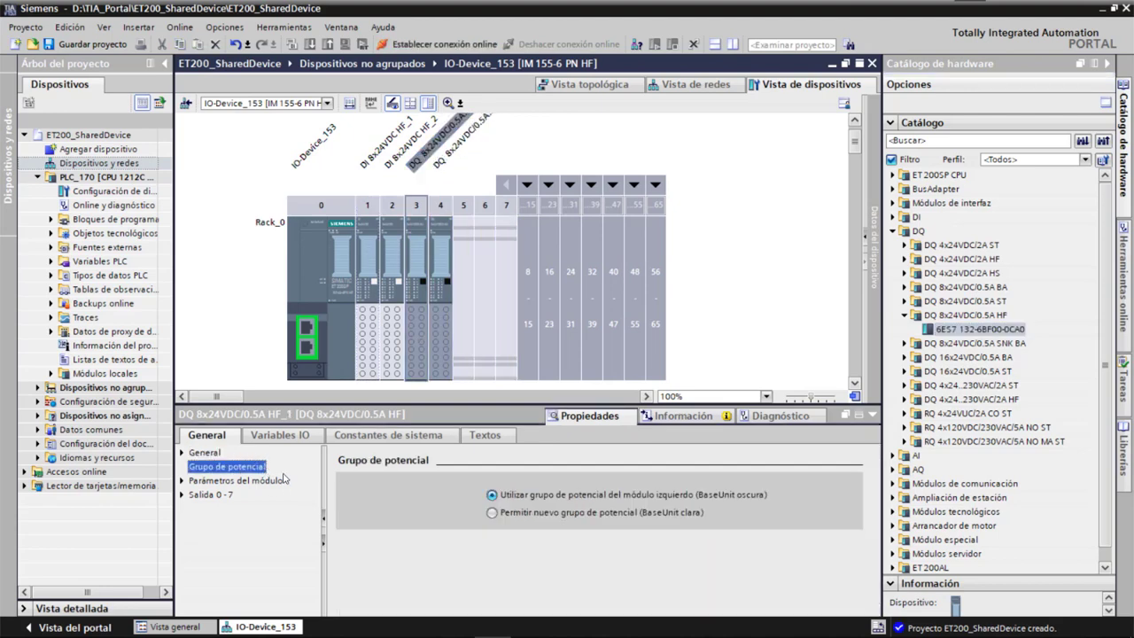
{"action": "left_click", "coordinate": [493, 513]}
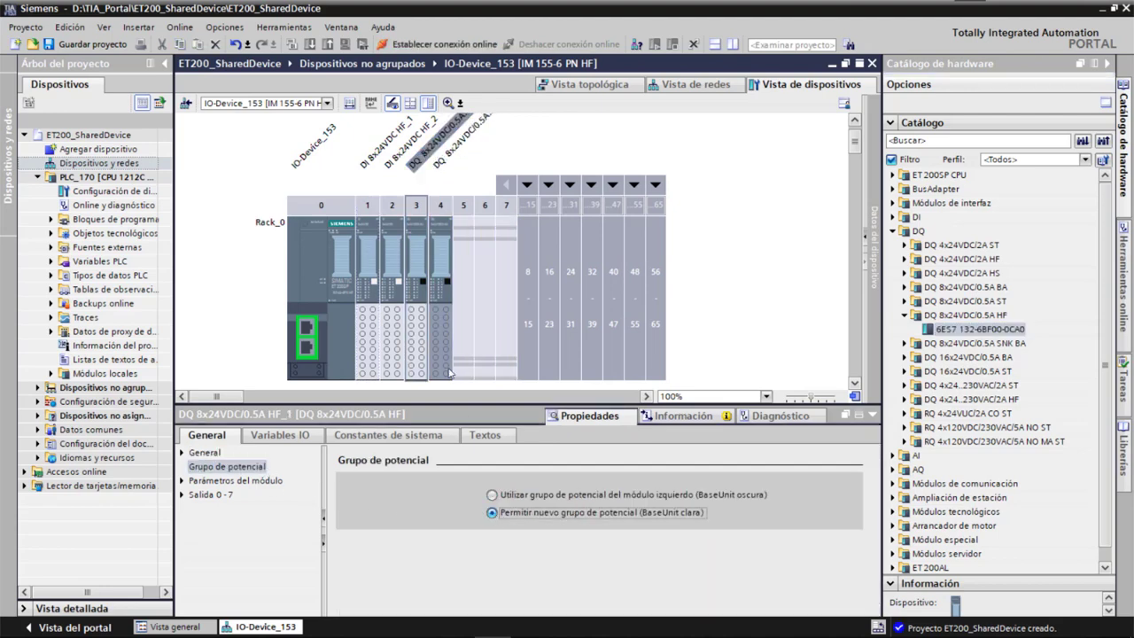
{"action": "left_click", "coordinate": [440, 343]}
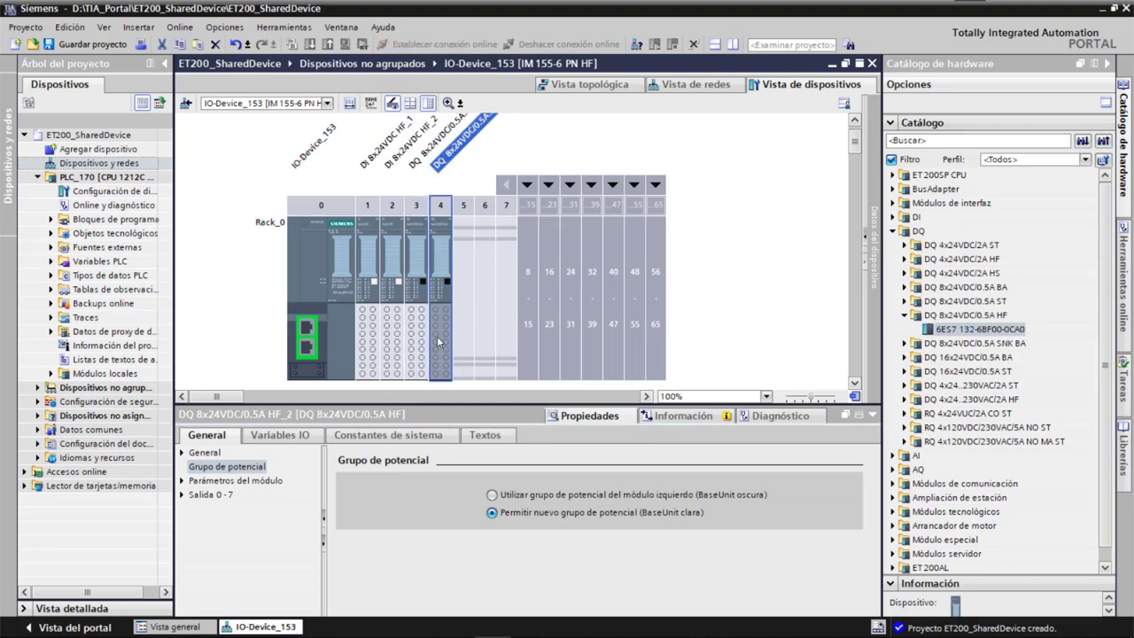
{"action": "left_click", "coordinate": [493, 513]}
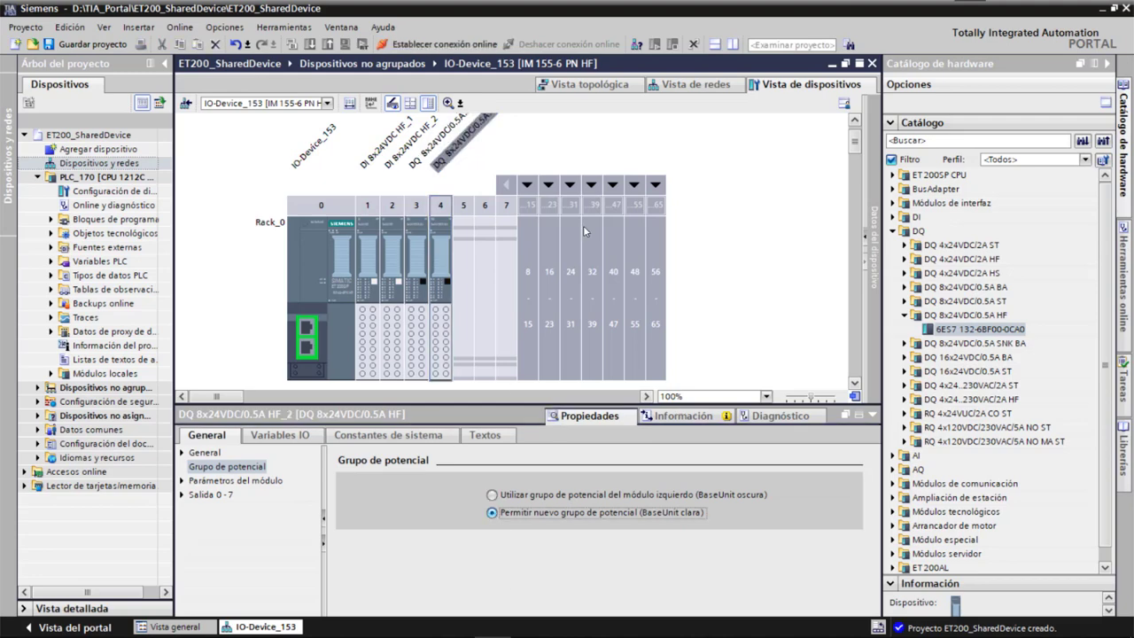
Step: Insert the AS-Interface communication module CM AS-i Master ST (3RK7 137-6SA00-0BC1) into slot 5
{"action": "left_click", "coordinate": [892, 231]}
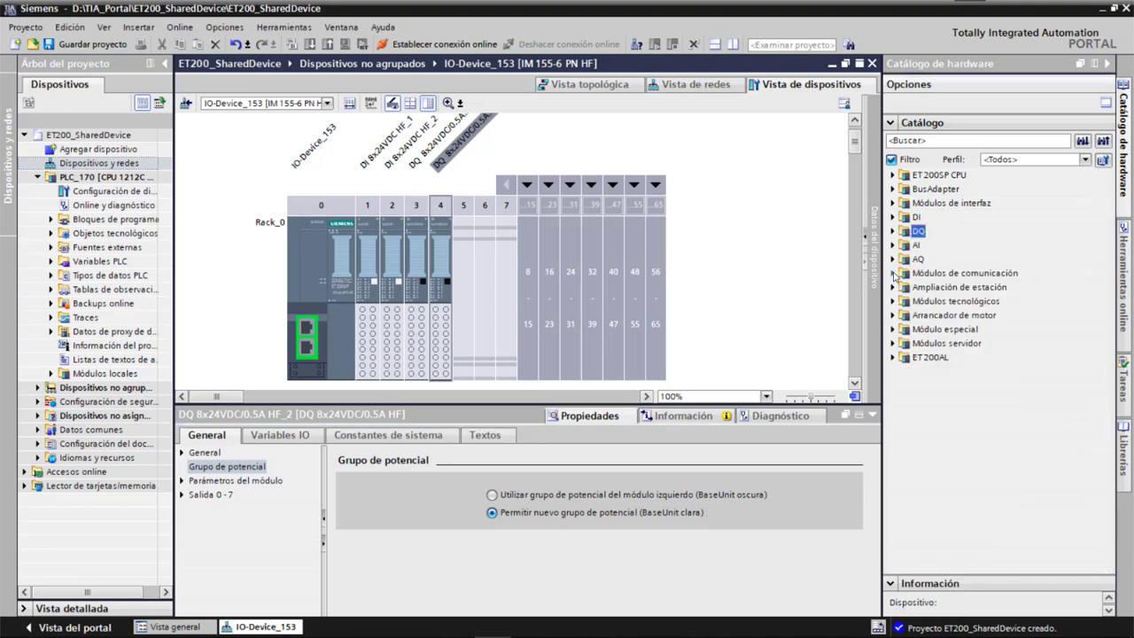
{"action": "left_click", "coordinate": [892, 272]}
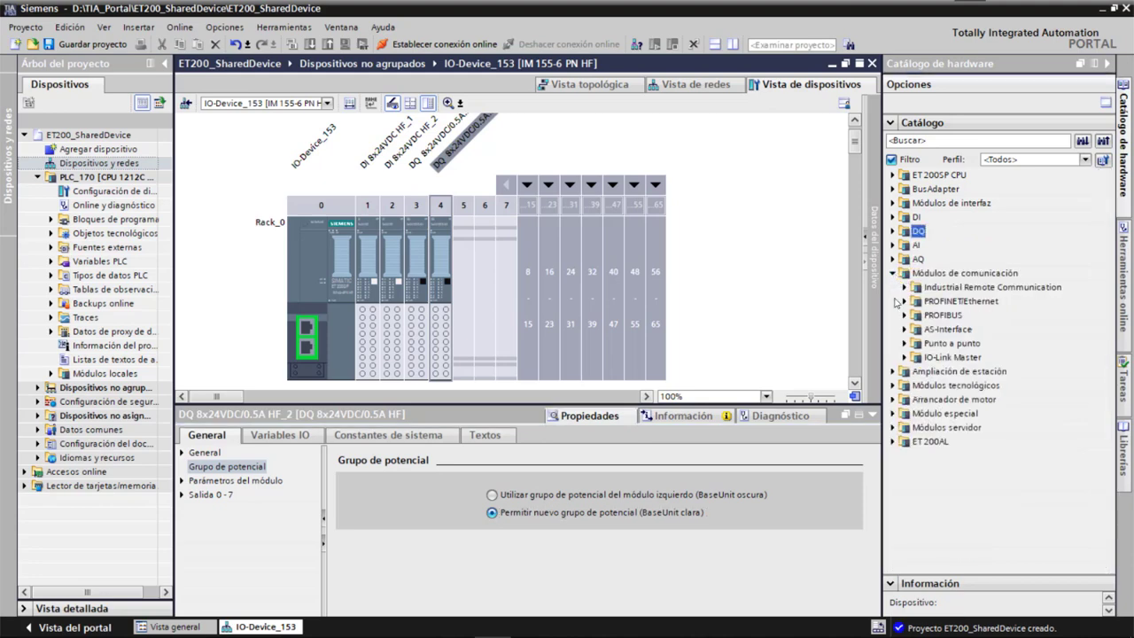
{"action": "left_click", "coordinate": [904, 330]}
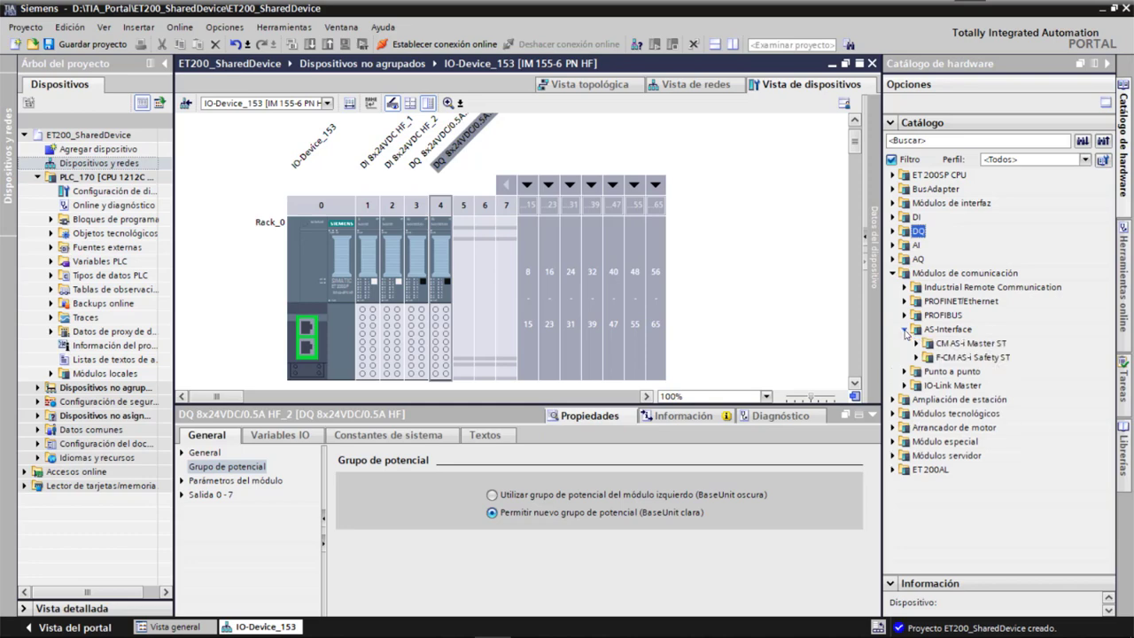
{"action": "left_click", "coordinate": [917, 343]}
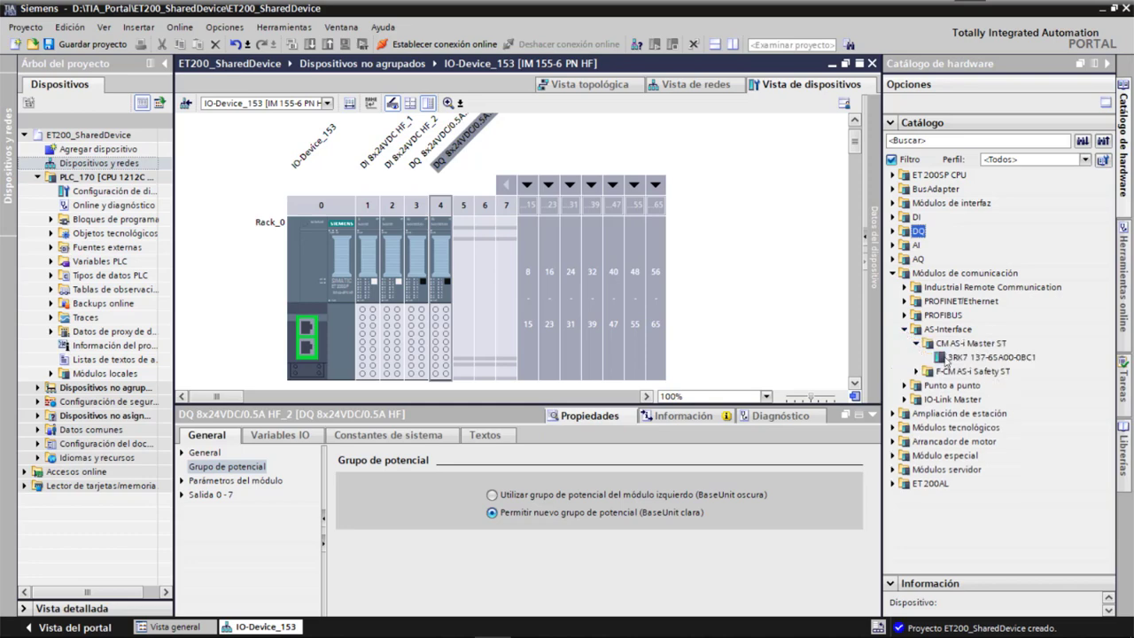
{"action": "left_click", "coordinate": [972, 360]}
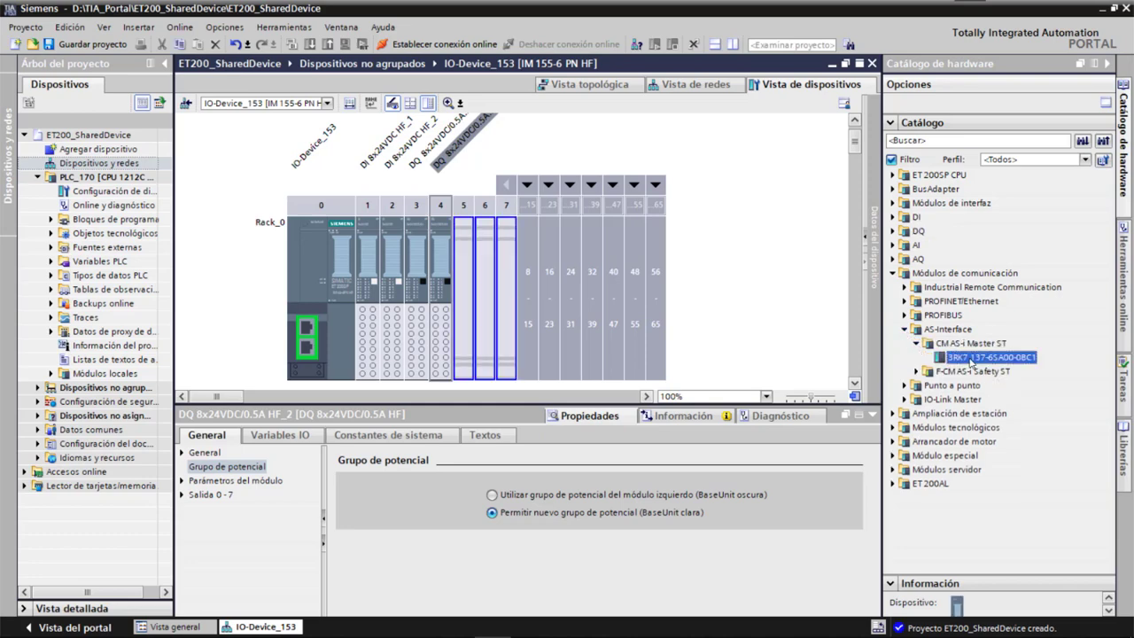
{"action": "left_click_drag", "start_coordinate": [972, 359], "coordinate": [463, 292]}
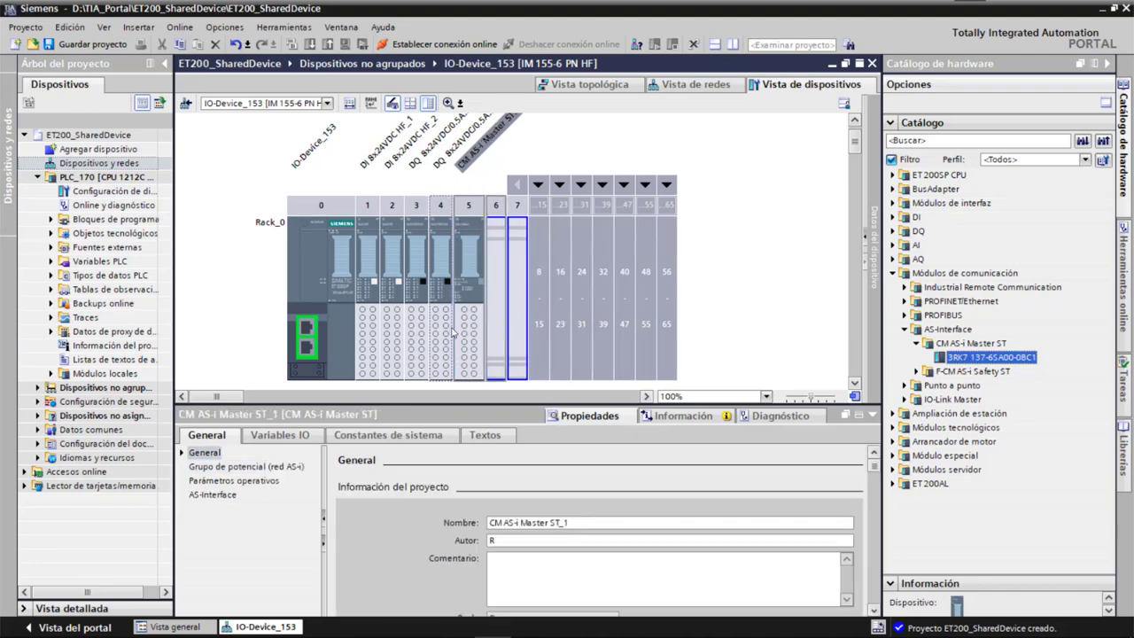
Step: Check the potential group settings of the two DI modules and the available versions of the CM AS-i Master ST
{"action": "left_click", "coordinate": [371, 293]}
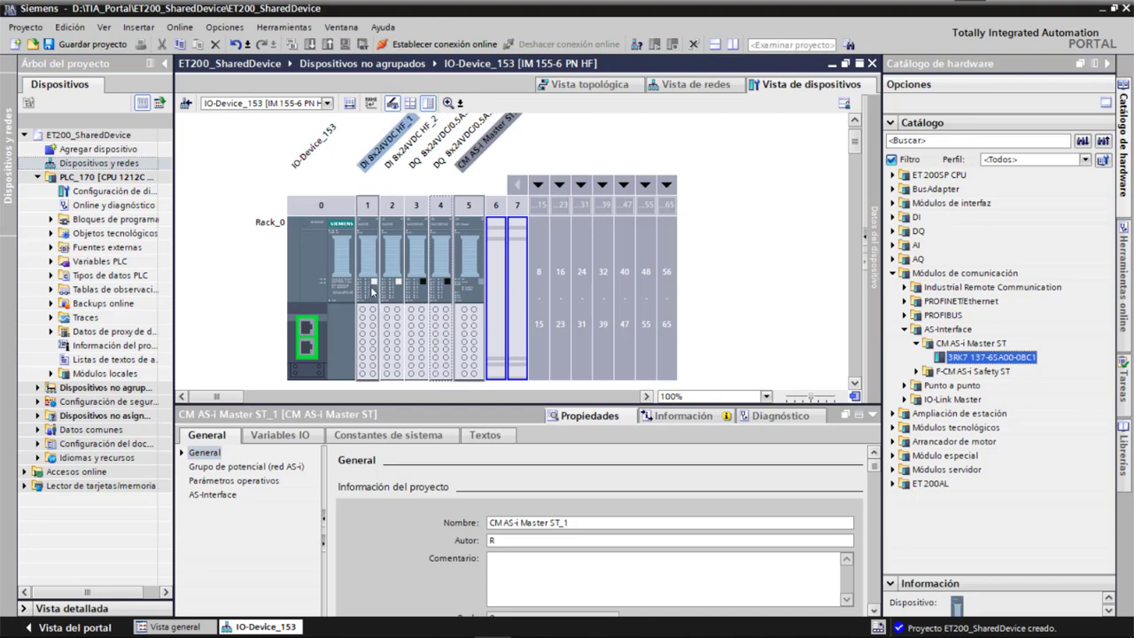
{"action": "left_click", "coordinate": [227, 466]}
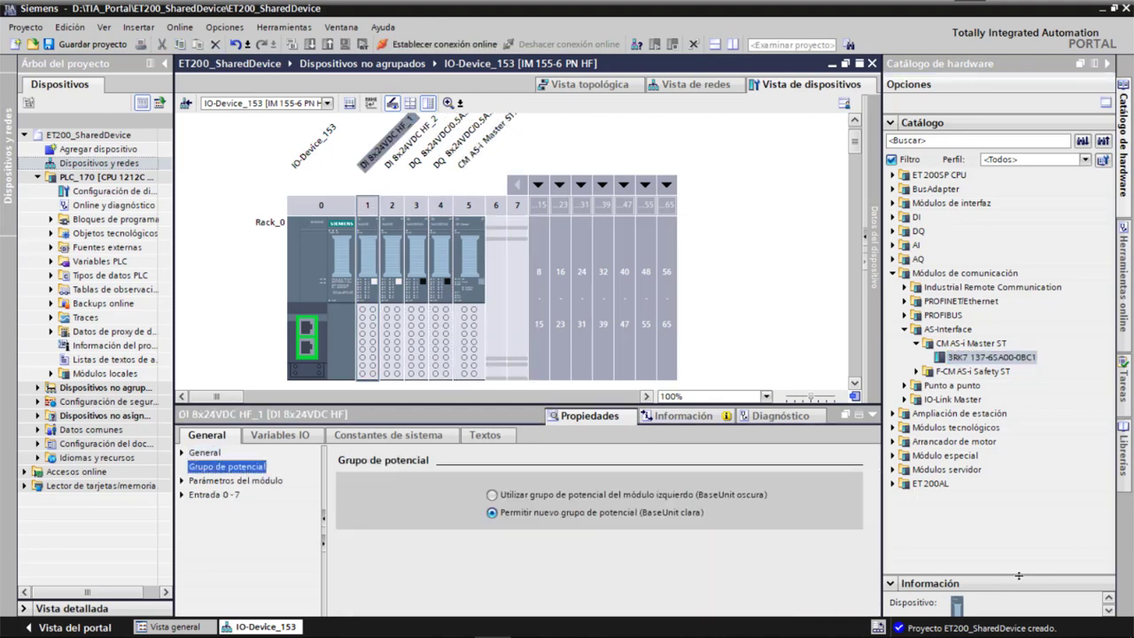
{"action": "left_click_drag", "start_coordinate": [1021, 574], "coordinate": [988, 377]}
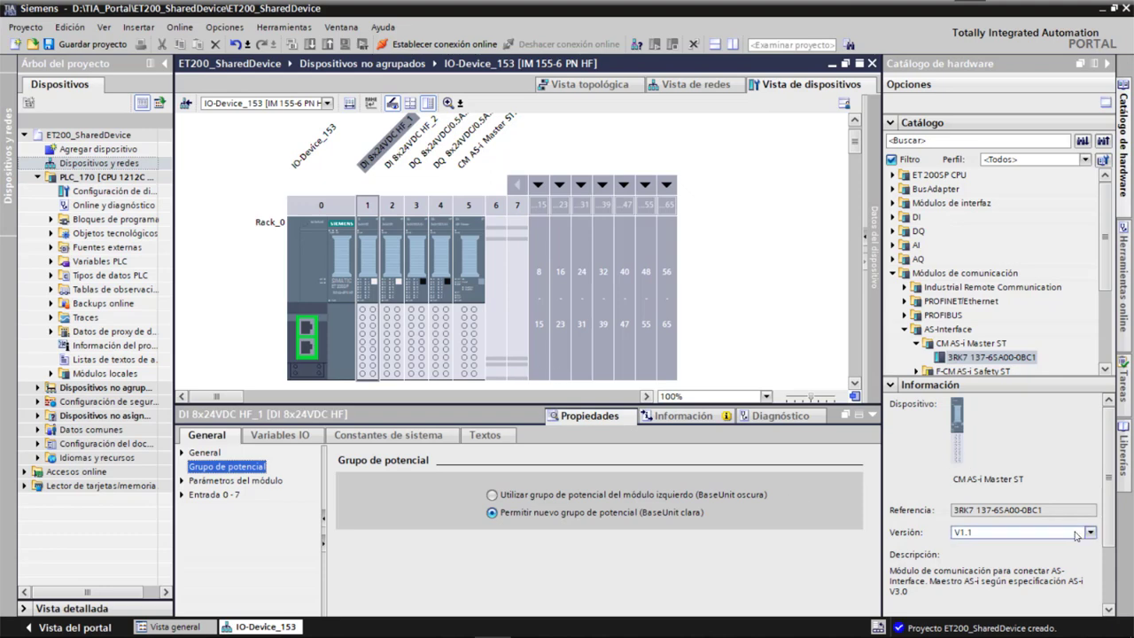
{"action": "left_click", "coordinate": [1089, 533]}
{"action": "left_click", "coordinate": [1090, 535]}
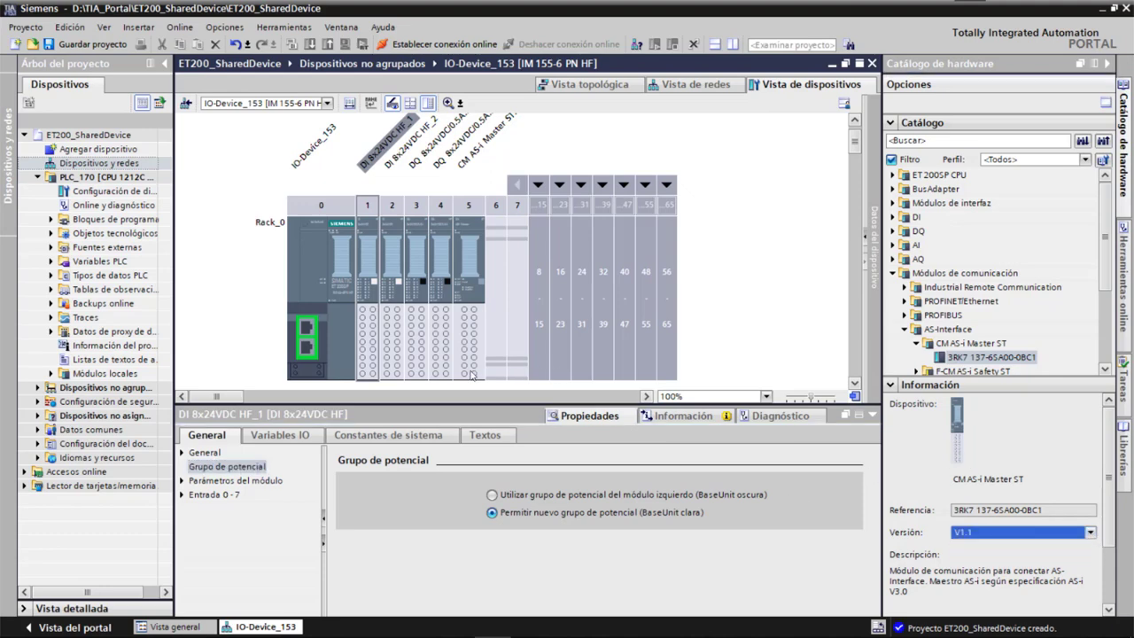
{"action": "left_click", "coordinate": [401, 307]}
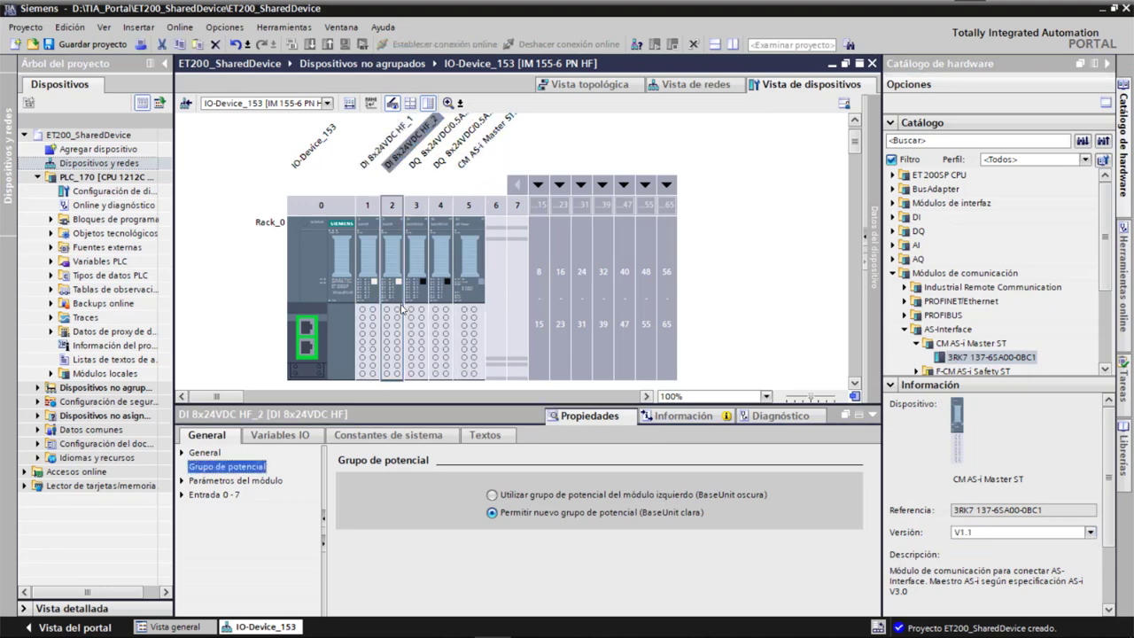
Step: Select the CM AS-i Master ST in slot 5 and check its selectable versions in the hardware catalog information
{"action": "left_click", "coordinate": [434, 289]}
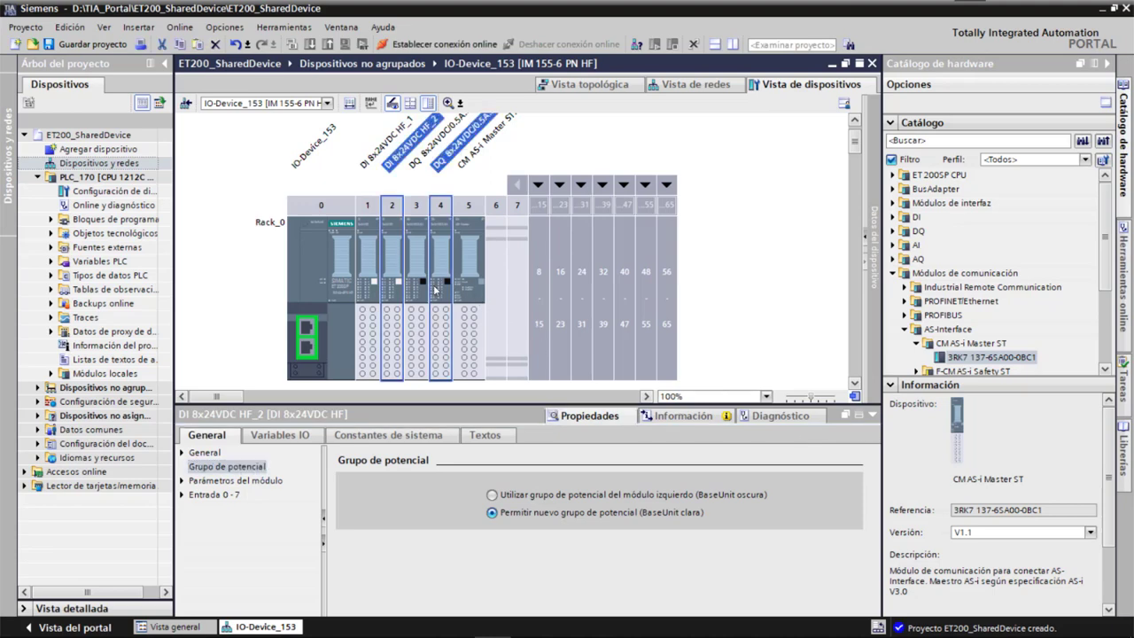
{"action": "left_click", "coordinate": [477, 295]}
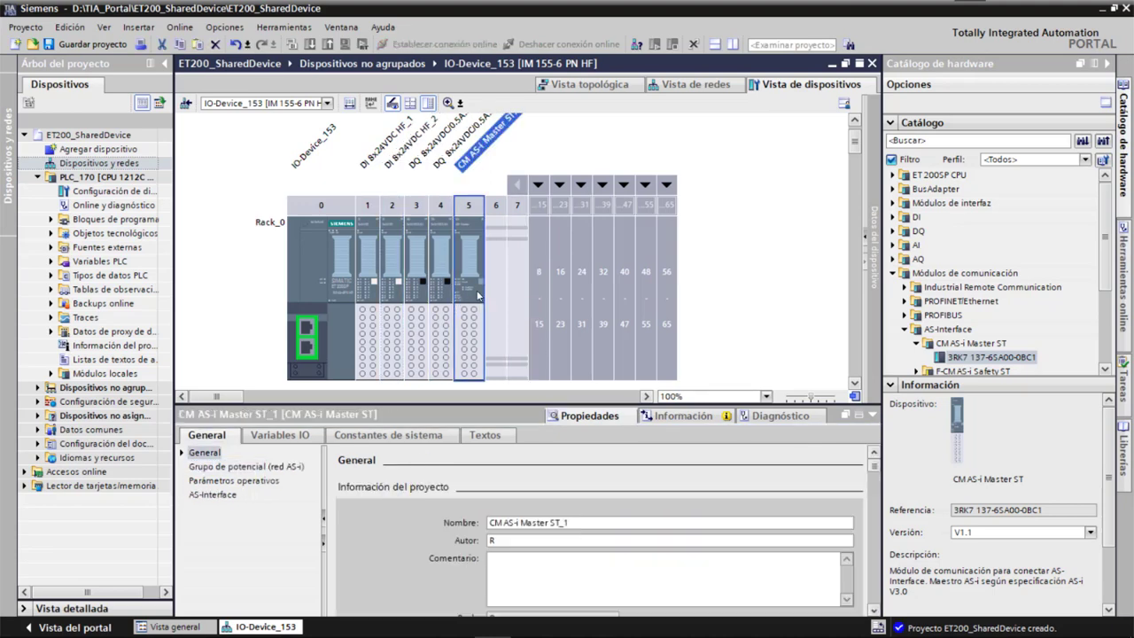
{"action": "left_click", "coordinate": [1006, 533]}
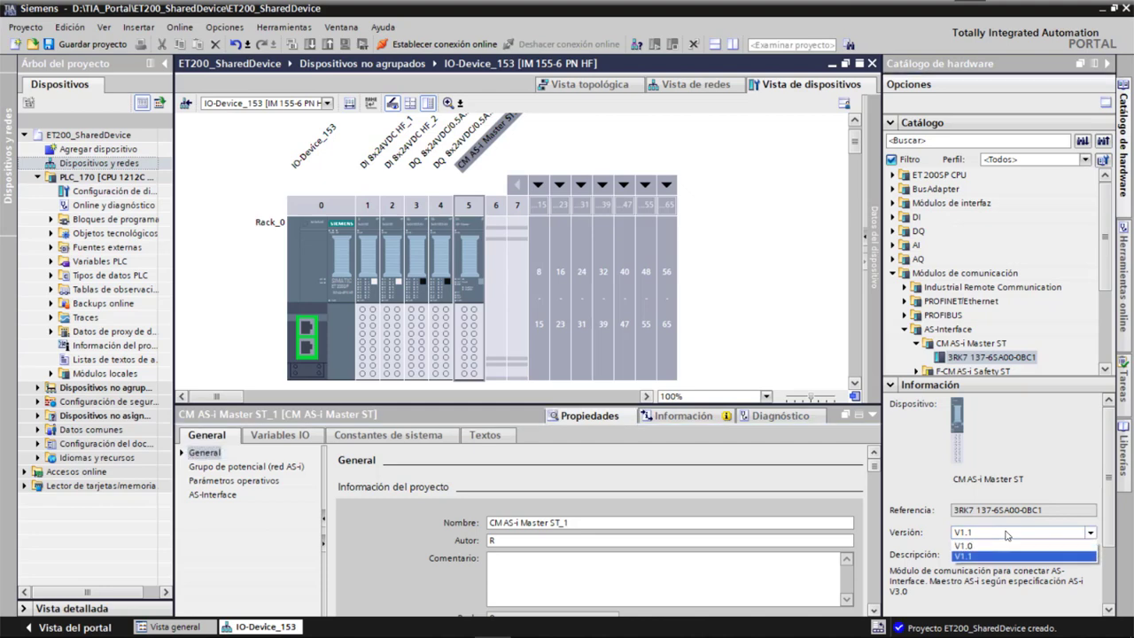
{"action": "left_click", "coordinate": [917, 479]}
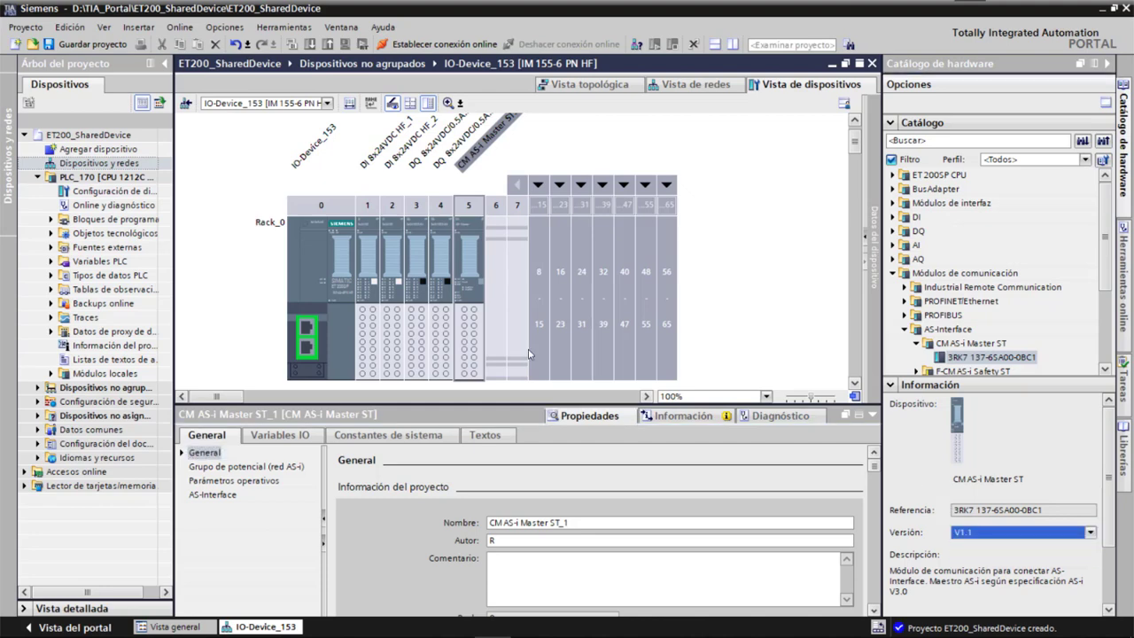
Step: Check which versions the device replacement offers for IM 155-6 PN HF reference 6ES7 155-6AU00-0CN0, without replacing the interface module
{"action": "left_click", "coordinate": [319, 268]}
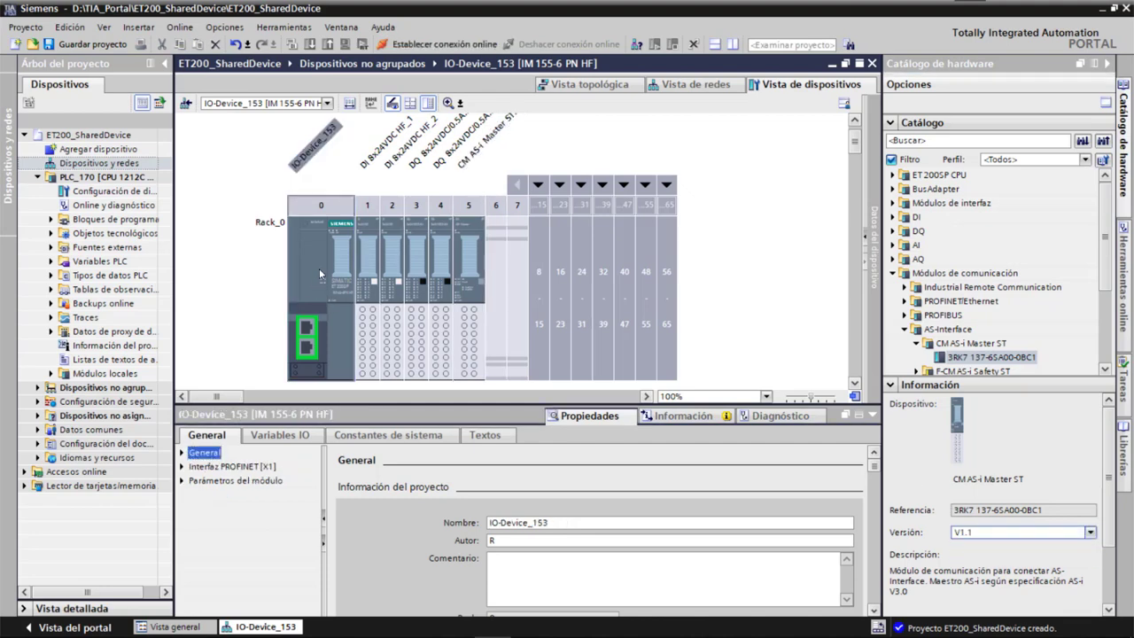
{"action": "left_click", "coordinate": [335, 280]}
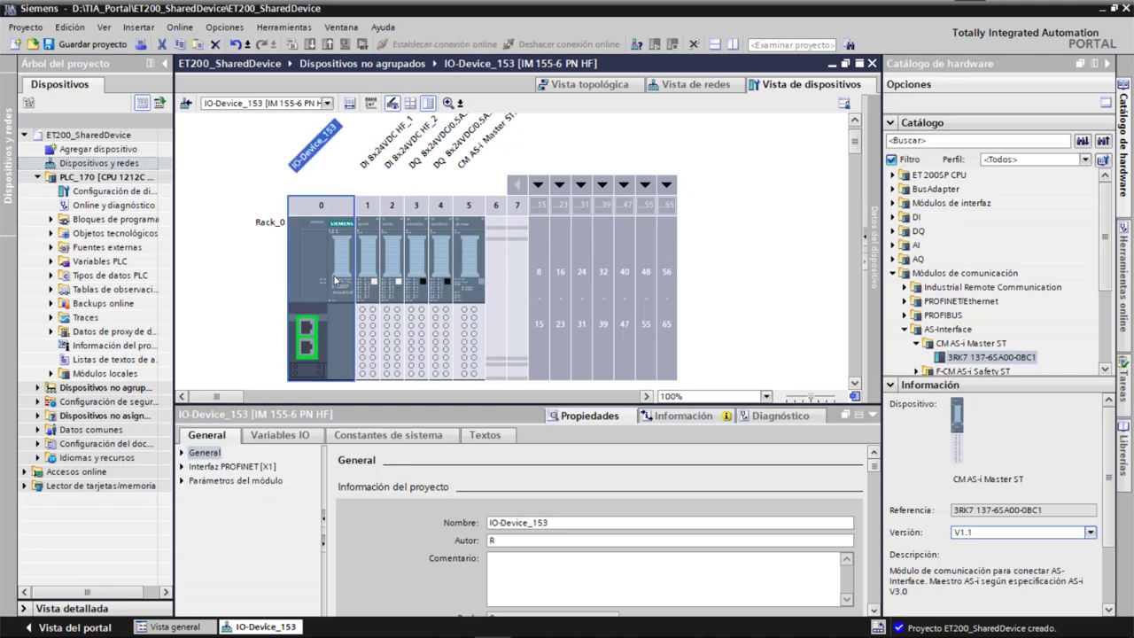
{"action": "right_click", "coordinate": [334, 280]}
{"action": "left_click", "coordinate": [353, 288]}
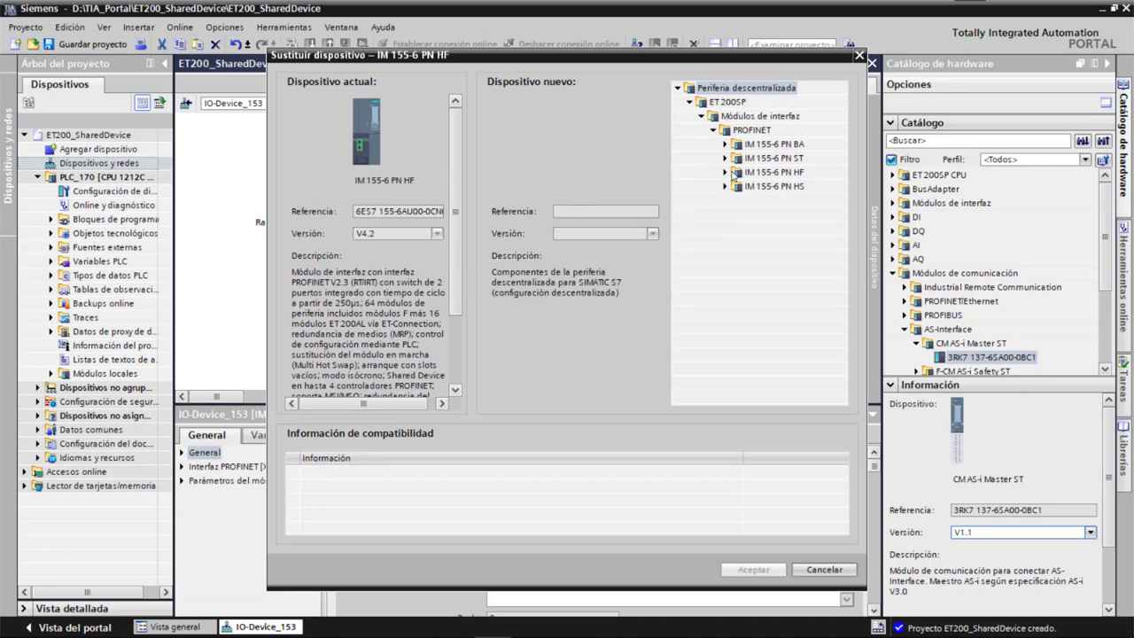
{"action": "left_click", "coordinate": [725, 172]}
{"action": "left_click", "coordinate": [784, 186]}
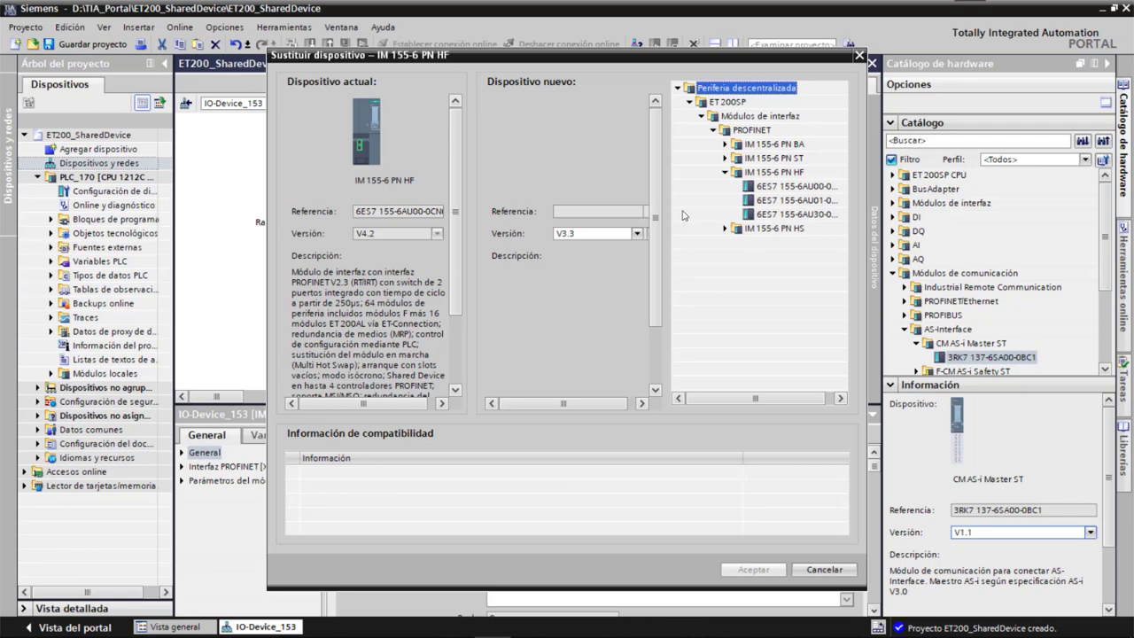
{"action": "left_click", "coordinate": [637, 234]}
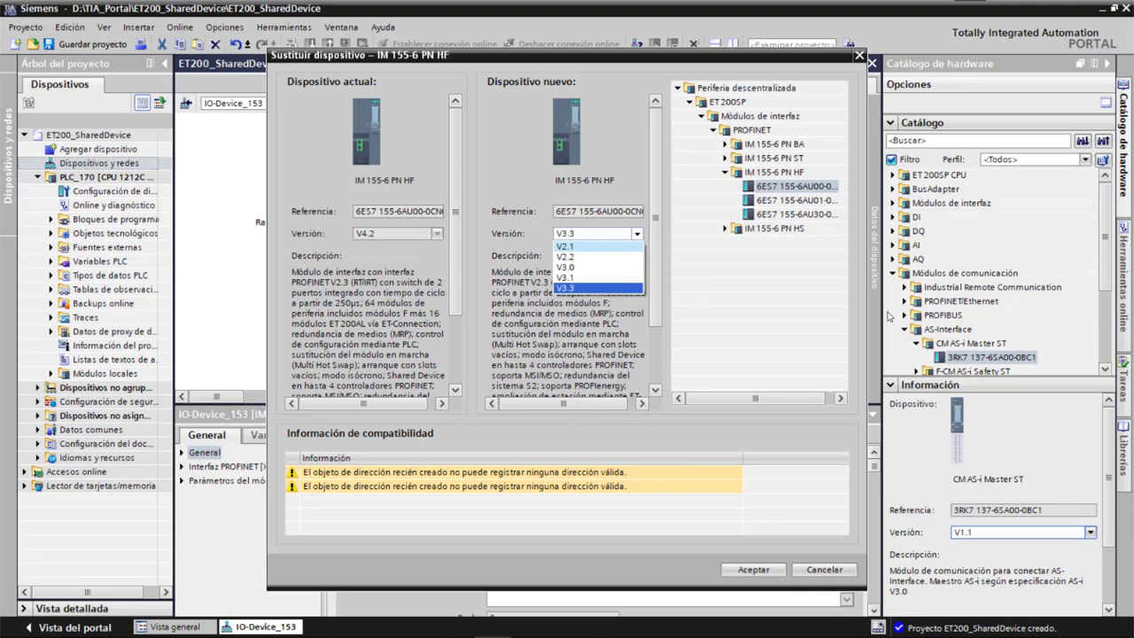
{"action": "left_click", "coordinate": [819, 573]}
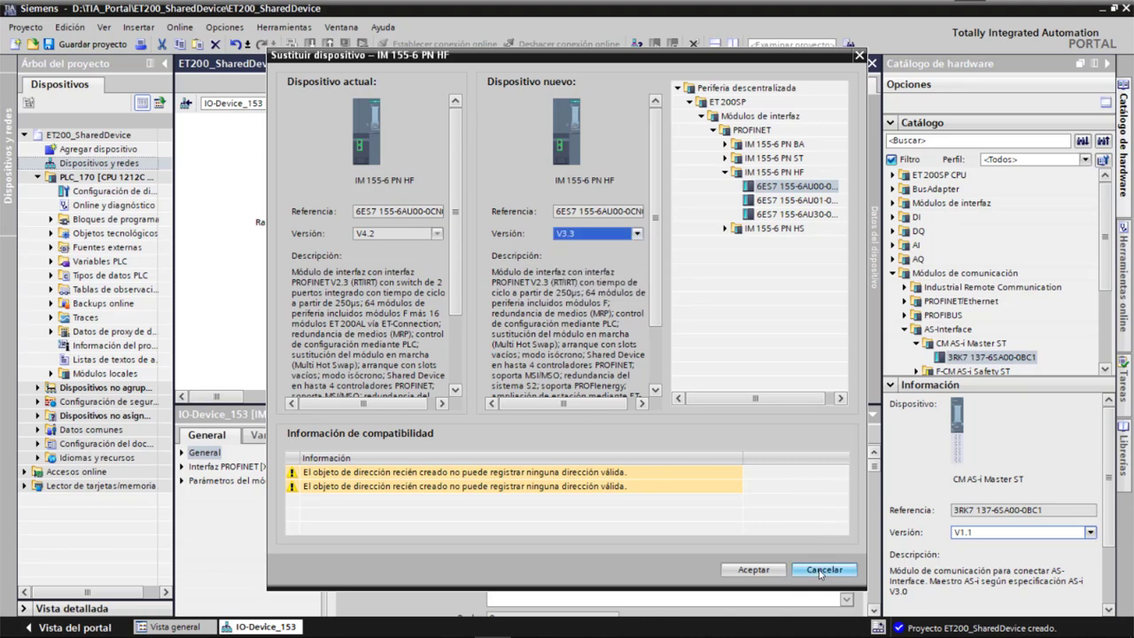
{"action": "left_click", "coordinate": [819, 571]}
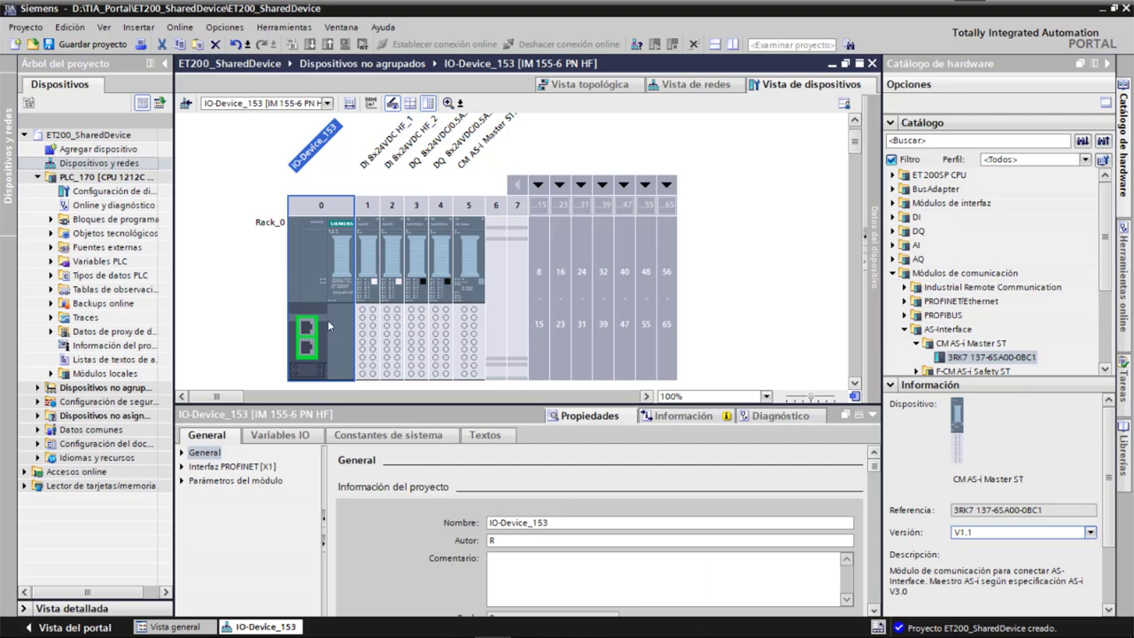
Step: Review the station's modules, slots, references and firmware in the device overview, then inspect the modules on the rack
{"action": "left_click", "coordinate": [864, 235]}
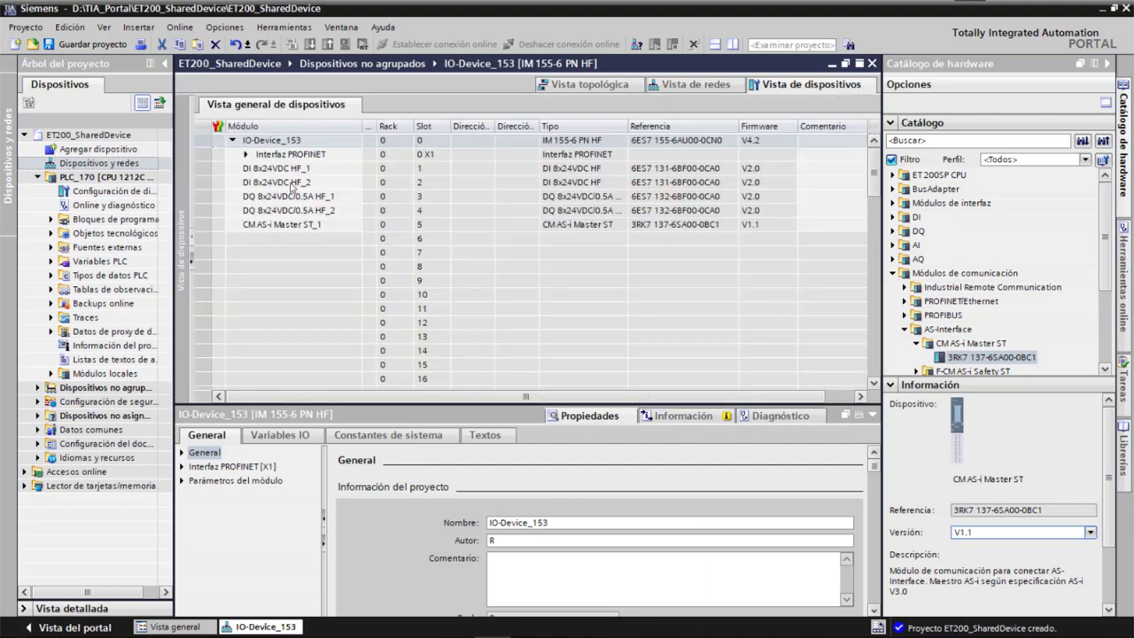
{"action": "left_click", "coordinate": [430, 170]}
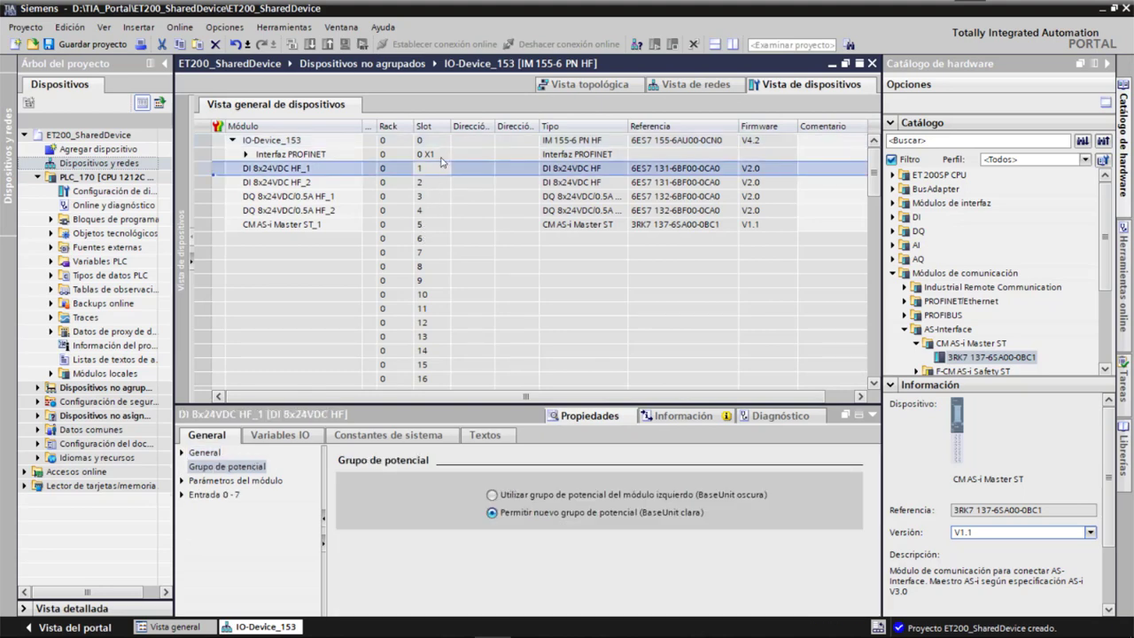
{"action": "left_click", "coordinate": [192, 261]}
{"action": "left_click", "coordinate": [382, 240]}
{"action": "left_click", "coordinate": [382, 244]}
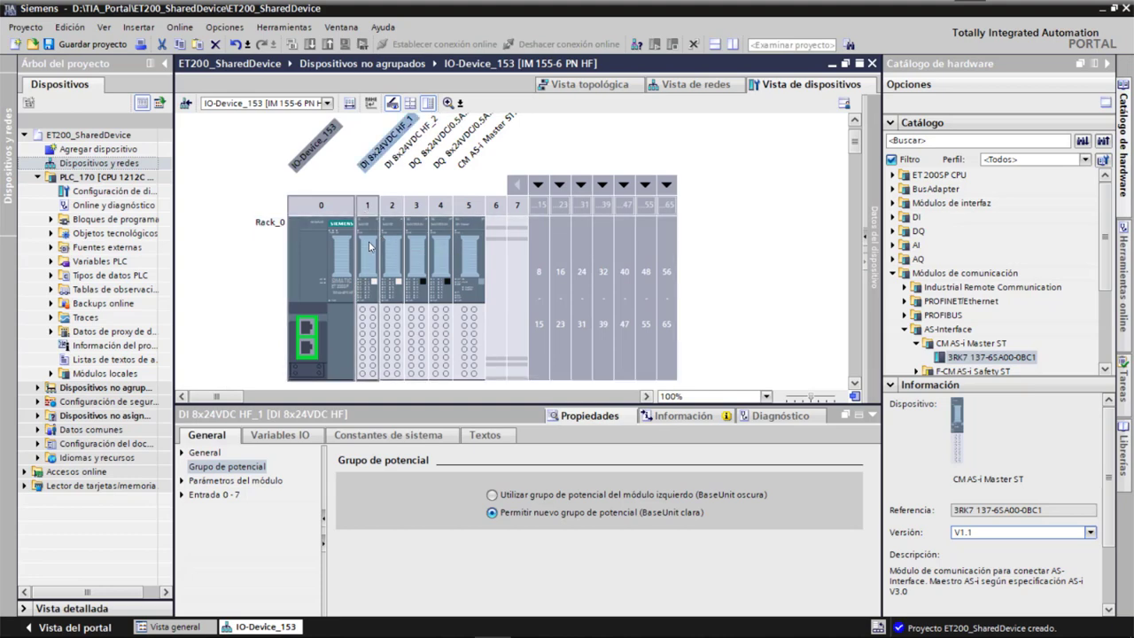
{"action": "left_click", "coordinate": [398, 262]}
{"action": "left_click", "coordinate": [422, 275]}
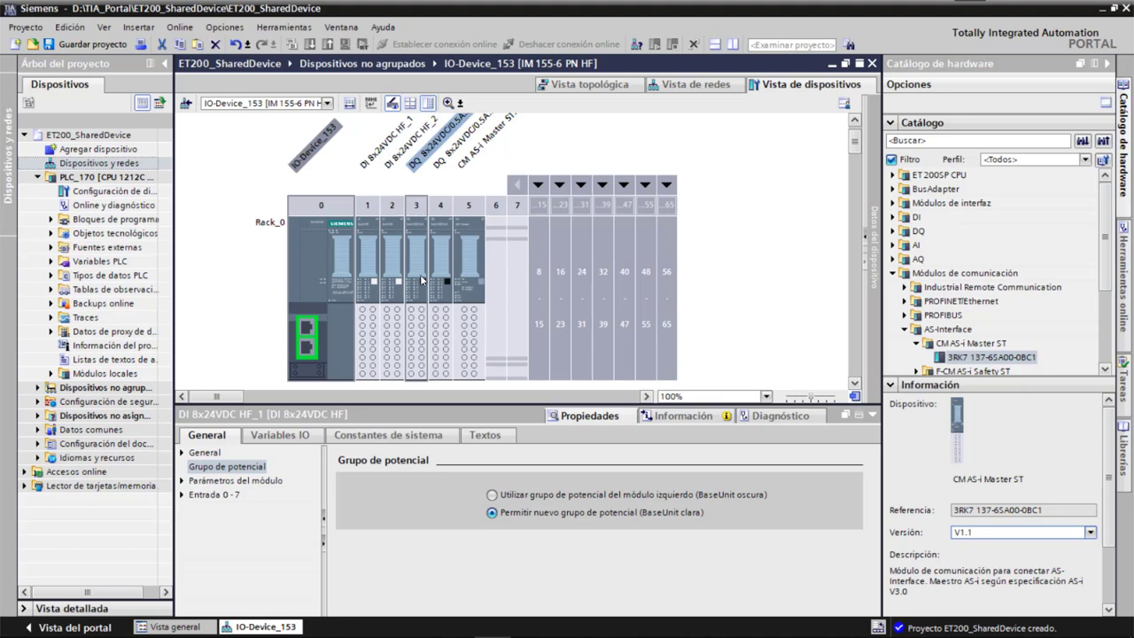
{"action": "left_click", "coordinate": [462, 233]}
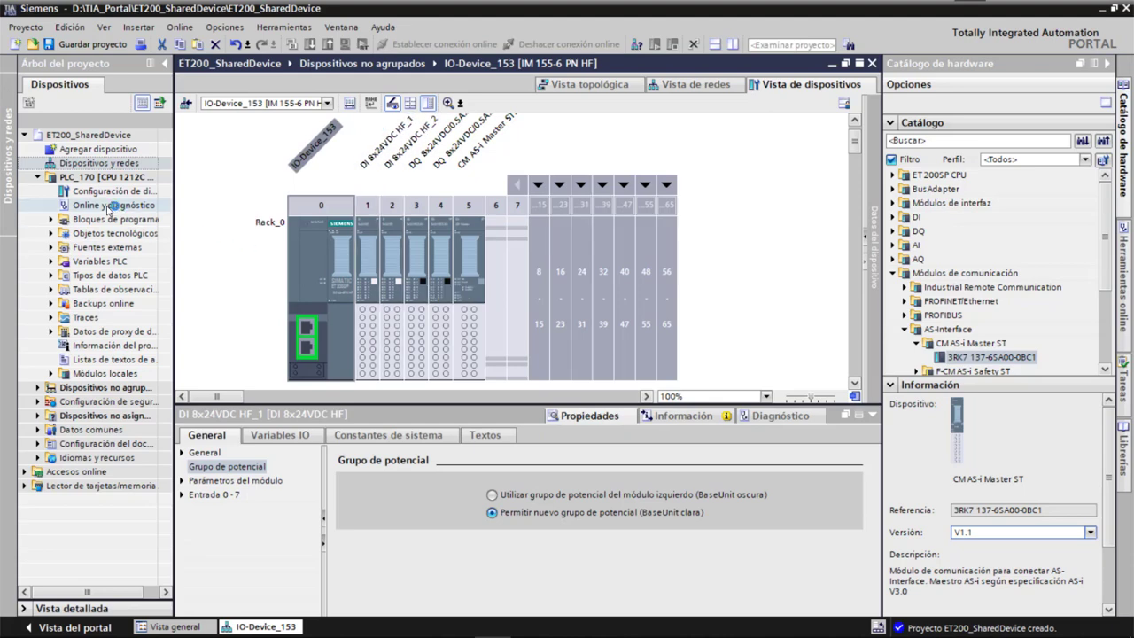
{"action": "left_click", "coordinate": [310, 260]}
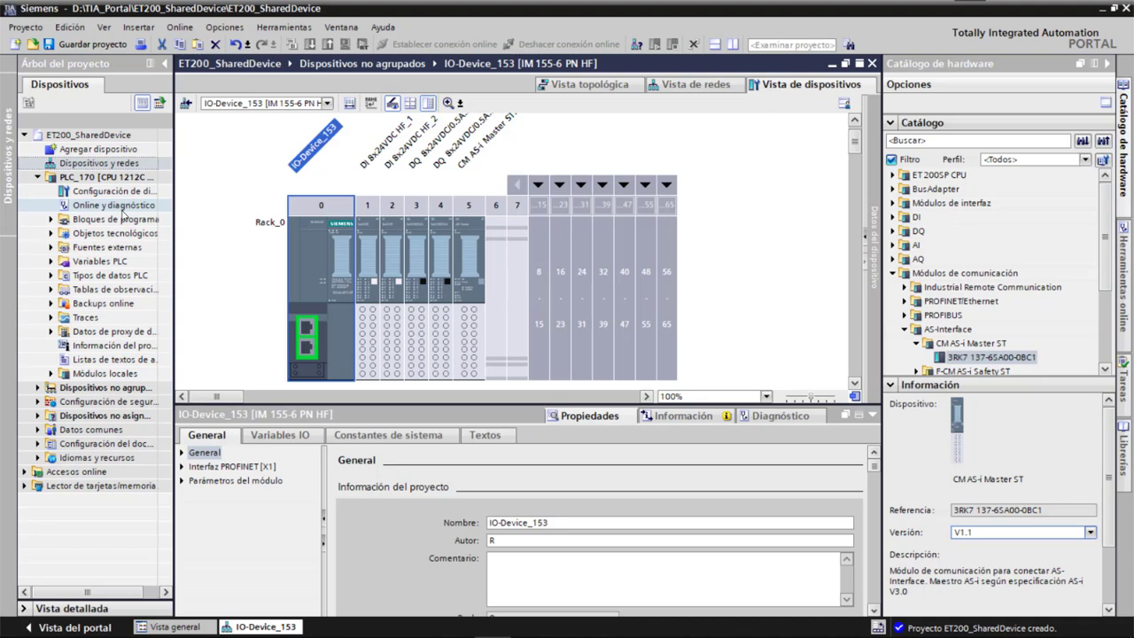
Step: Assign IO-Device_153 to the IO controller PLC_170.Interfaz PROFINET_1 in the network view
{"action": "left_click", "coordinate": [113, 165]}
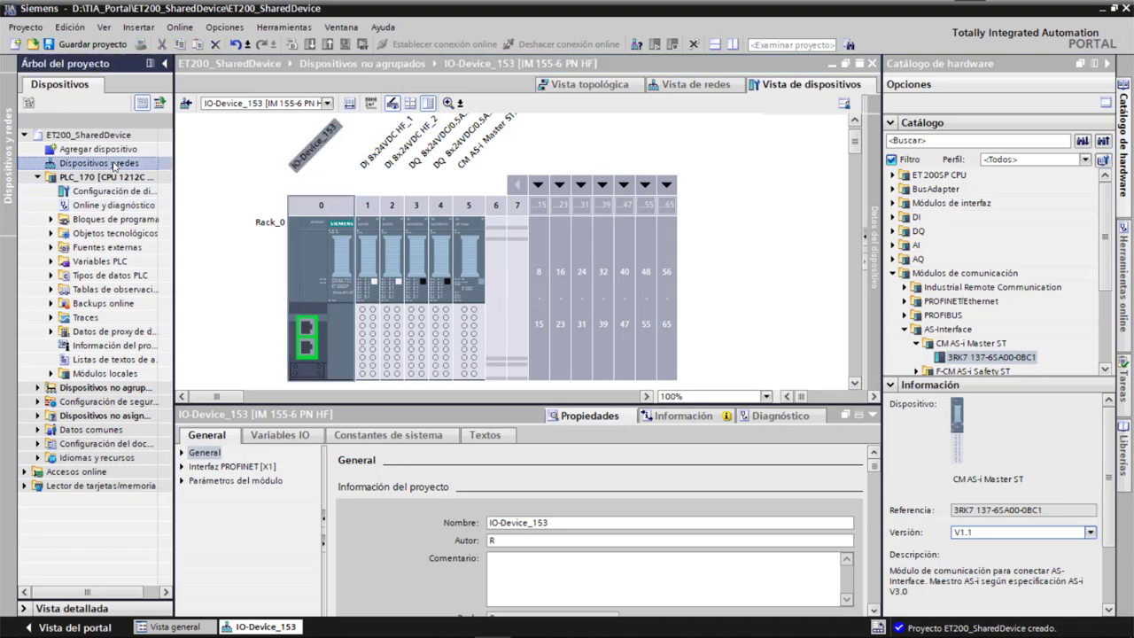
{"action": "double_click", "coordinate": [114, 165]}
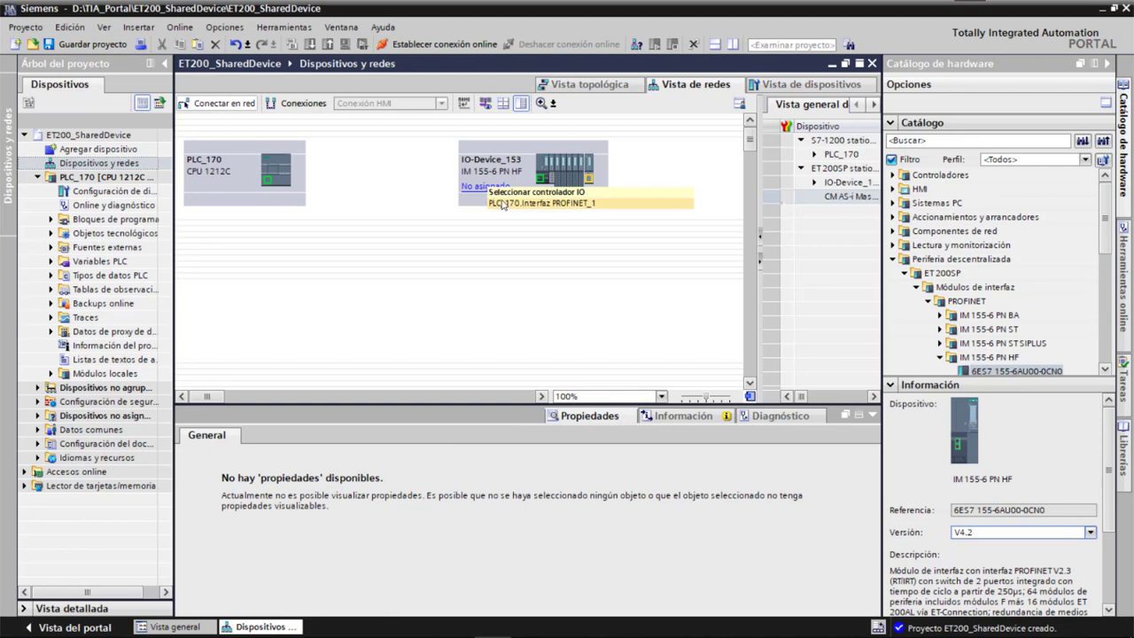
{"action": "left_click", "coordinate": [502, 204]}
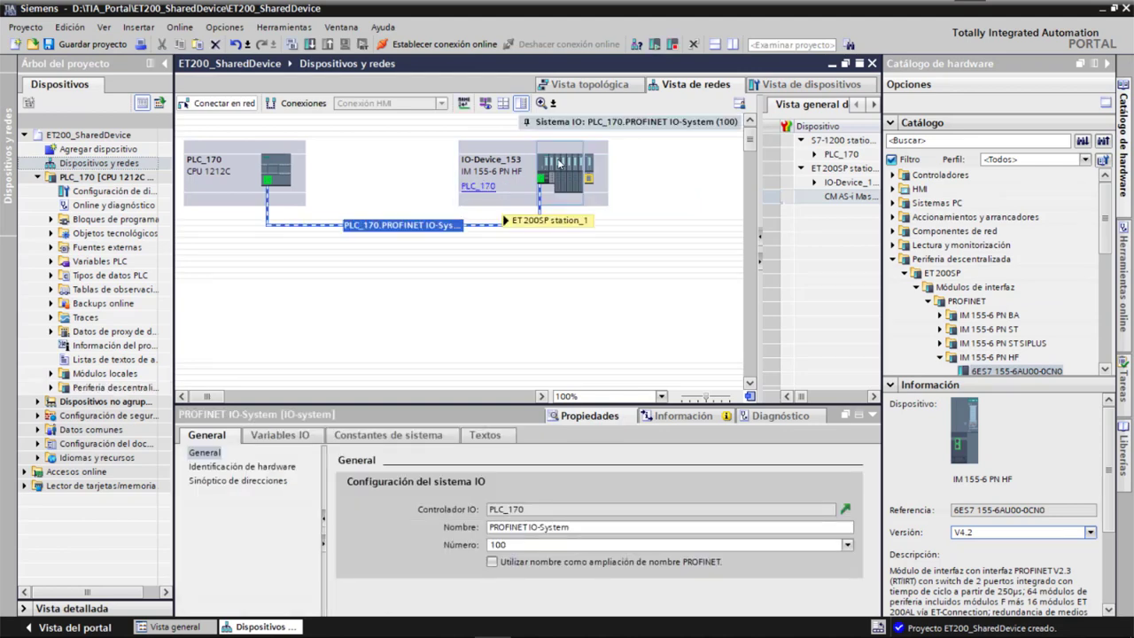
Step: Set the start input address of the CM AS-i Master ST in slot 5 to 10 in the IO-Device_153 device overview
{"action": "double_click", "coordinate": [559, 162]}
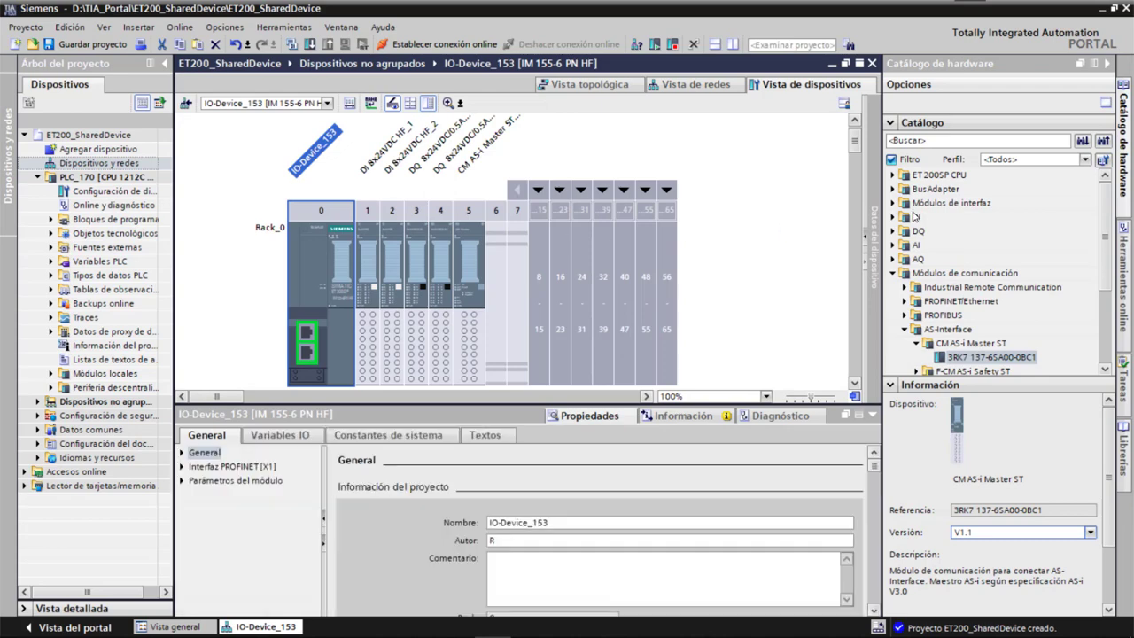
{"action": "left_click", "coordinate": [866, 234]}
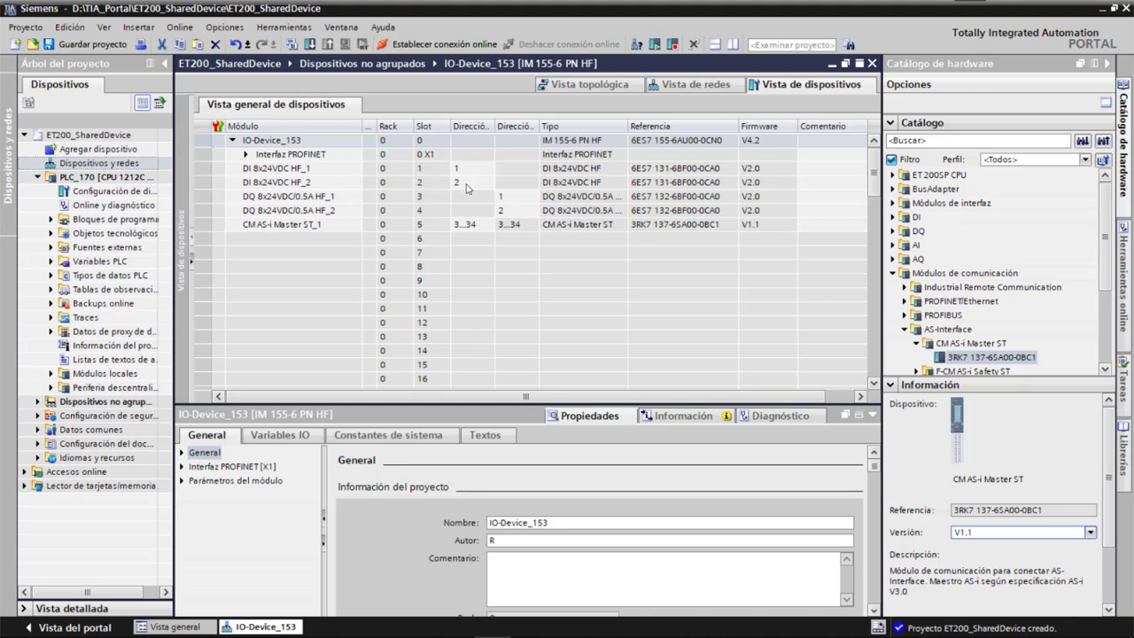
{"action": "left_click", "coordinate": [482, 226]}
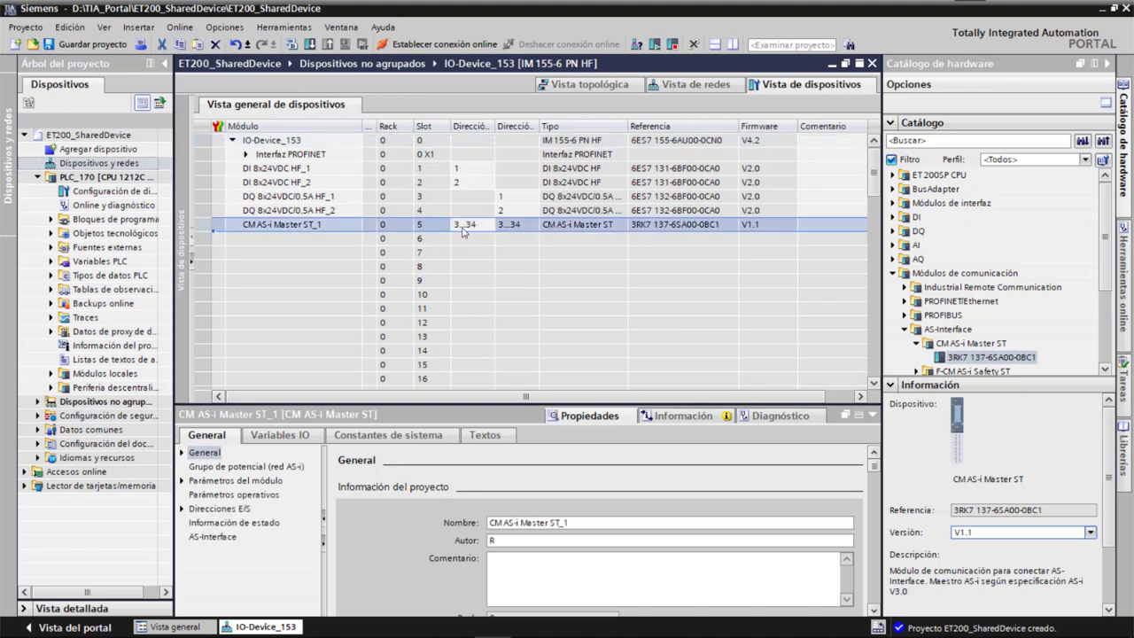
{"action": "left_click", "coordinate": [477, 225]}
{"action": "left_click_drag", "start_coordinate": [478, 224], "coordinate": [382, 212]}
{"action": "type", "text": "10"}
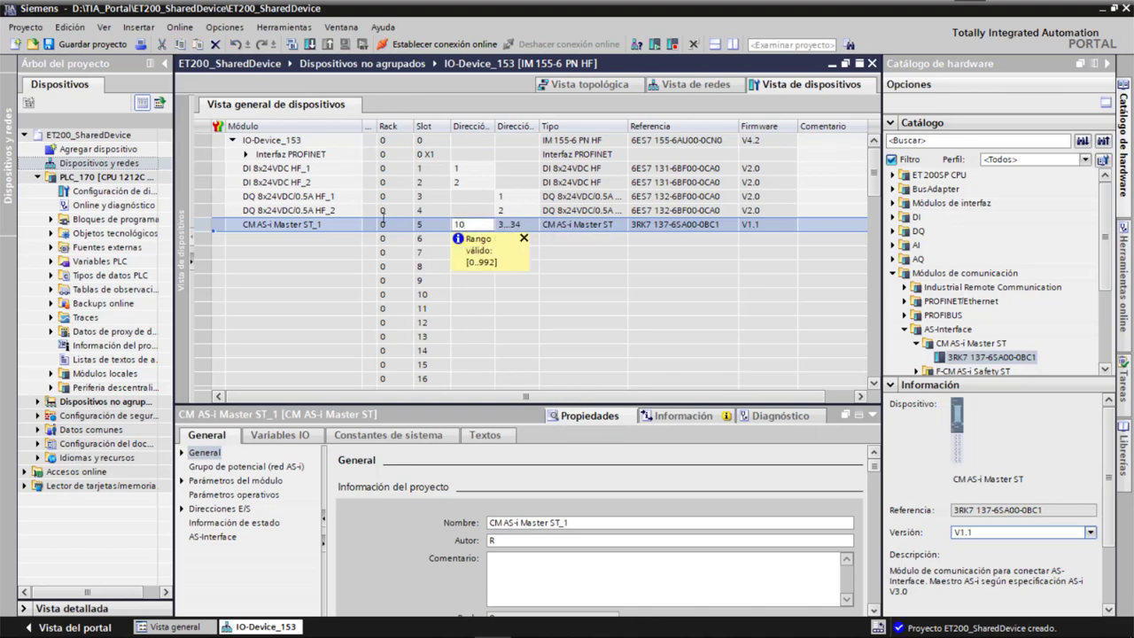
{"action": "key", "text": "Return"}
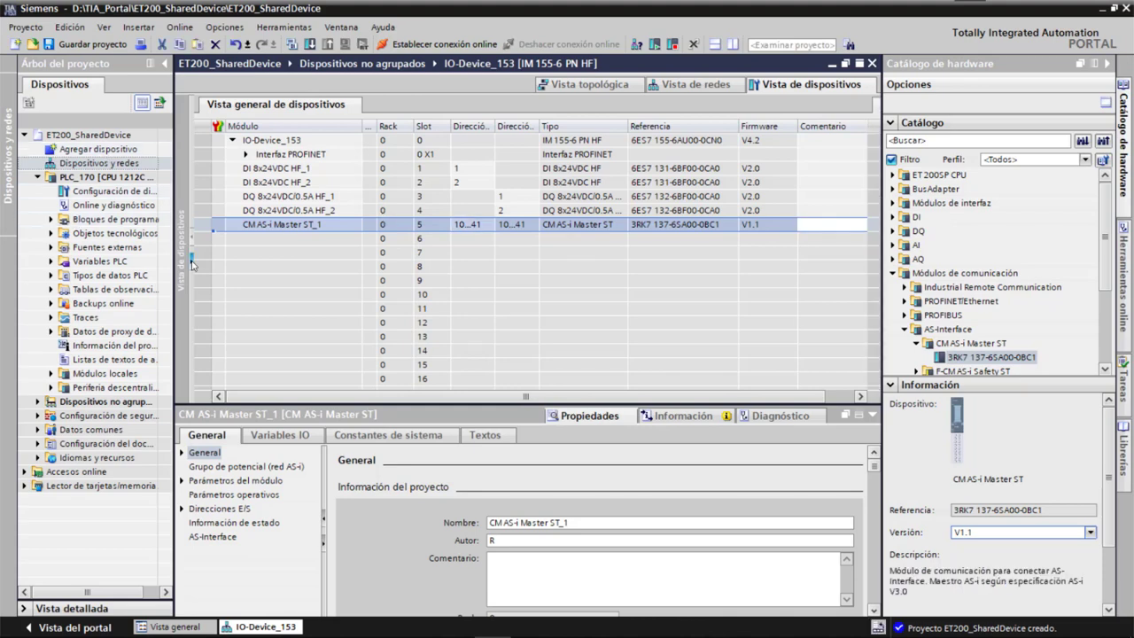
Step: Move the IO-Device_153 station closer to PLC_170 in the network view
{"action": "left_click", "coordinate": [92, 163]}
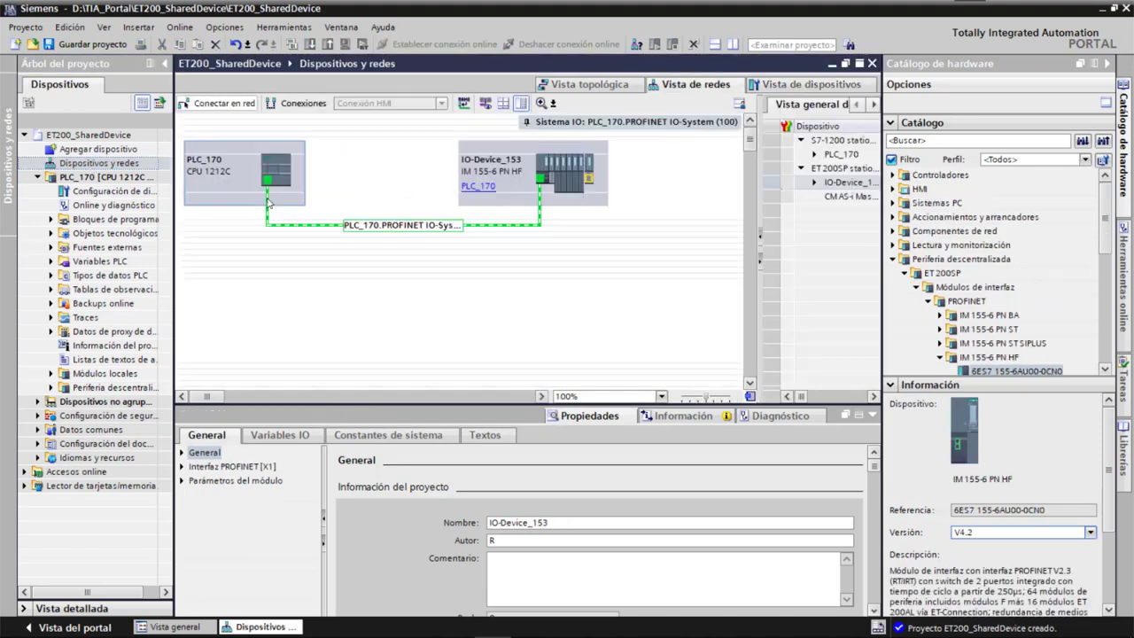
{"action": "left_click_drag", "start_coordinate": [520, 154], "coordinate": [435, 148]}
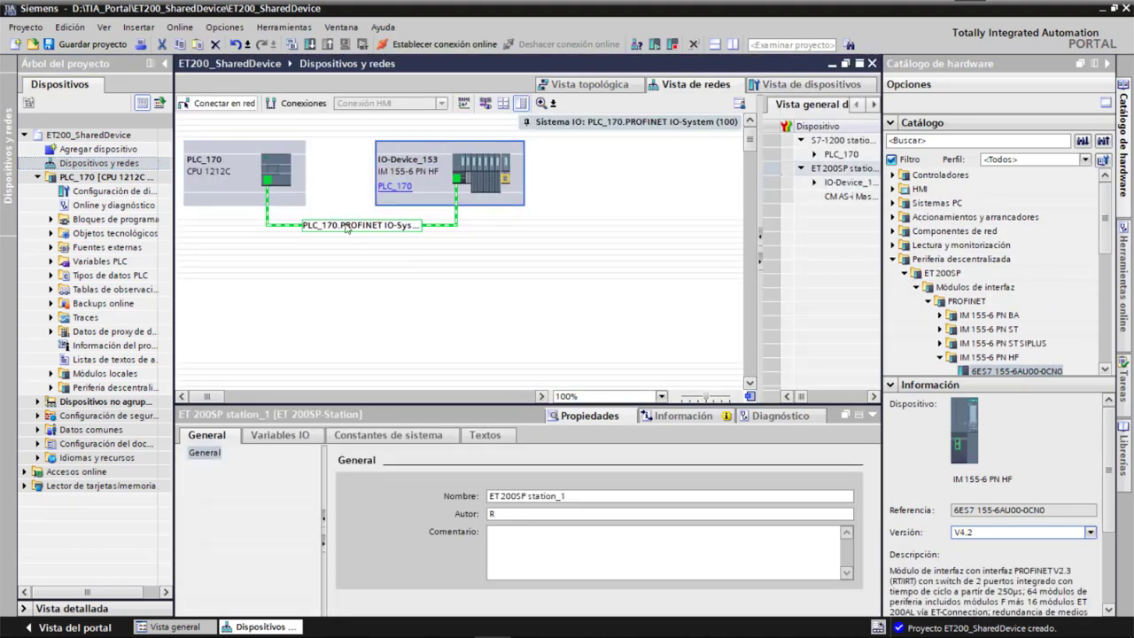
{"action": "right_click", "coordinate": [561, 171]}
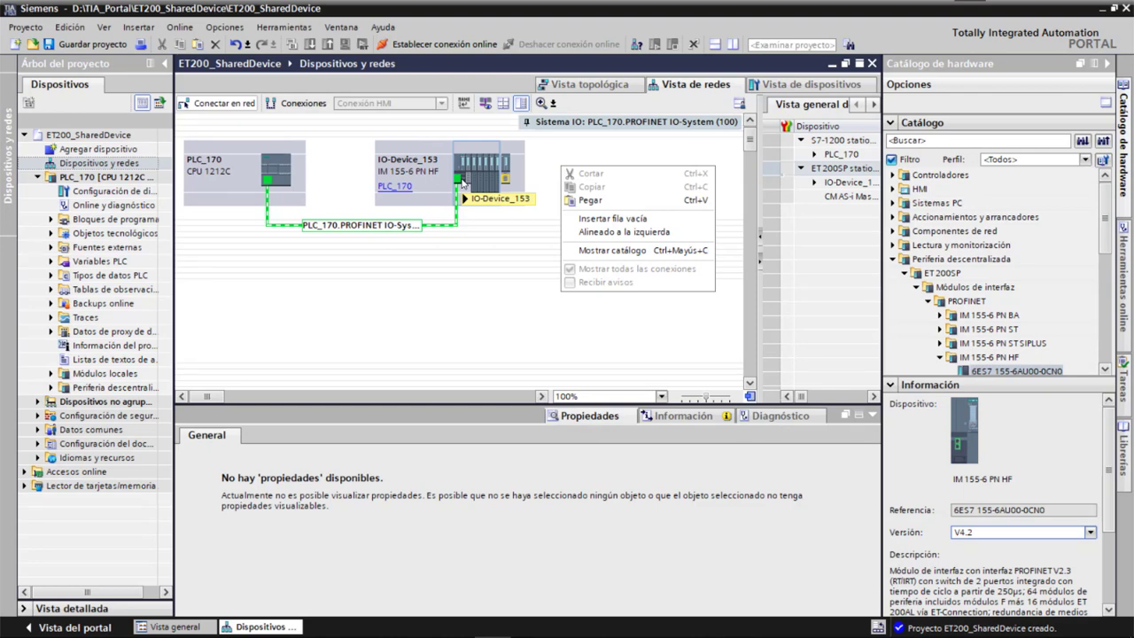
{"action": "mouse_move", "coordinate": [462, 184]}
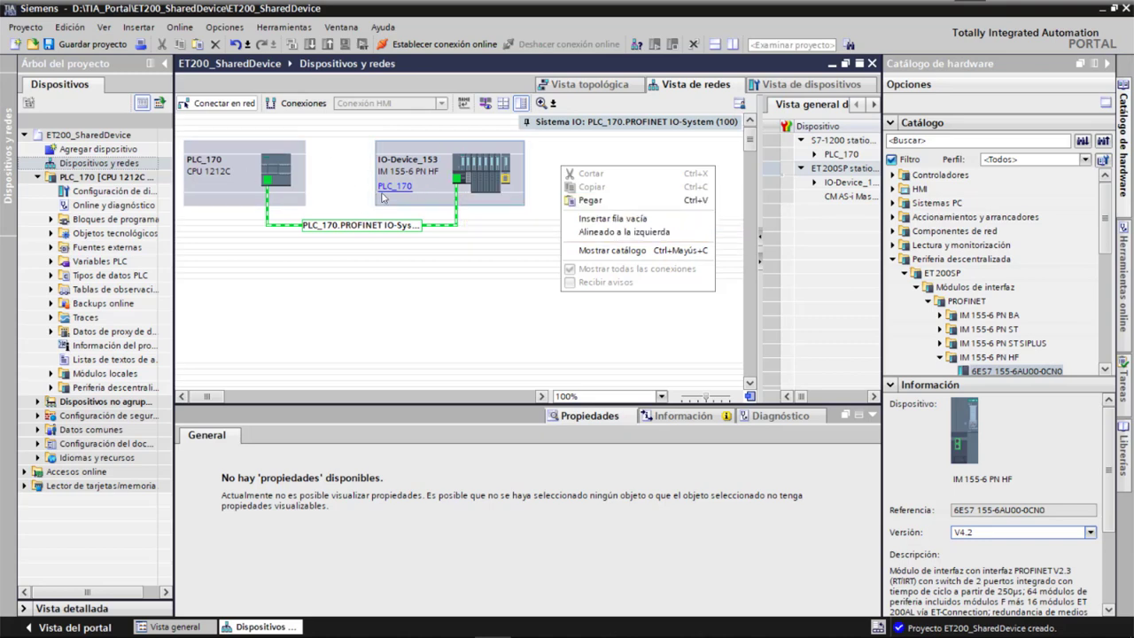
Step: Open the Shared Device module parameters of IO-Device_153 and enlarge the properties area to examine each module's access assignment
{"action": "left_click", "coordinate": [459, 170]}
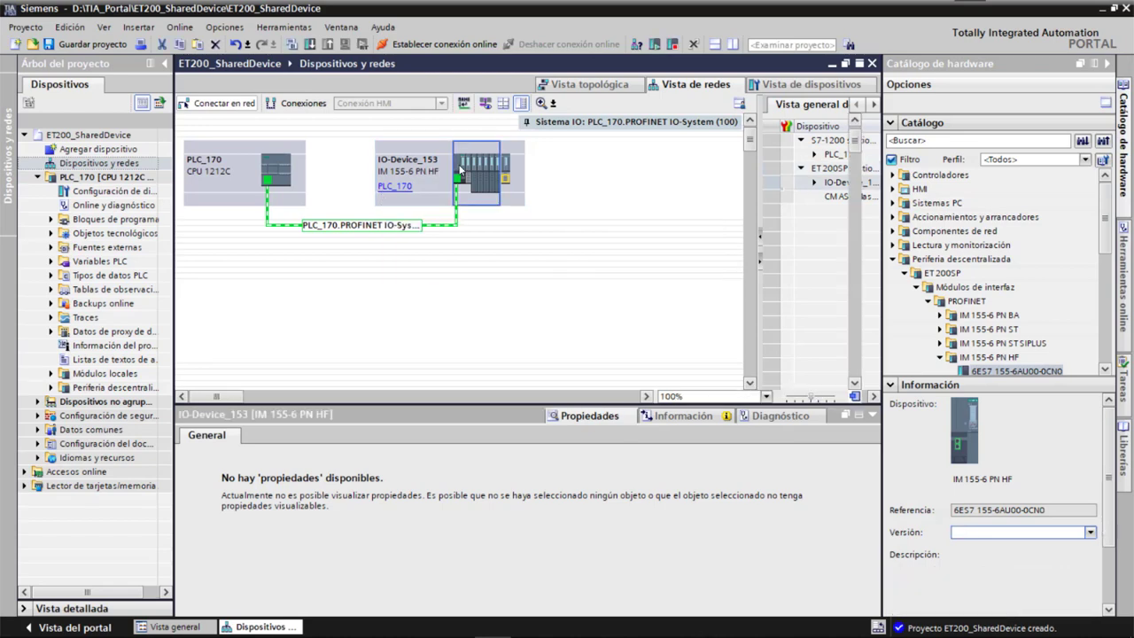
{"action": "double_click", "coordinate": [460, 170]}
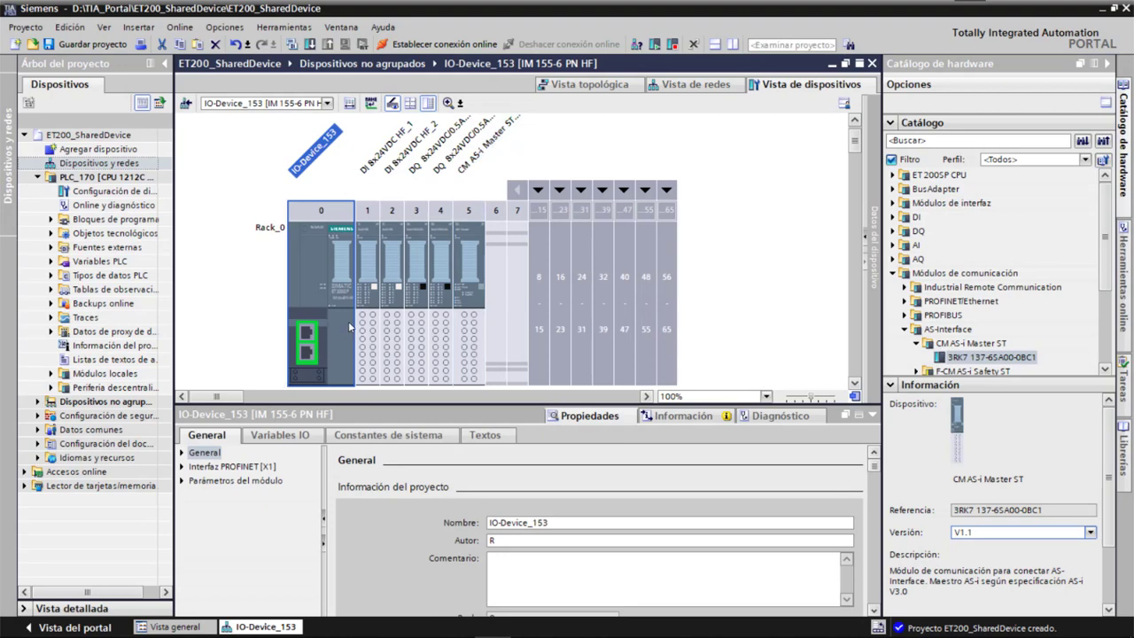
{"action": "left_click", "coordinate": [299, 278]}
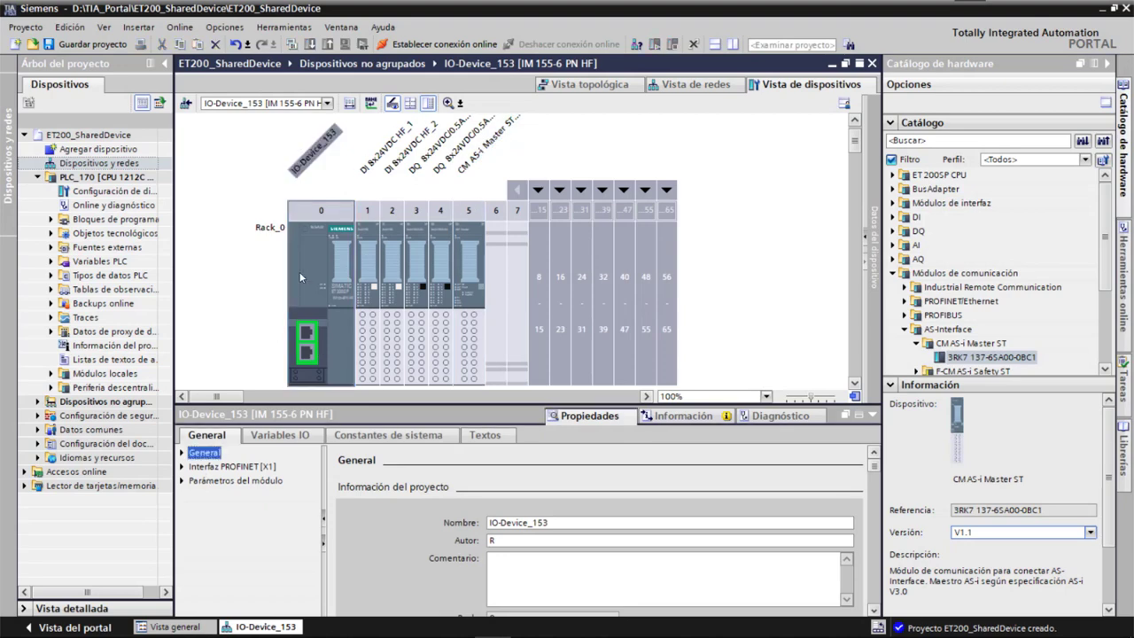
{"action": "left_click", "coordinate": [182, 481]}
{"action": "left_click", "coordinate": [222, 509]}
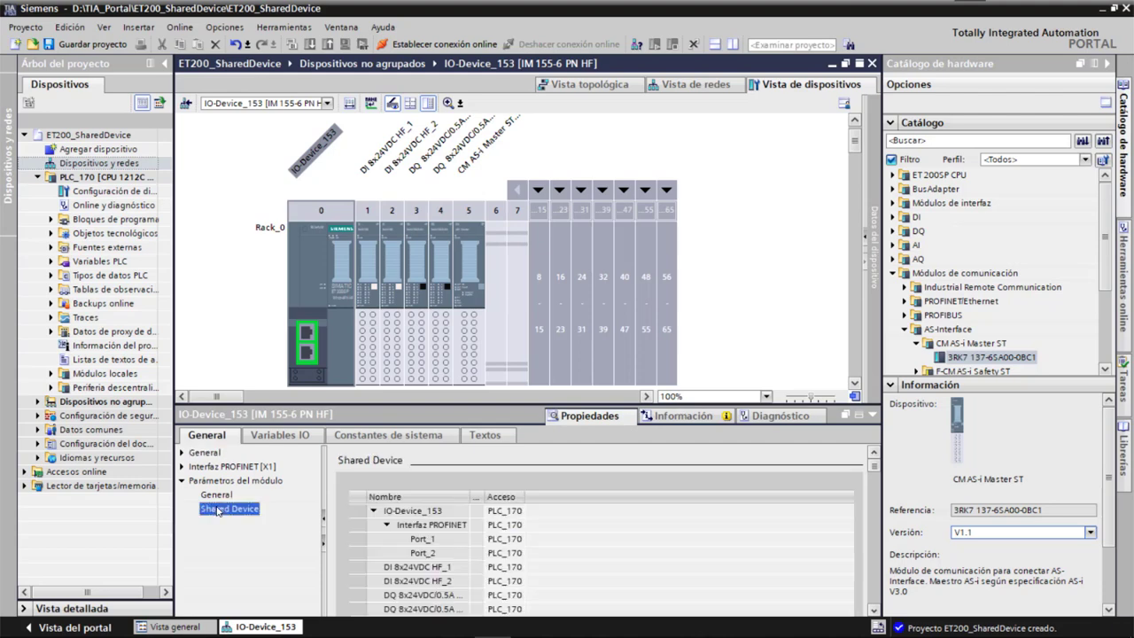
{"action": "left_click", "coordinate": [341, 402]}
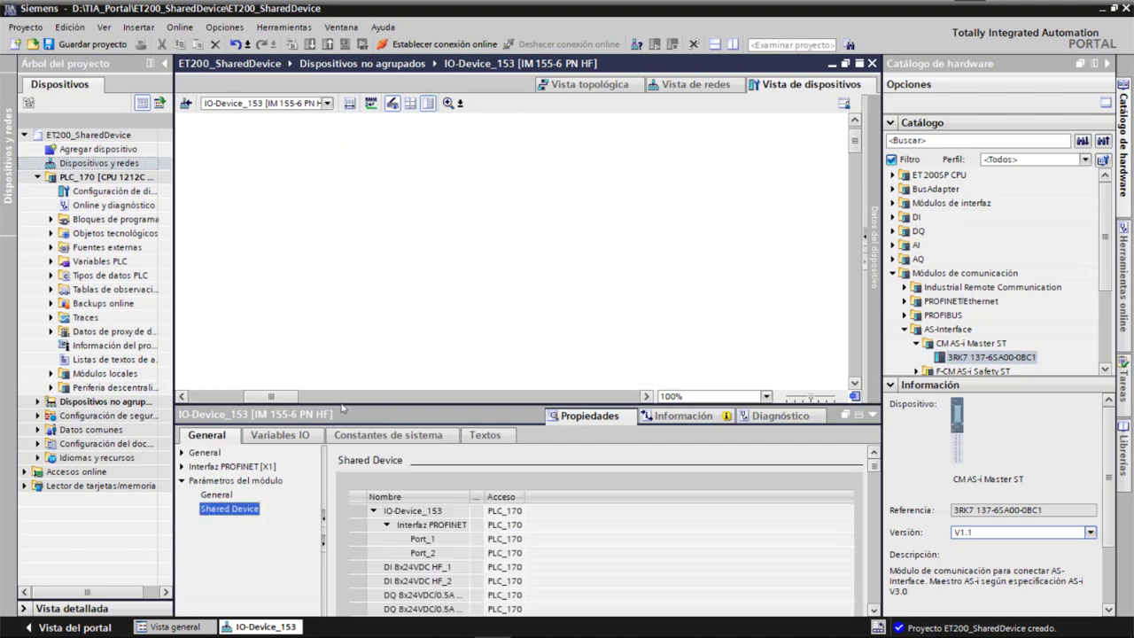
{"action": "left_click_drag", "start_coordinate": [340, 406], "coordinate": [182, 312]}
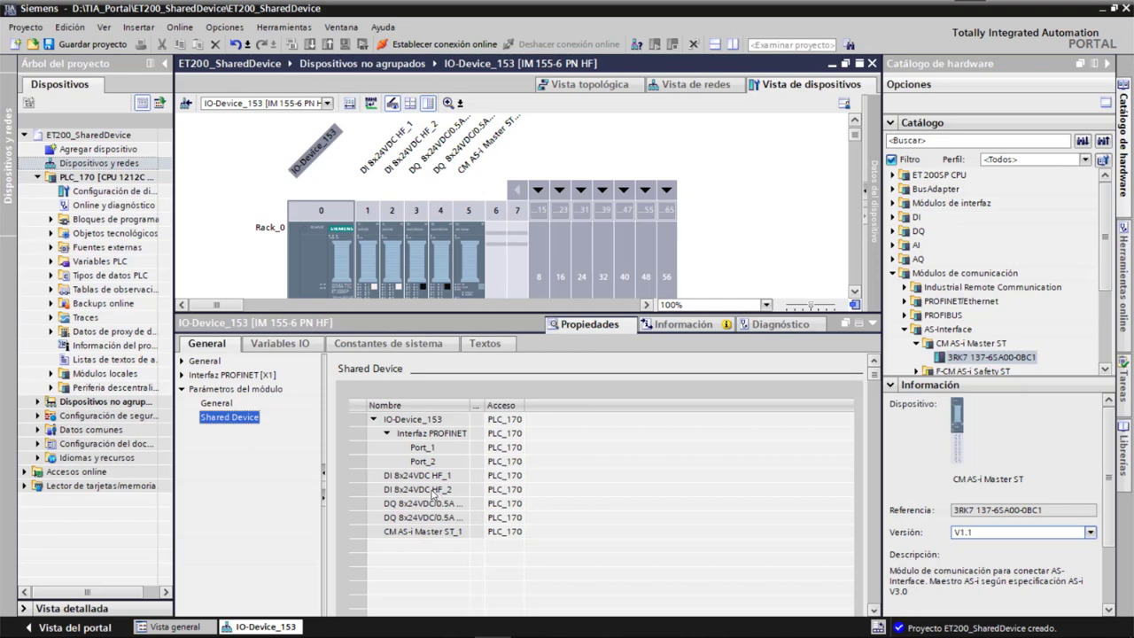
Step: Remove PLC_170's access to DI 8x24VDC HF_2 and the second DQ 8x24VDC/0.5A module by setting both to "—" in the Shared Device table
{"action": "left_click", "coordinate": [511, 491]}
{"action": "left_click", "coordinate": [511, 491]}
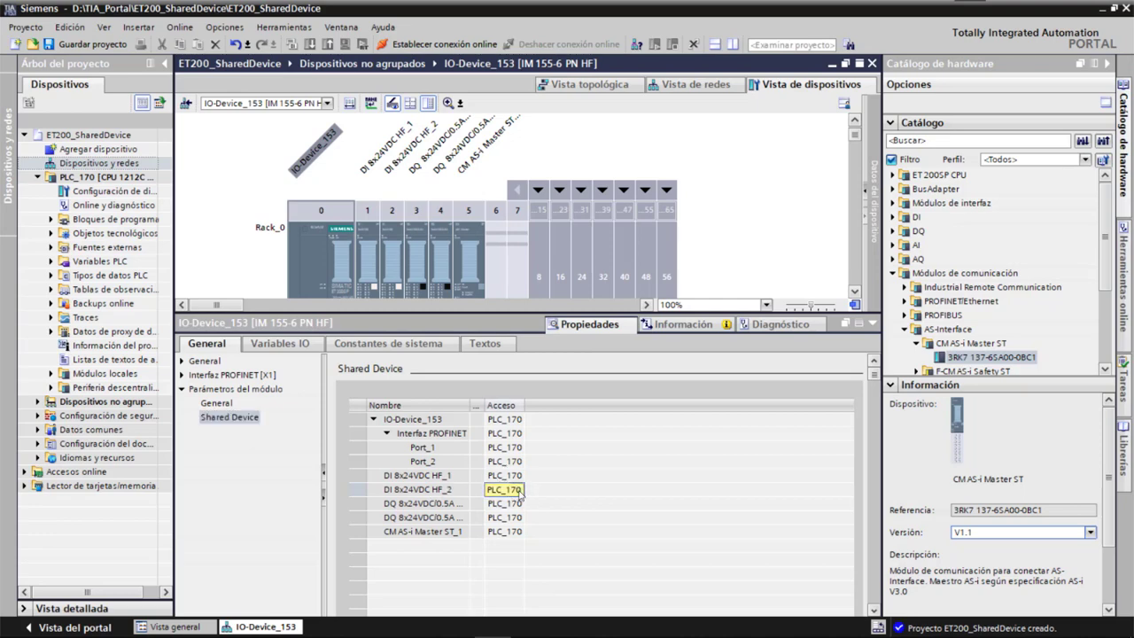
{"action": "left_click", "coordinate": [519, 490]}
{"action": "left_click", "coordinate": [507, 516]}
{"action": "left_click", "coordinate": [449, 521]}
{"action": "left_click", "coordinate": [503, 520]}
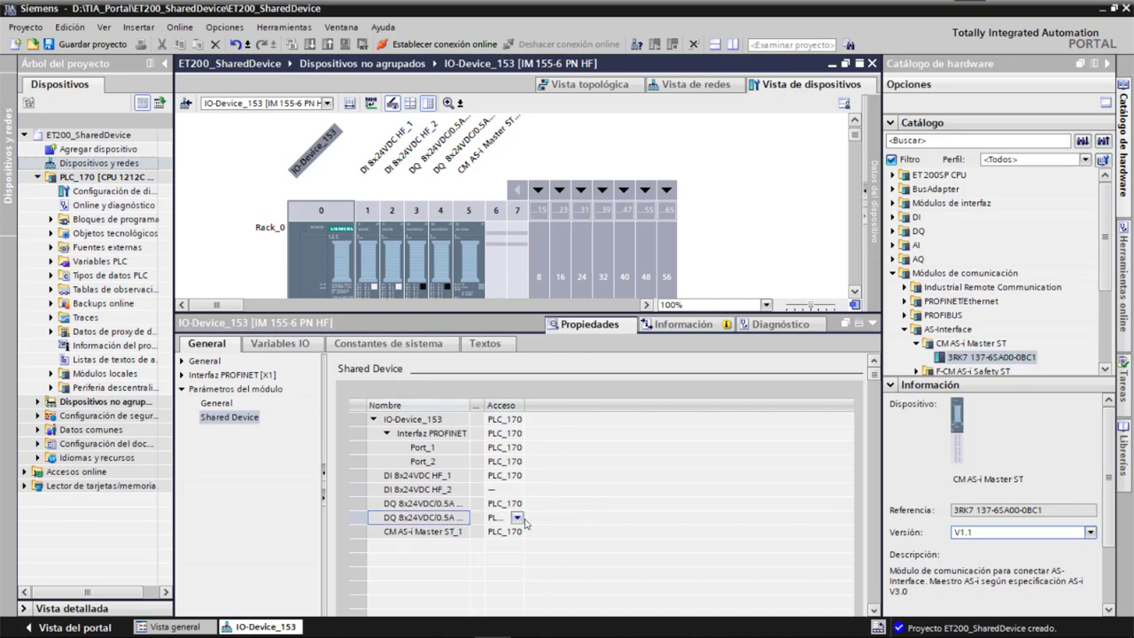
{"action": "left_click", "coordinate": [517, 519]}
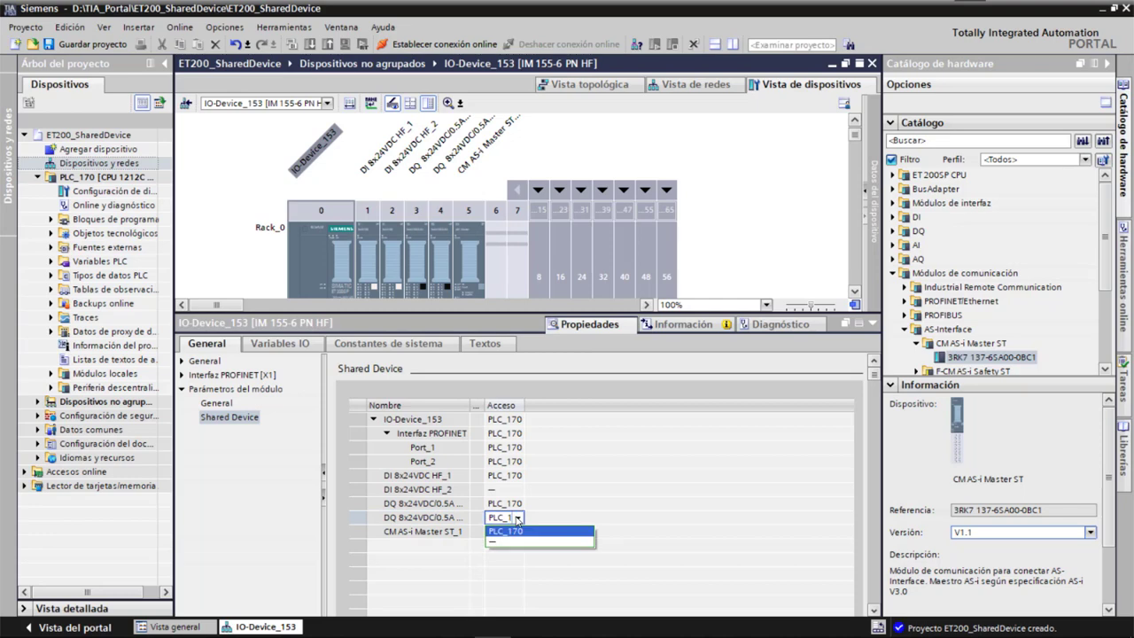
{"action": "left_click", "coordinate": [503, 541]}
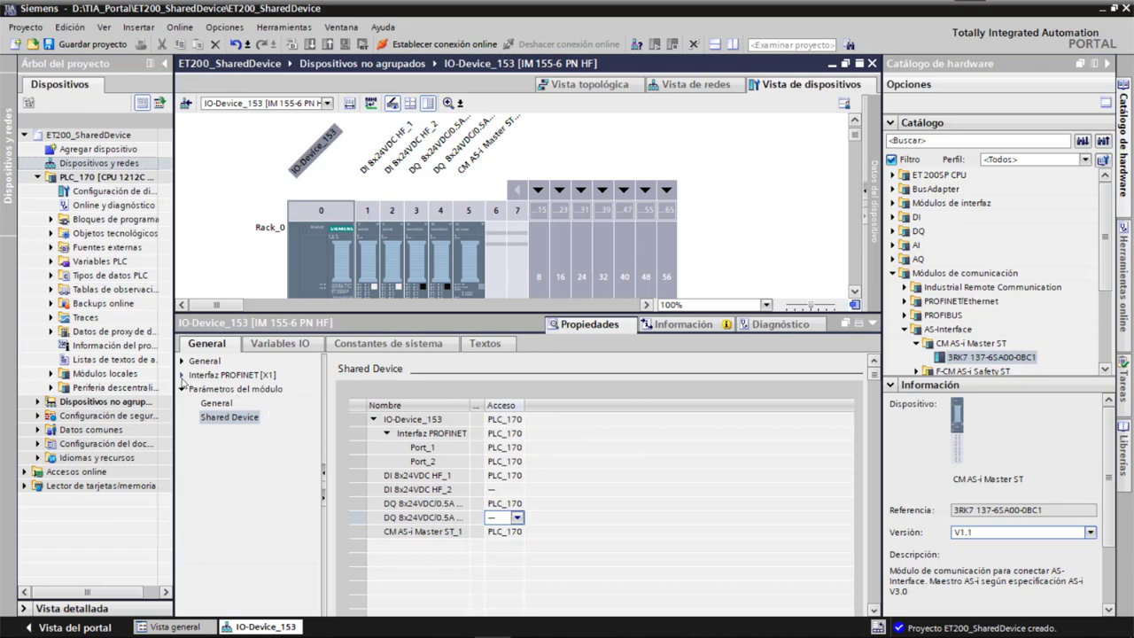
Step: Set the number of IO controllers outside the project with access to IO-Device_153 to 1 in the PROFINET interface's real-time configuration
{"action": "left_click", "coordinate": [182, 377]}
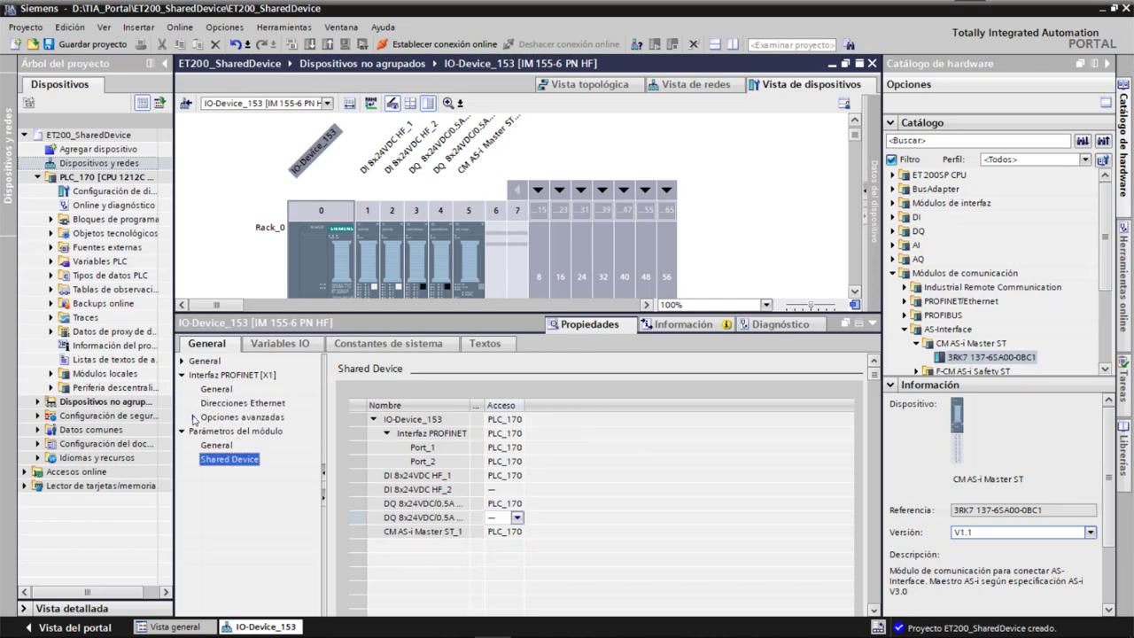
{"action": "left_click", "coordinate": [193, 417]}
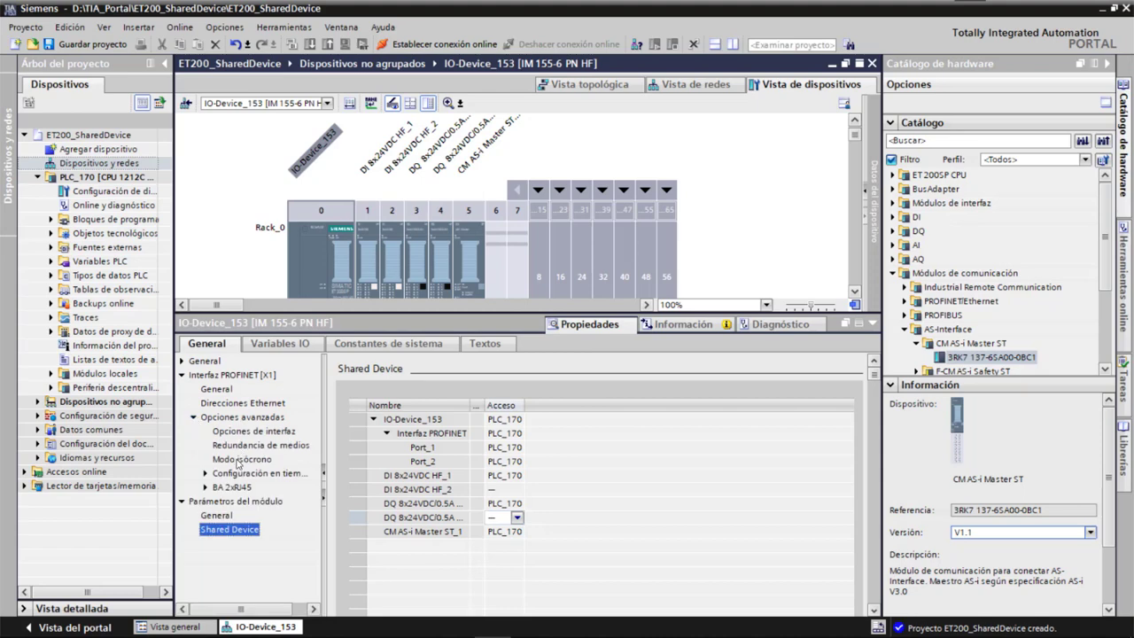
{"action": "left_click", "coordinate": [206, 474]}
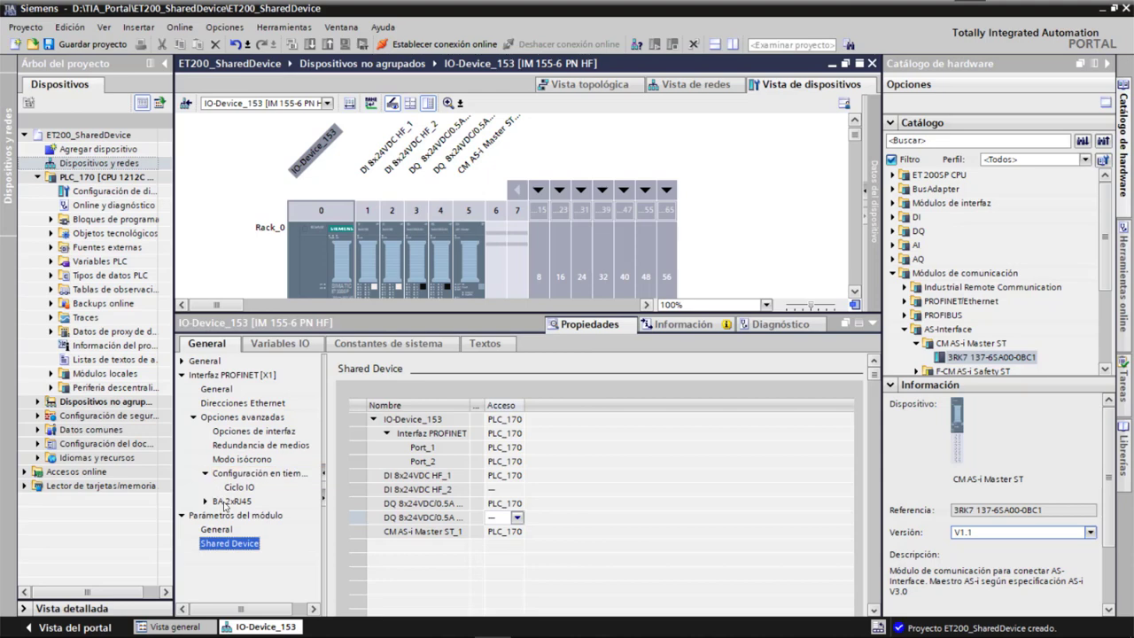
{"action": "left_click", "coordinate": [237, 475]}
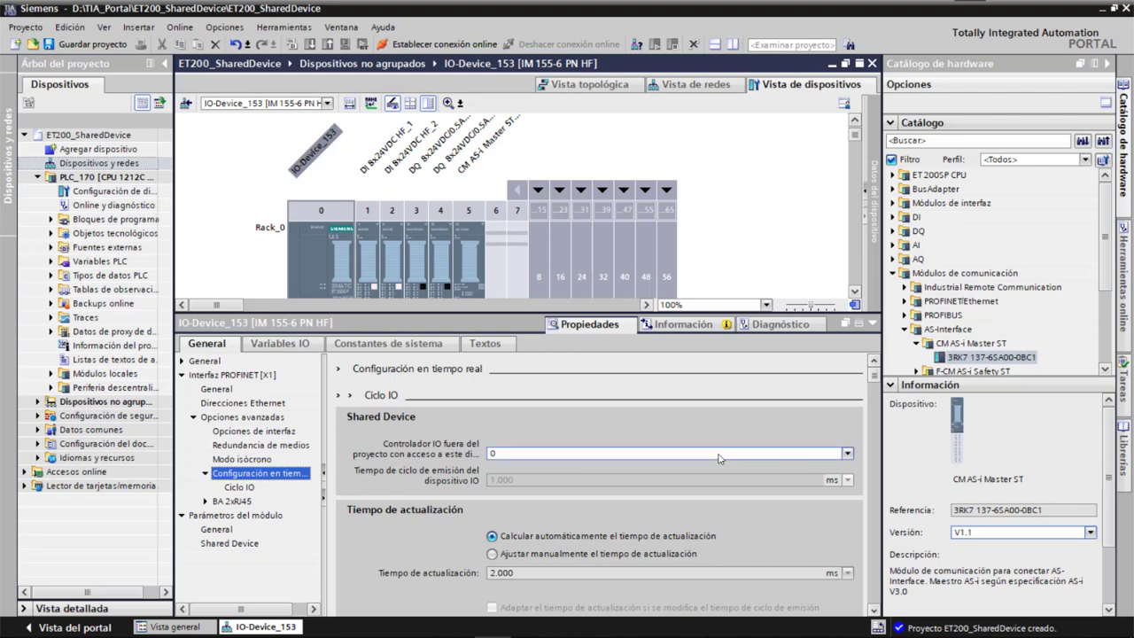
{"action": "left_click", "coordinate": [846, 454]}
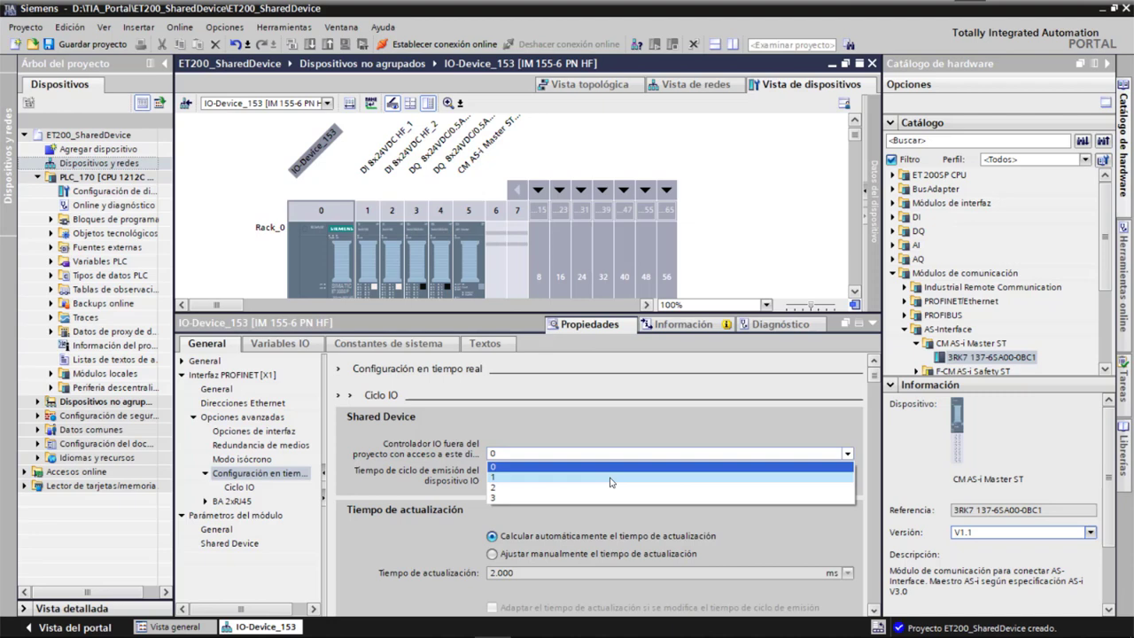
{"action": "left_click", "coordinate": [542, 478]}
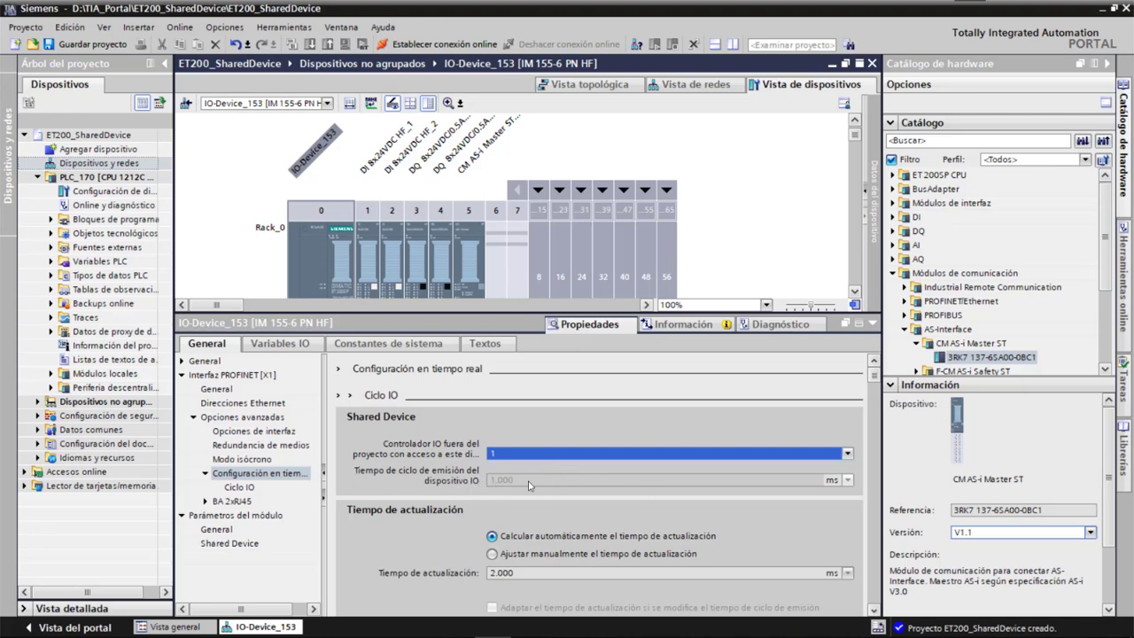
Step: Try 2 and 3 as the number of external IO controllers with access to IO-Device_153, and return it to 1
{"action": "left_click", "coordinate": [847, 453]}
{"action": "left_click", "coordinate": [765, 489]}
{"action": "left_click", "coordinate": [846, 453]}
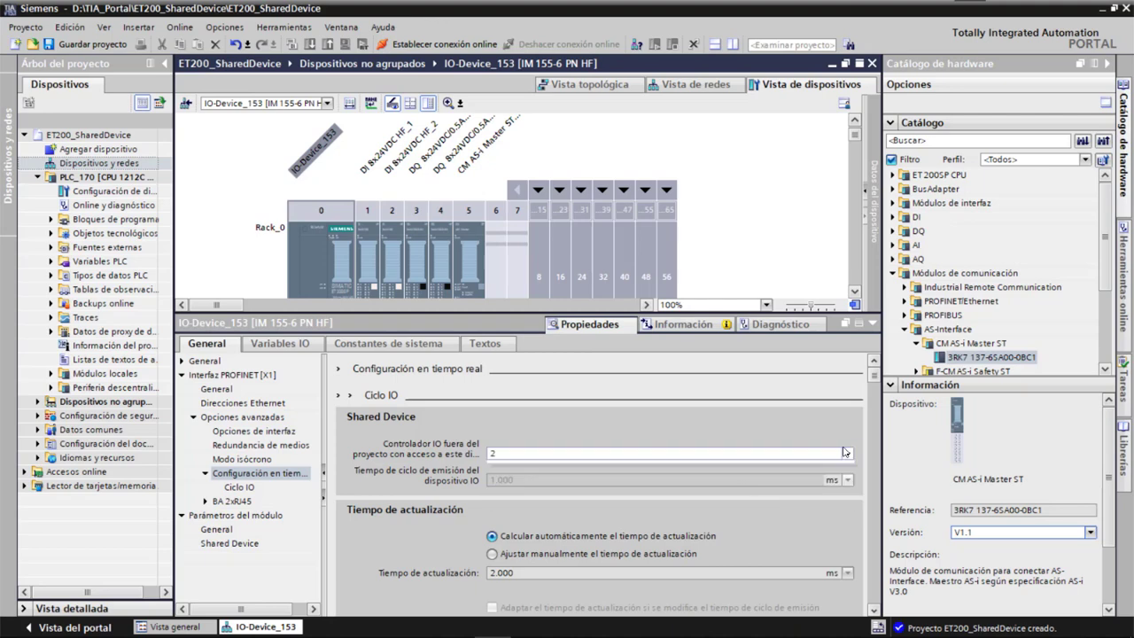
{"action": "left_click", "coordinate": [784, 498]}
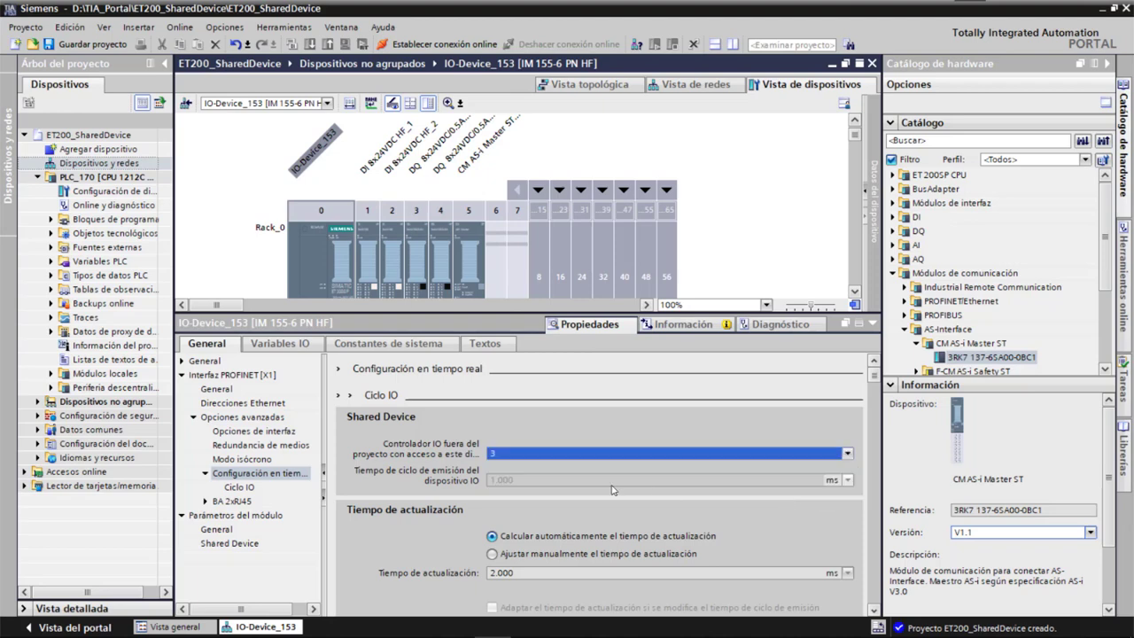
{"action": "left_click", "coordinate": [847, 452]}
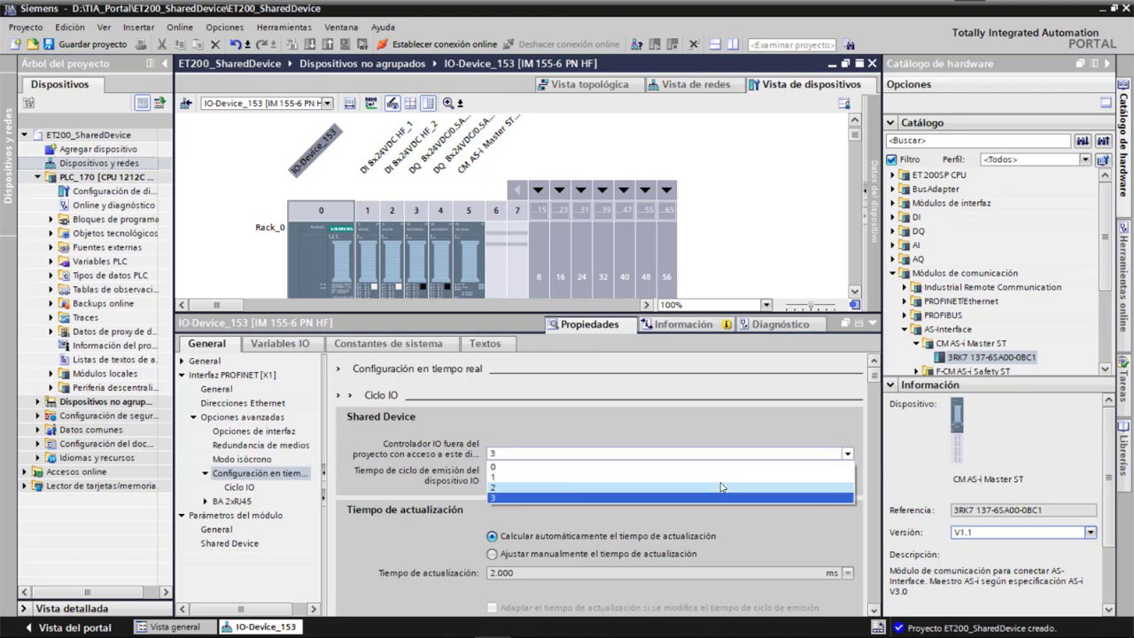
{"action": "left_click", "coordinate": [720, 478]}
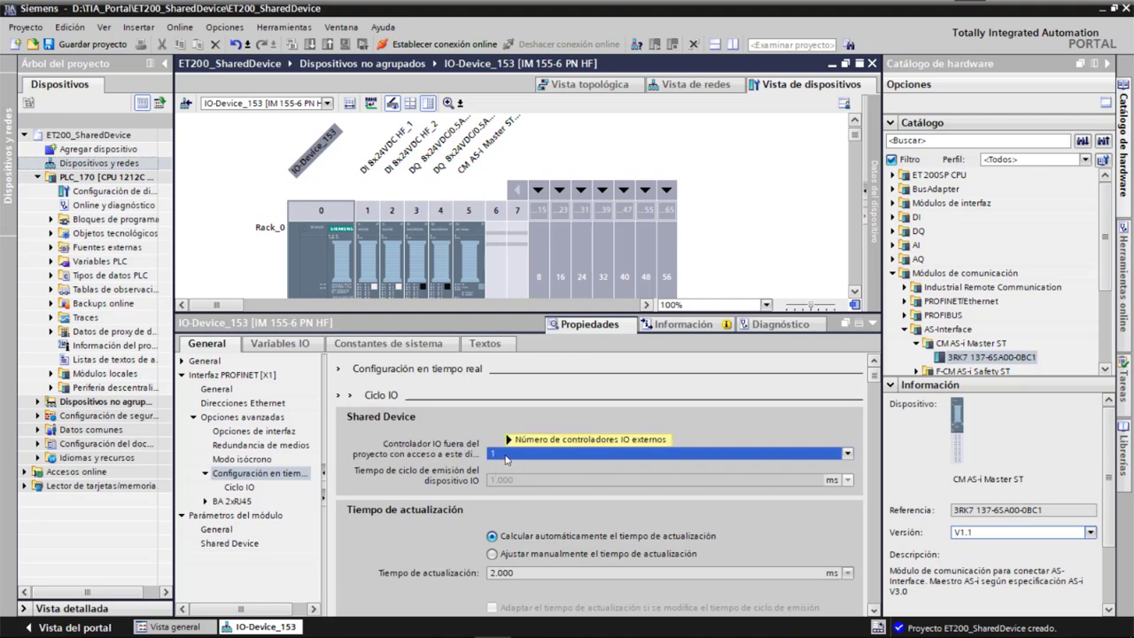
Step: Read the help on the number of external IO controllers and review the module access assignments under Shared Device
{"action": "mouse_move", "coordinate": [505, 457]}
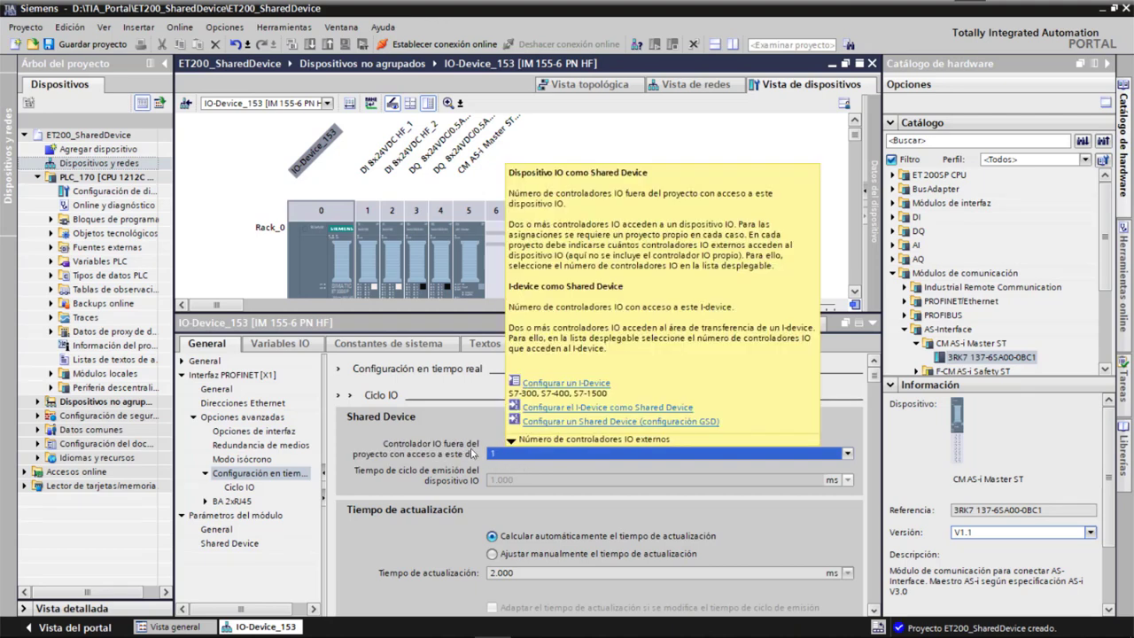
{"action": "left_click", "coordinate": [238, 543]}
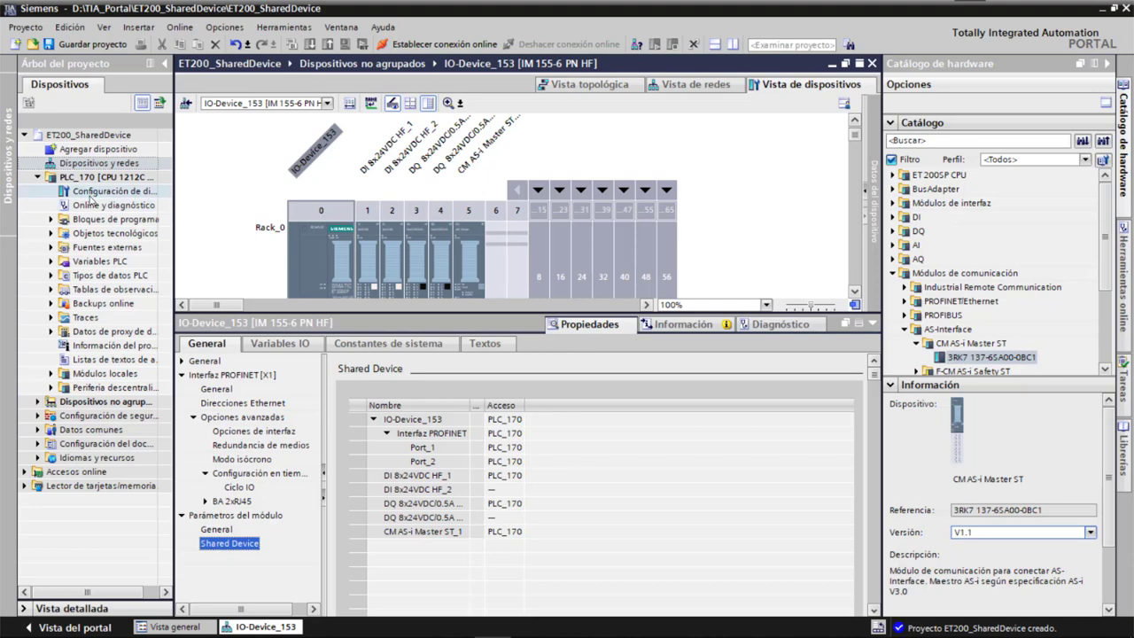
Step: Open PLC_170's Main [OB1] block and insert a normally open contact with address I0.4 in Segmento 1
{"action": "left_click", "coordinate": [52, 219]}
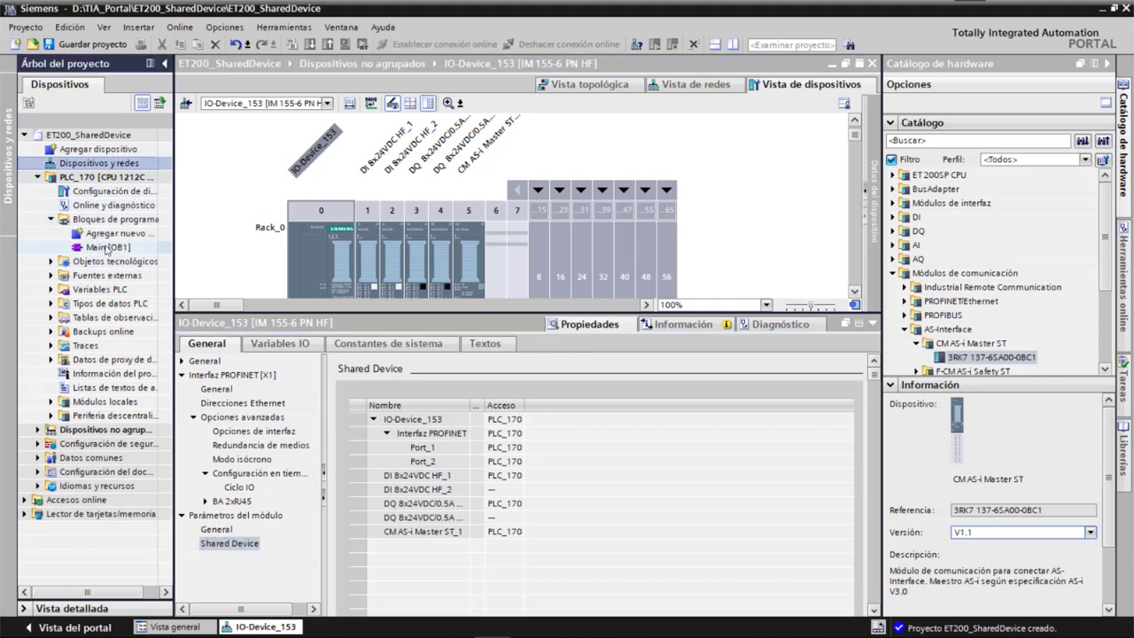
{"action": "left_click", "coordinate": [106, 248]}
{"action": "double_click", "coordinate": [106, 248]}
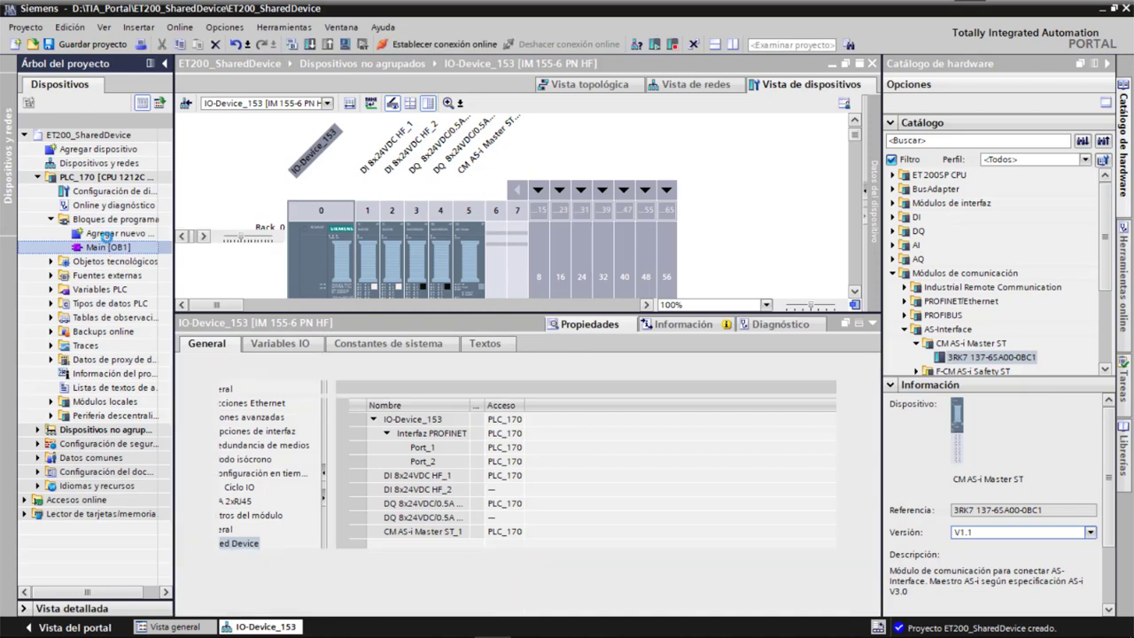
{"action": "left_click_drag", "start_coordinate": [188, 147], "coordinate": [238, 273]}
{"action": "left_click", "coordinate": [237, 272]}
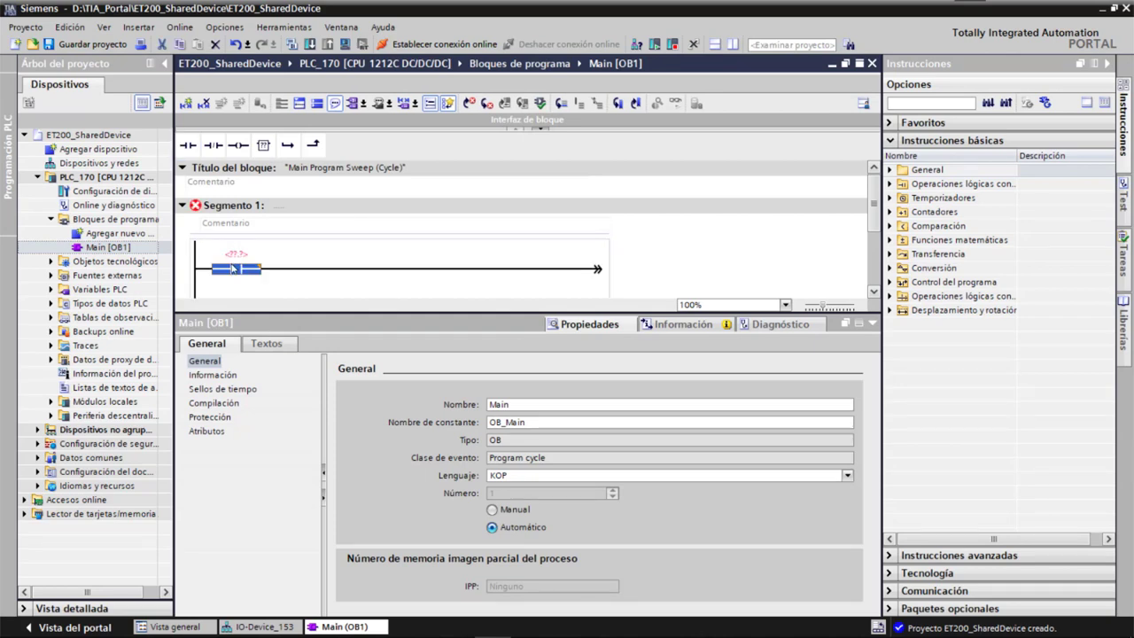
{"action": "left_click", "coordinate": [235, 257]}
{"action": "type", "text": "i0.4"}
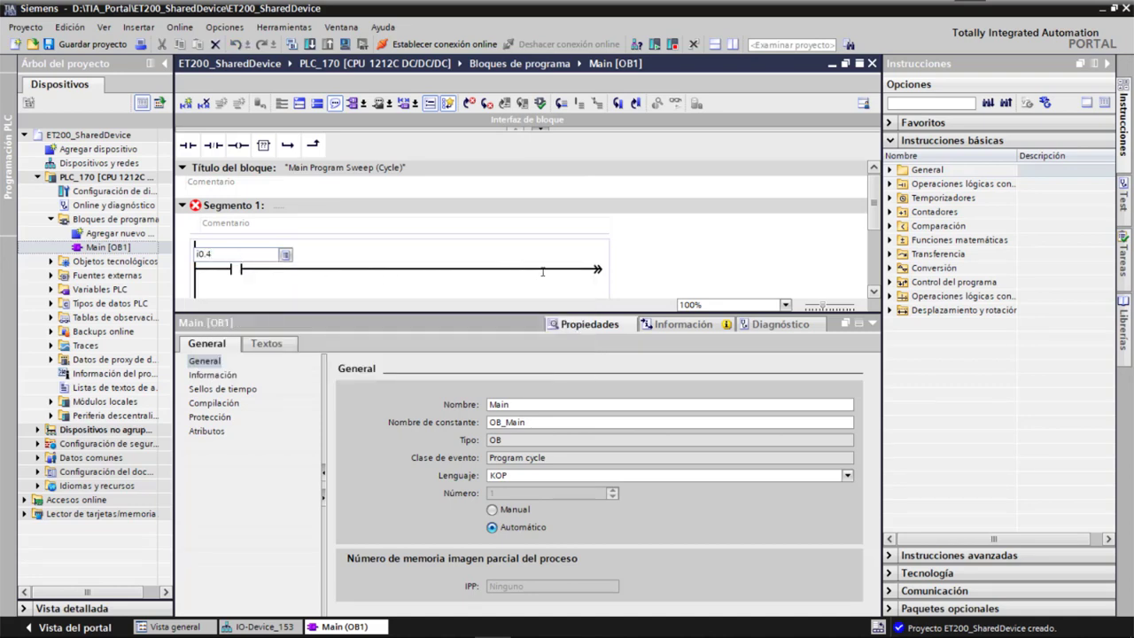
{"action": "key", "text": "Return"}
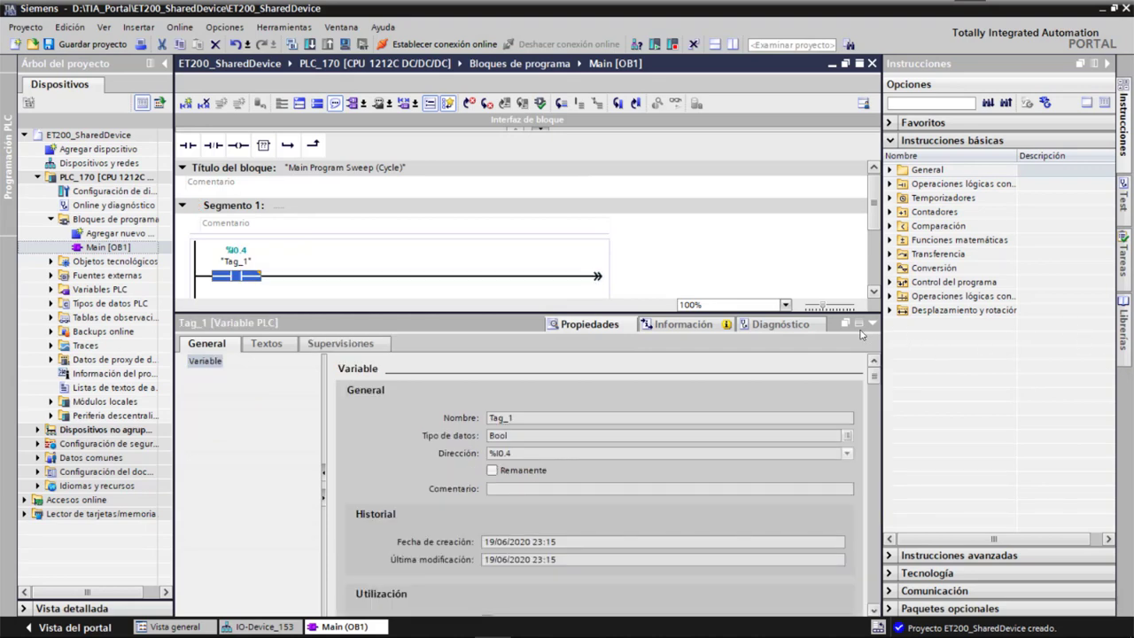
Step: Collapse the properties area and add an output coil with address Q1.0 at the end of Segmento 1
{"action": "left_click", "coordinate": [872, 324]}
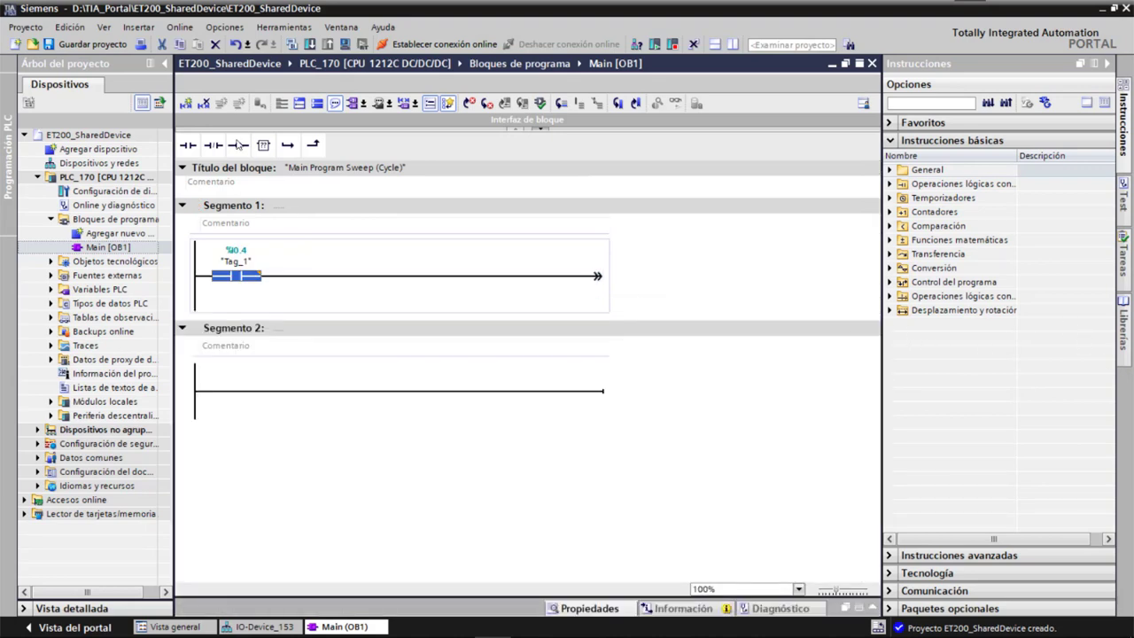
{"action": "left_click", "coordinate": [237, 145]}
{"action": "left_click", "coordinate": [568, 263]}
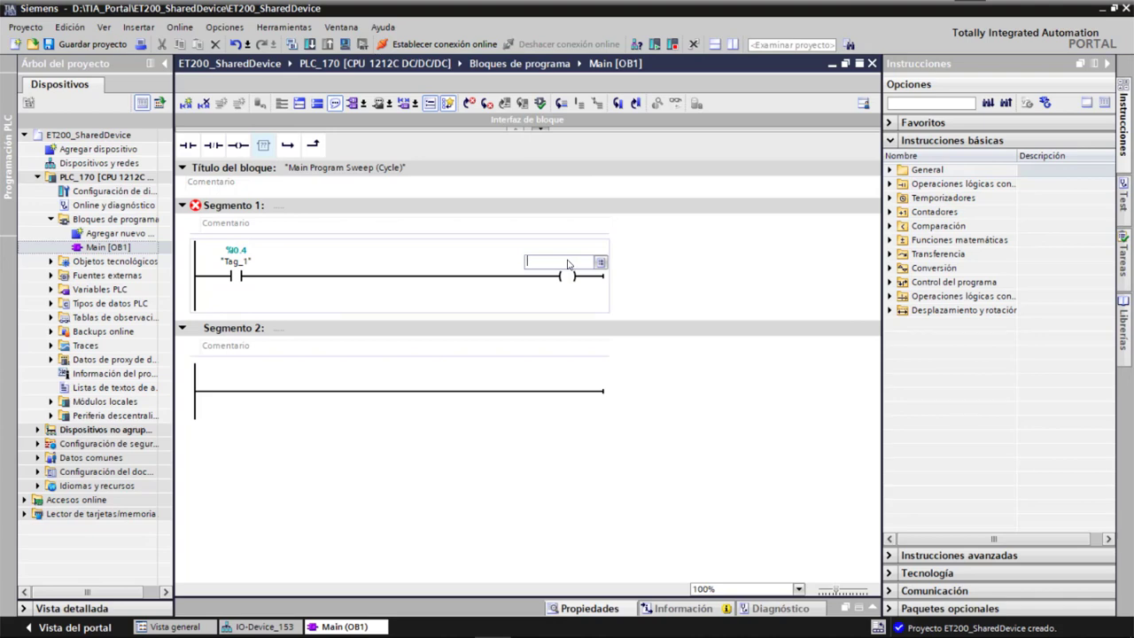
{"action": "type", "text": "1"}
{"action": "type", "text": "q"}
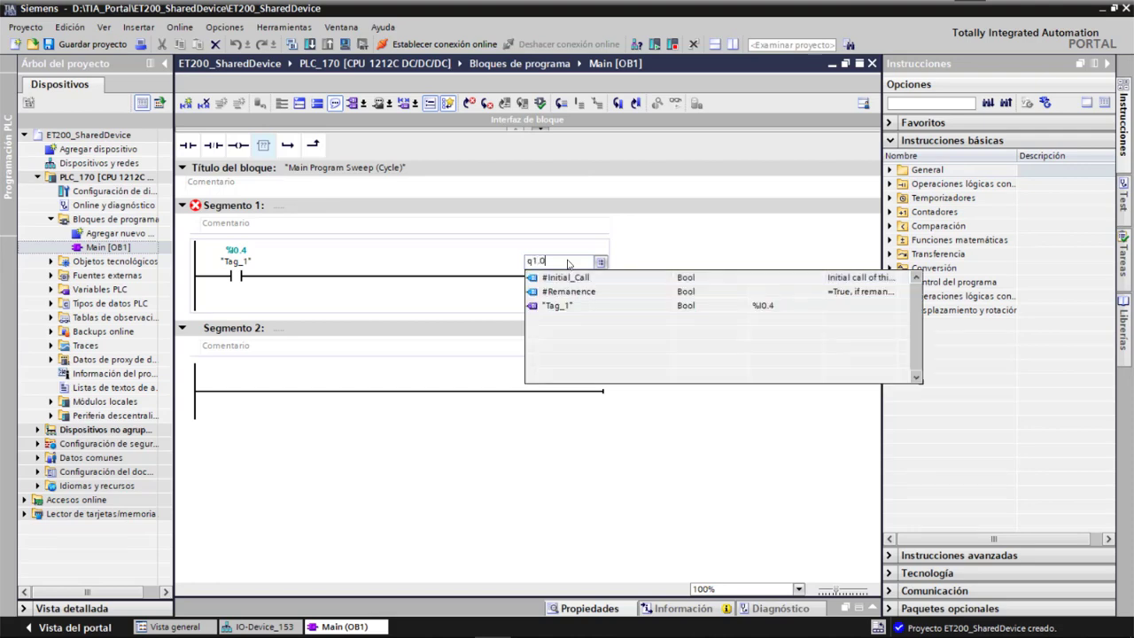
{"action": "type", "text": "1.0"}
{"action": "key", "text": "Return"}
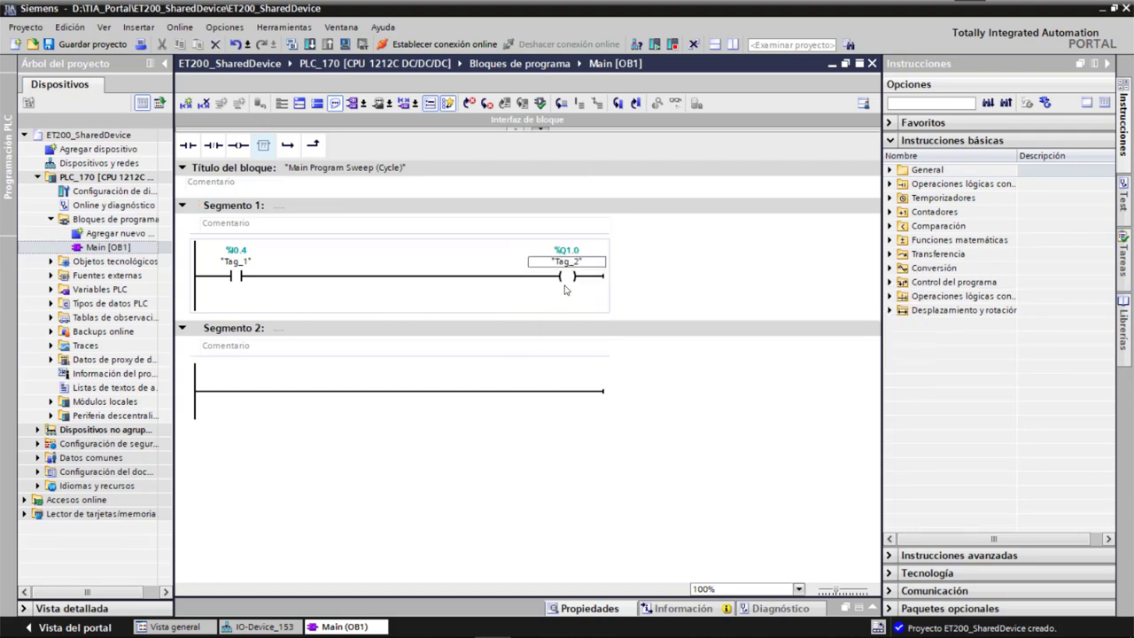
Step: Change the Q1.0 coil in Segmento 1 to a SET_BF instruction and set its bit count to 8
{"action": "left_click", "coordinate": [567, 278]}
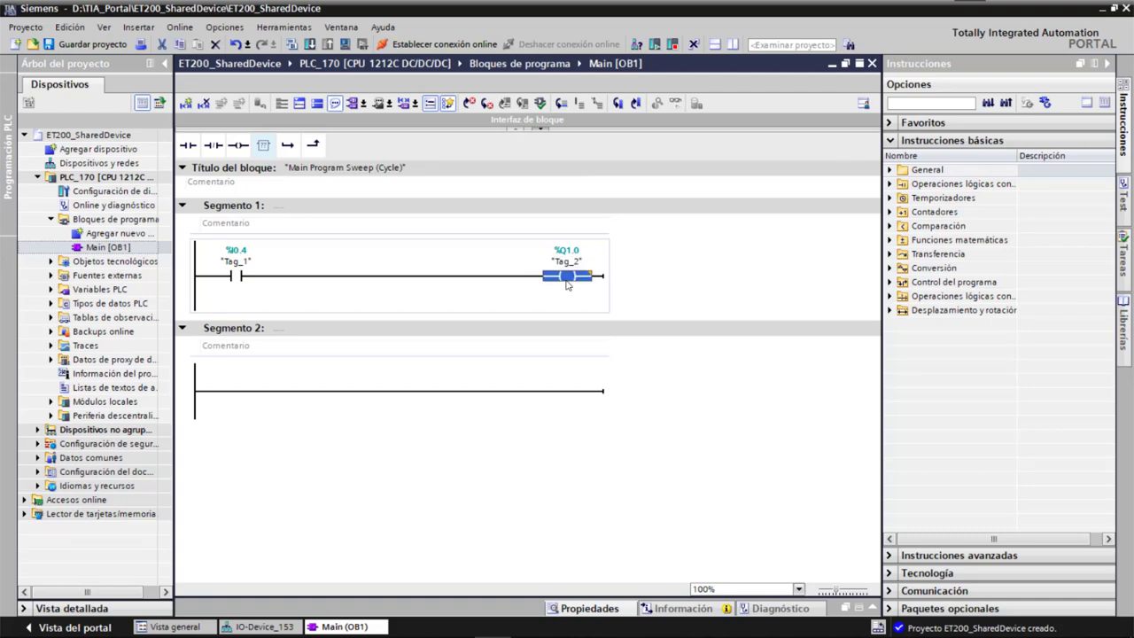
{"action": "left_click", "coordinate": [585, 276]}
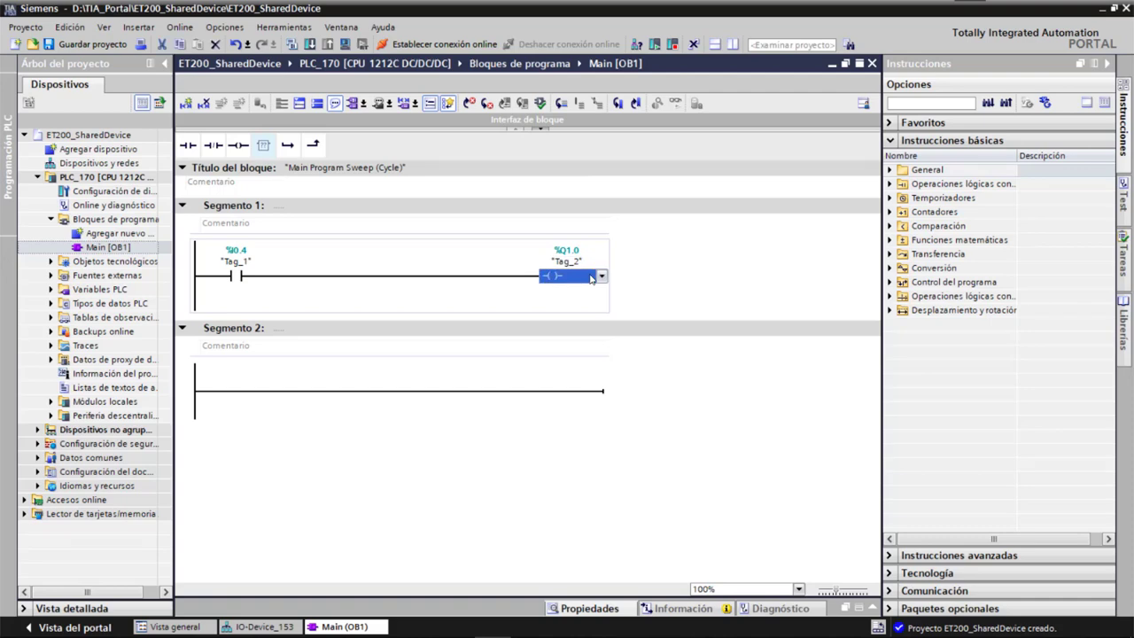
{"action": "left_click", "coordinate": [576, 332]}
{"action": "left_click", "coordinate": [567, 292]}
{"action": "left_click", "coordinate": [566, 292]}
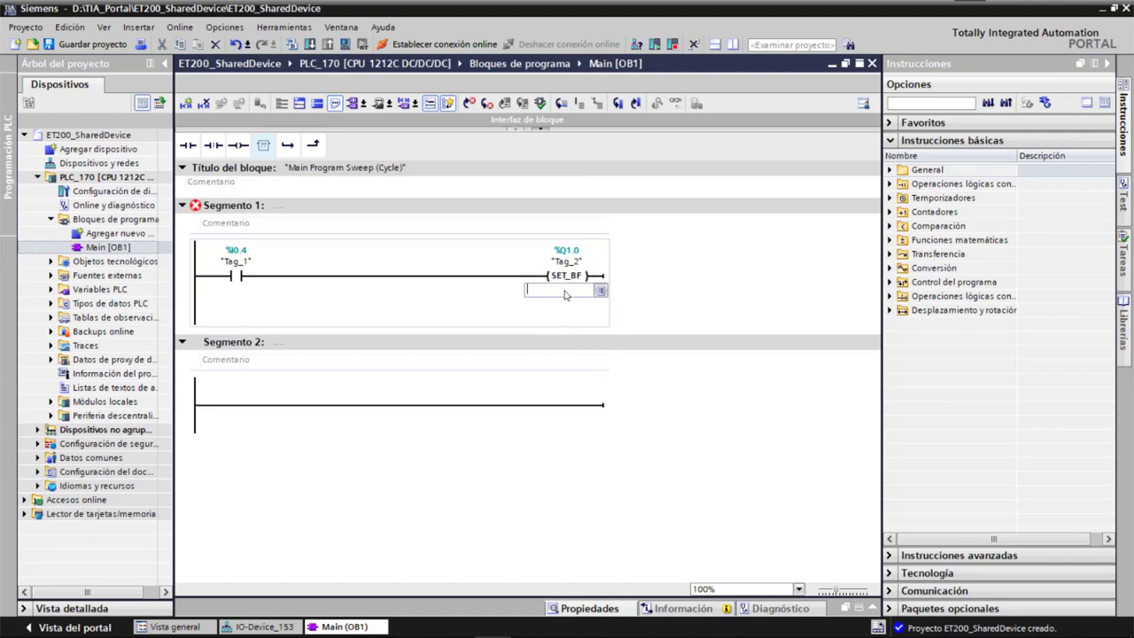
{"action": "type", "text": "8"}
{"action": "key", "text": "Return"}
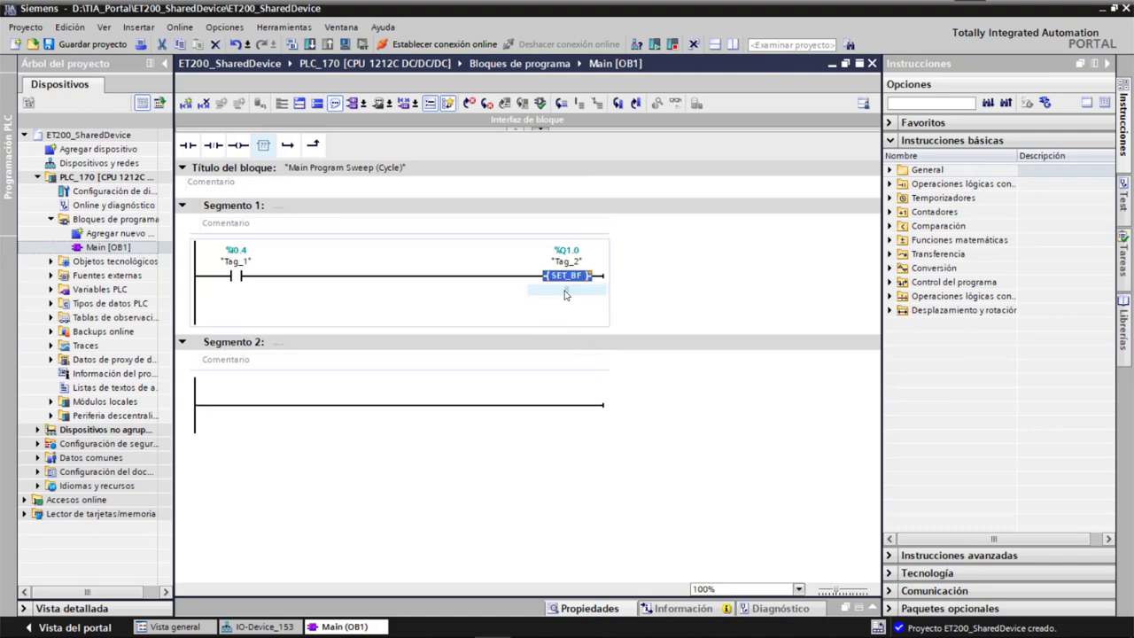
{"action": "left_click", "coordinate": [625, 329]}
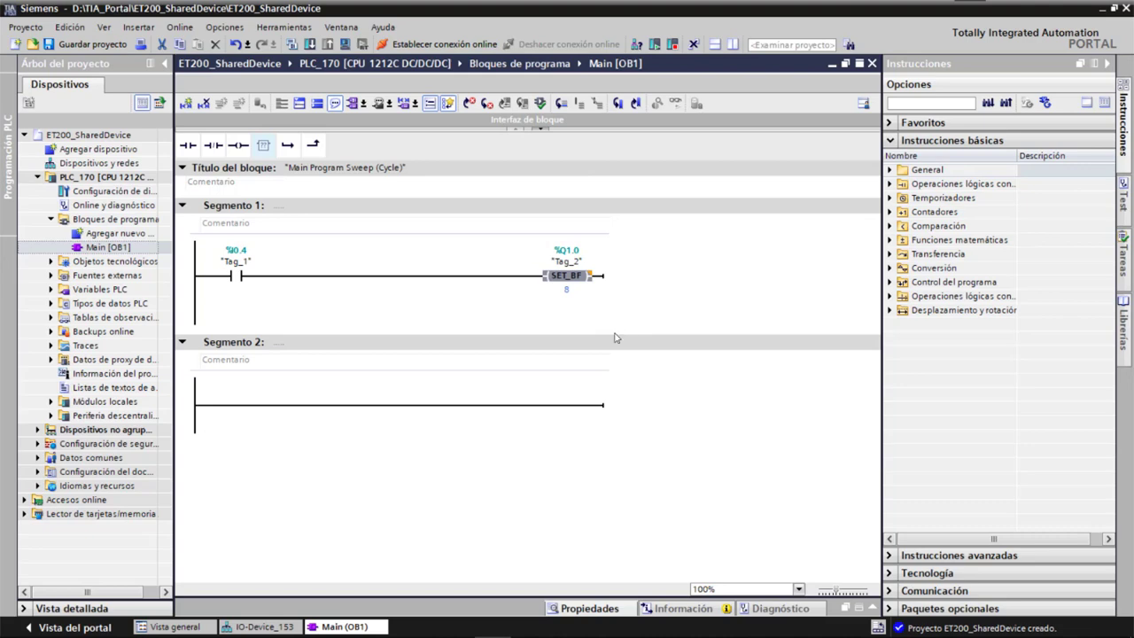
Step: Insert a normally open contact with address I0.6 in Segmento 2
{"action": "left_click", "coordinate": [239, 409]}
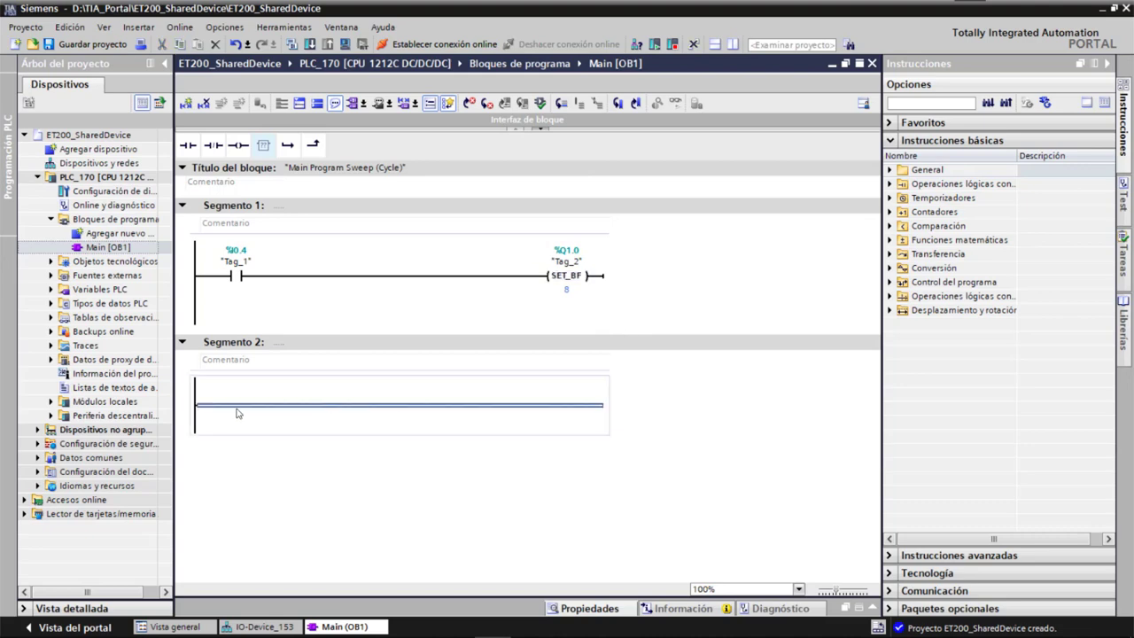
{"action": "left_click", "coordinate": [188, 145]}
{"action": "left_click", "coordinate": [237, 390]}
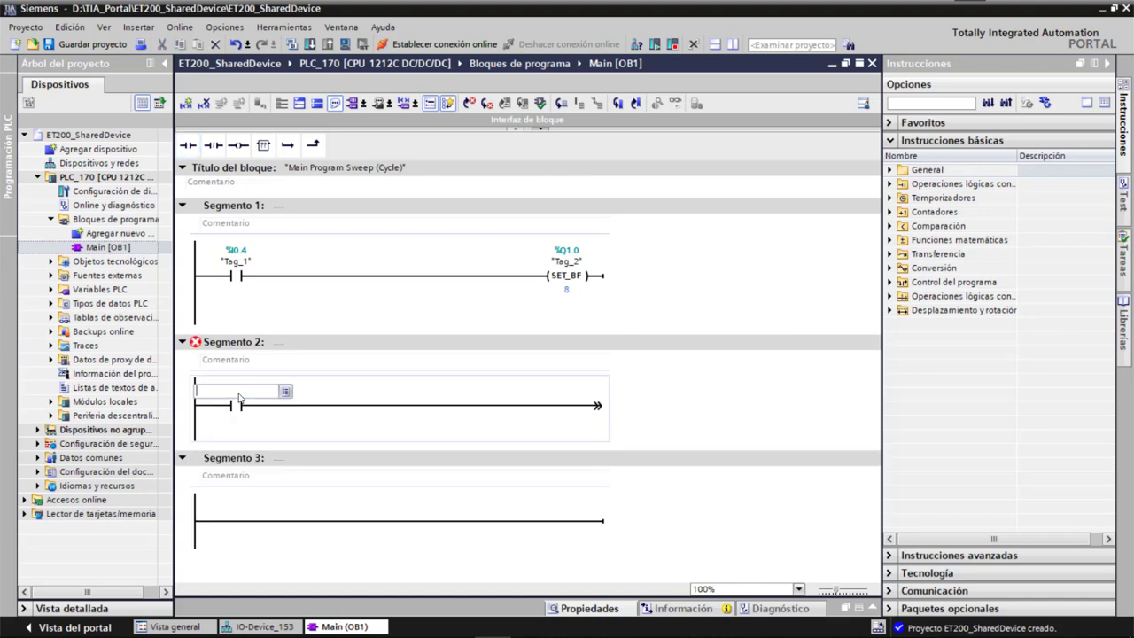
{"action": "type", "text": "i"}
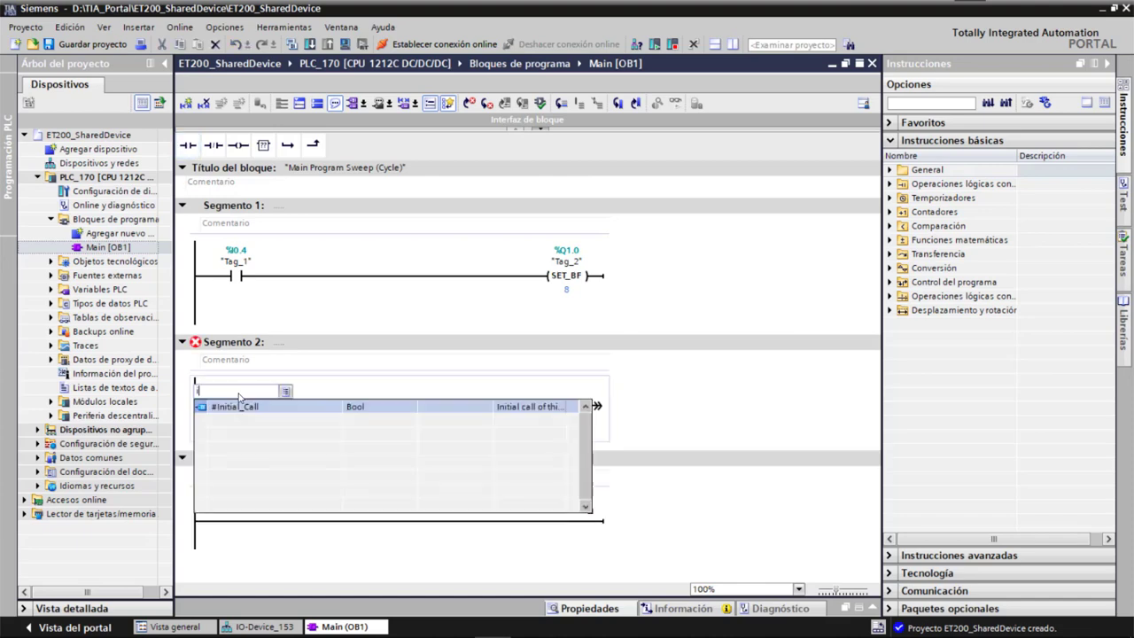
{"action": "type", "text": "0.6"}
{"action": "key", "text": "Return"}
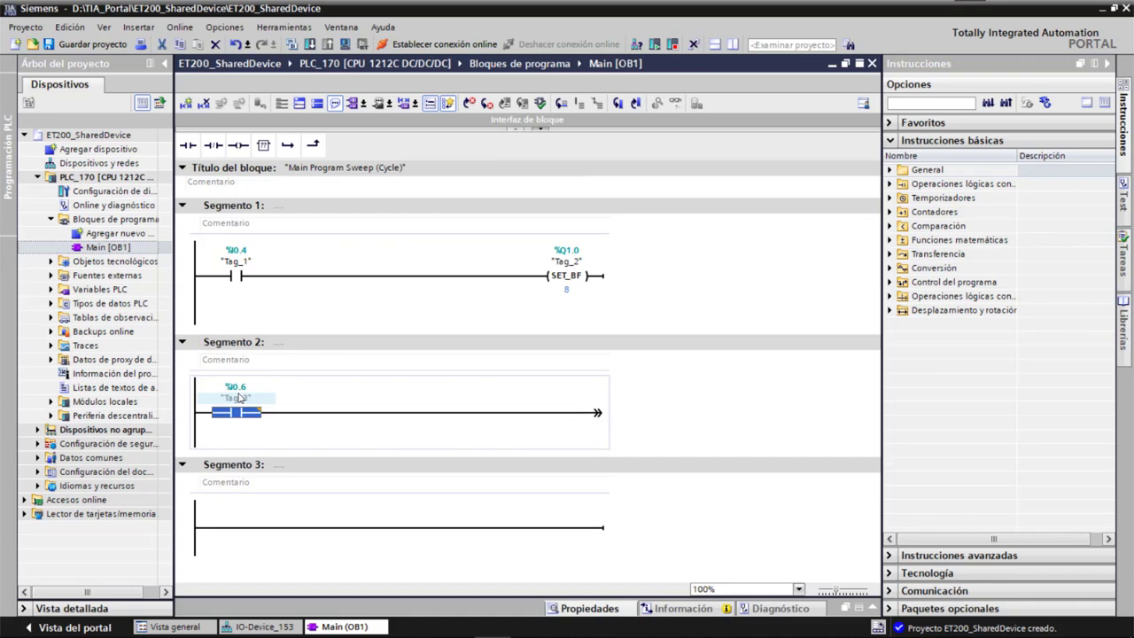
Step: Add an output coil with address Q1.0 at the end of Segmento 2
{"action": "left_click", "coordinate": [569, 412]}
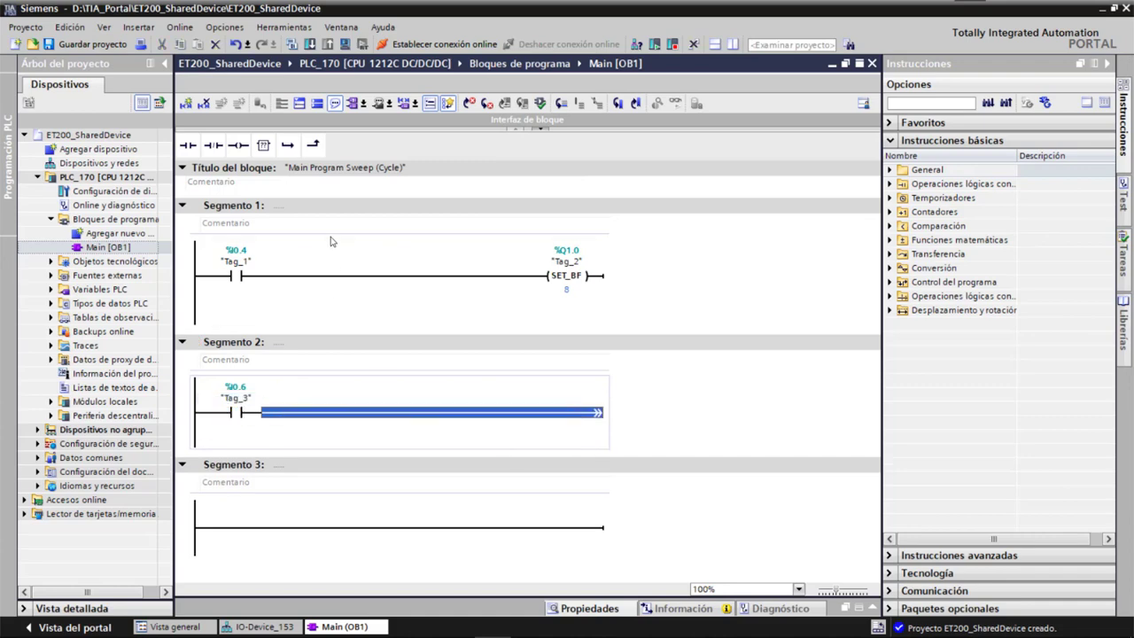
{"action": "left_click", "coordinate": [241, 145]}
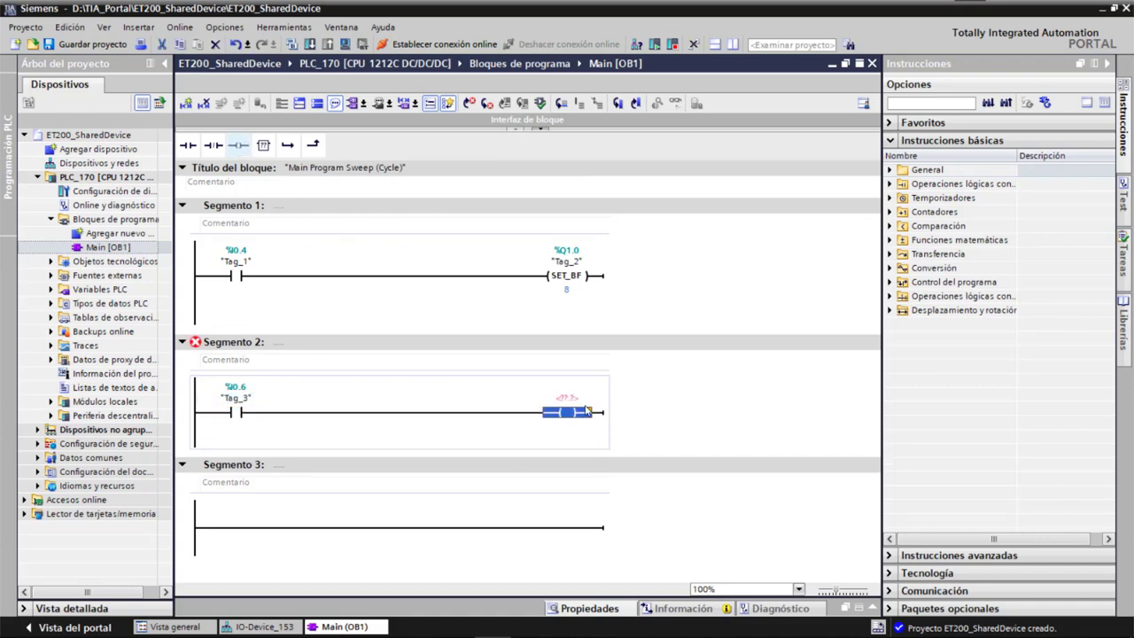
{"action": "type", "text": "q"}
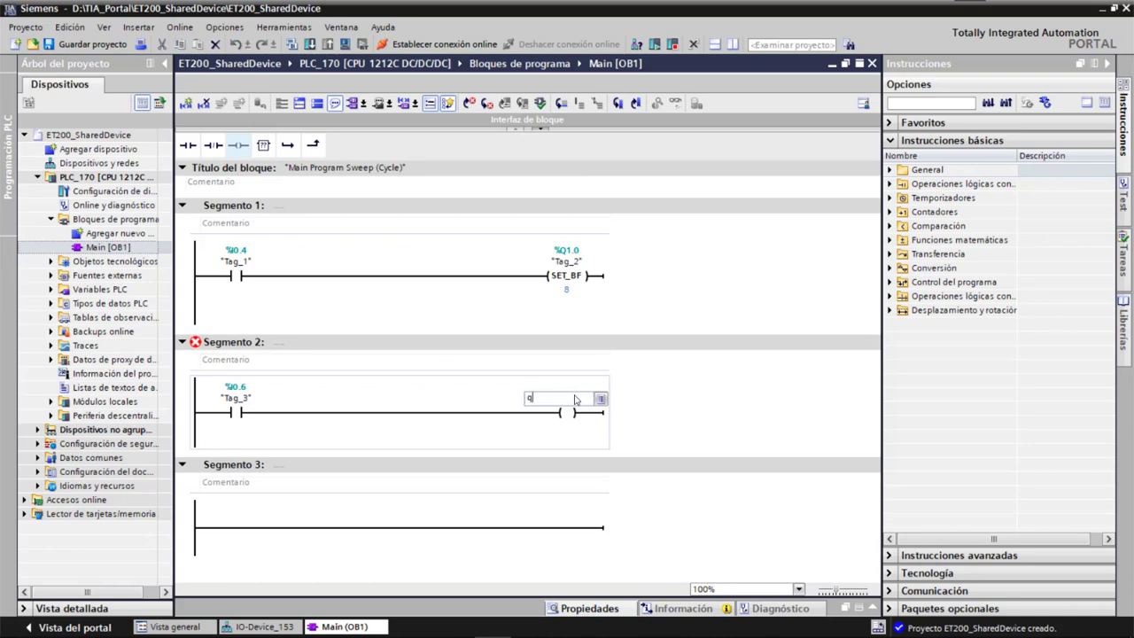
{"action": "type", "text": "1.0"}
{"action": "key", "text": "Return"}
Step: Change the Q1.0 coil in Segmento 2 to a RESET_BF instruction and set its bit count to 8
{"action": "left_click", "coordinate": [568, 415]}
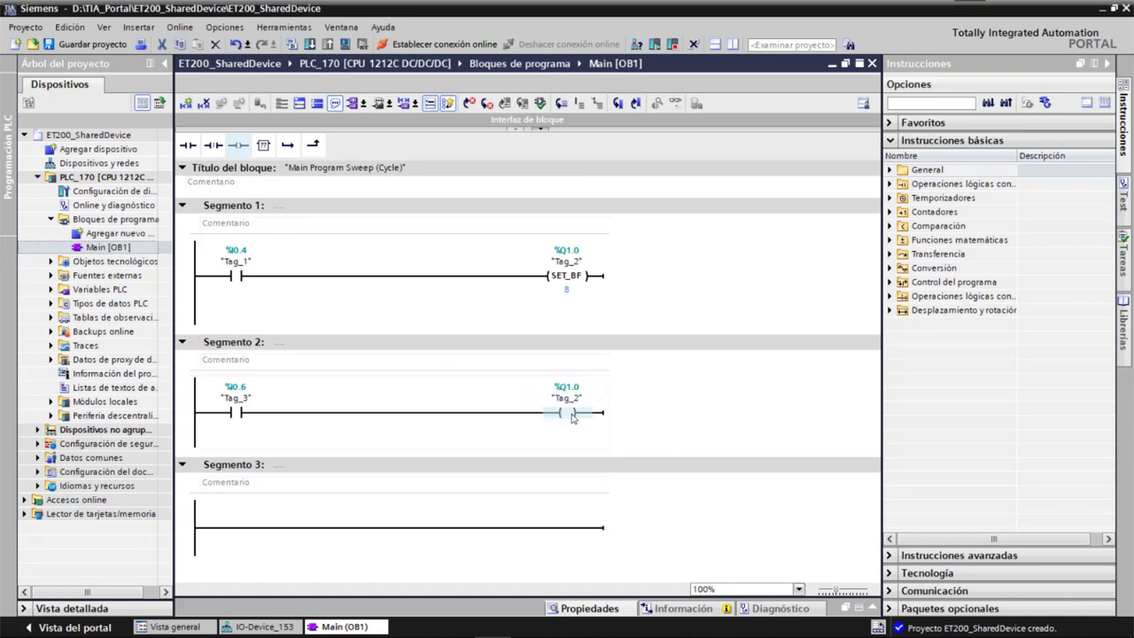
{"action": "double_click", "coordinate": [568, 416]}
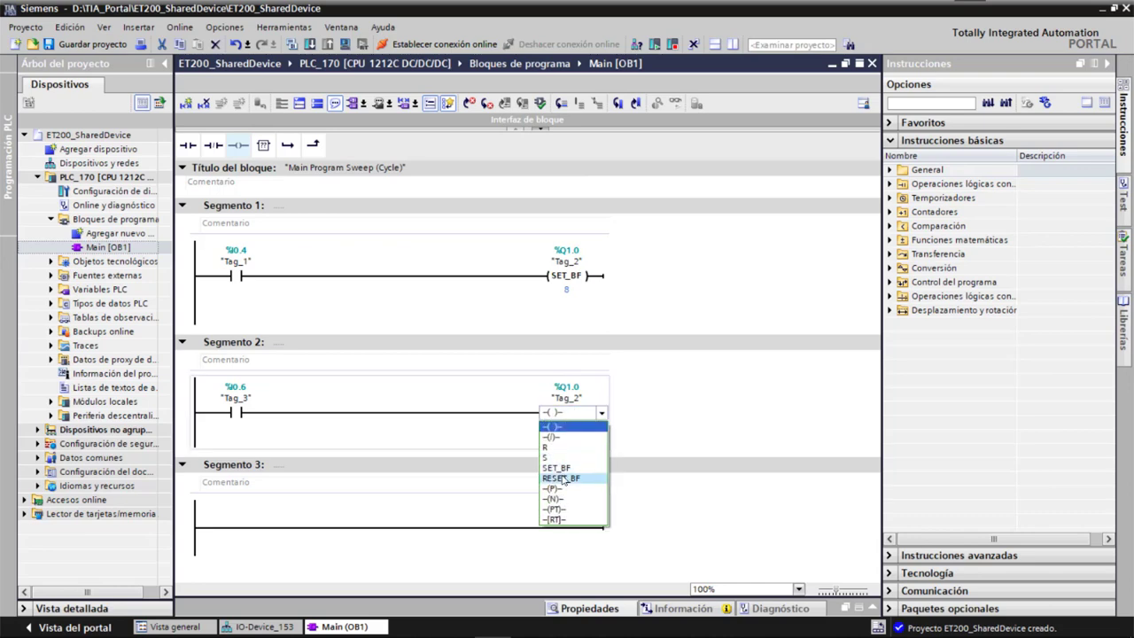
{"action": "left_click", "coordinate": [561, 481]}
{"action": "double_click", "coordinate": [565, 427]}
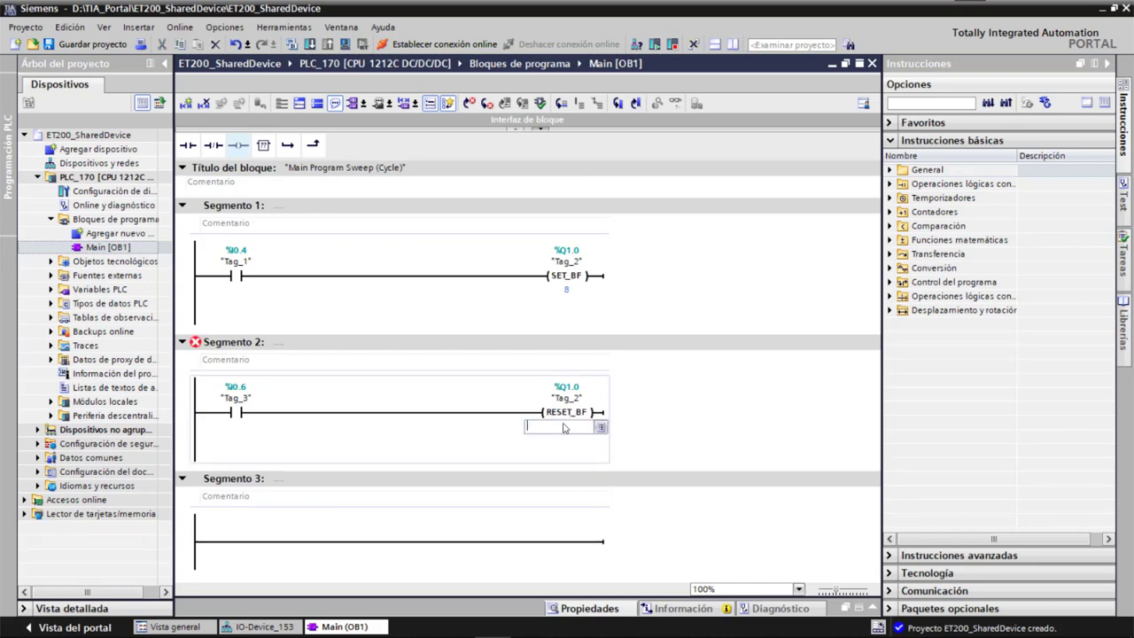
{"action": "type", "text": "8"}
{"action": "key", "text": "Return"}
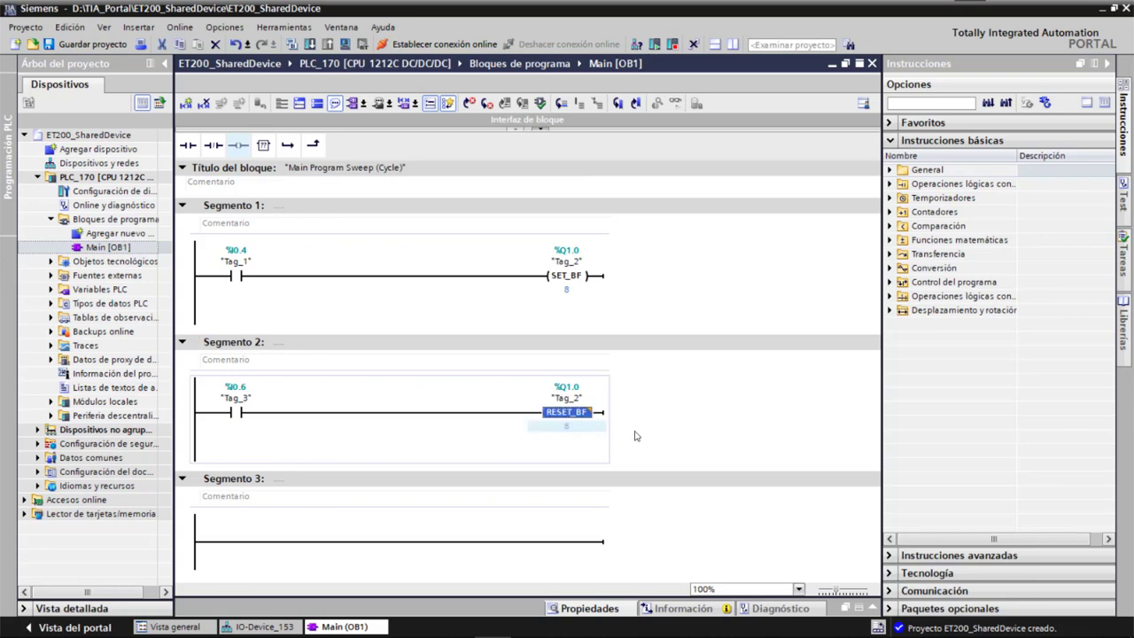
Step: Open the Dispositivos y redes network view and review PLC_170, IO-Device_153 and the available online commands
{"action": "double_click", "coordinate": [98, 163]}
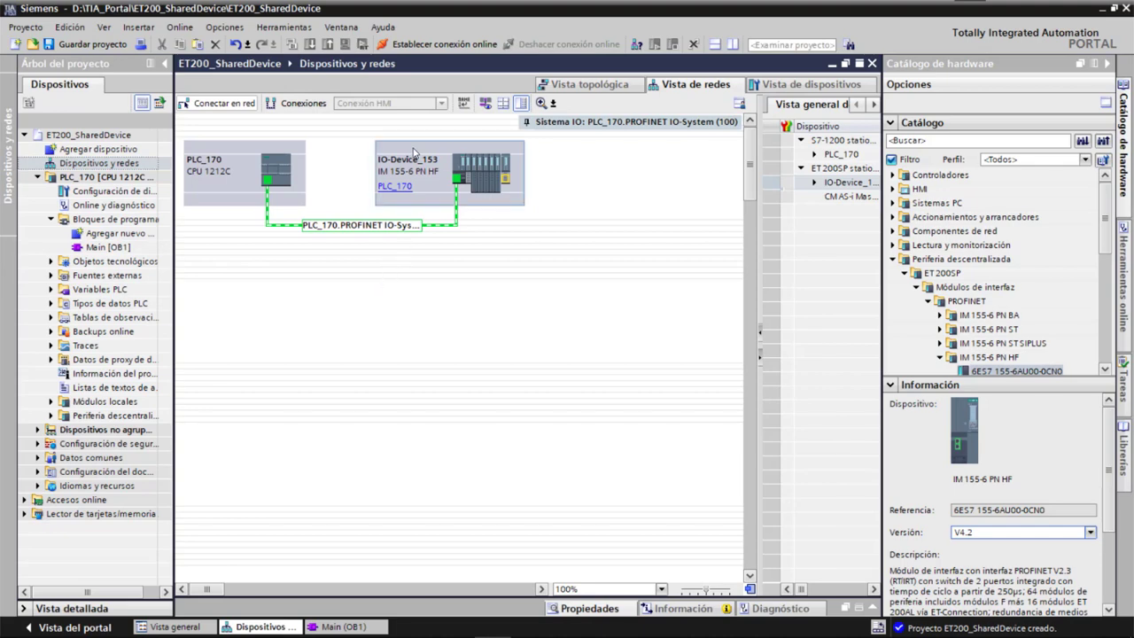
{"action": "left_click", "coordinate": [272, 162]}
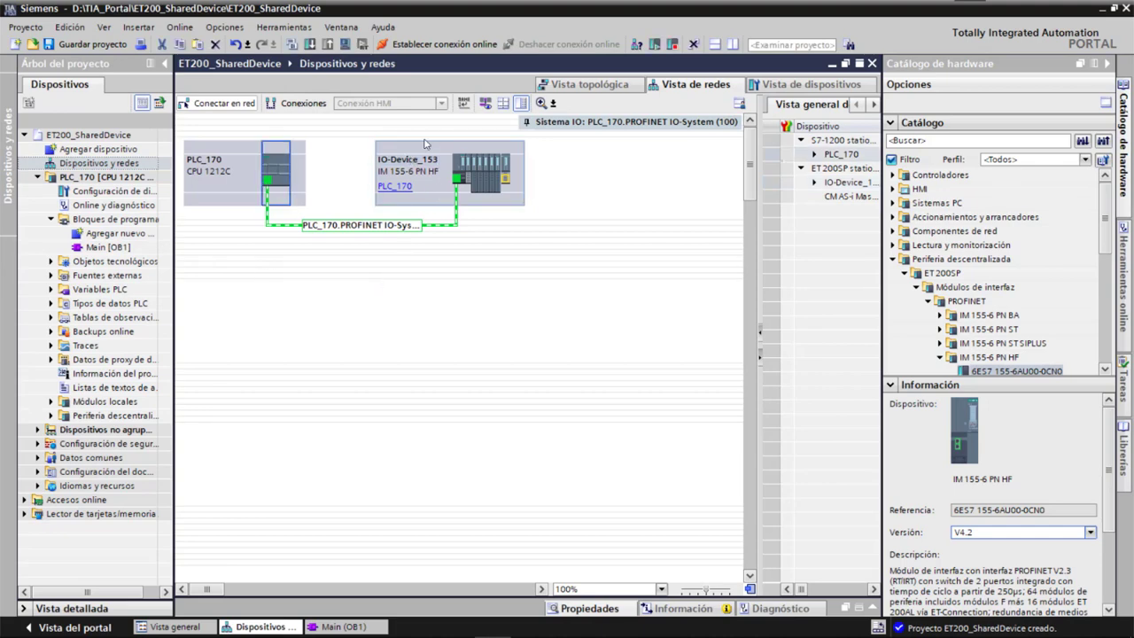
{"action": "left_click", "coordinate": [469, 166]}
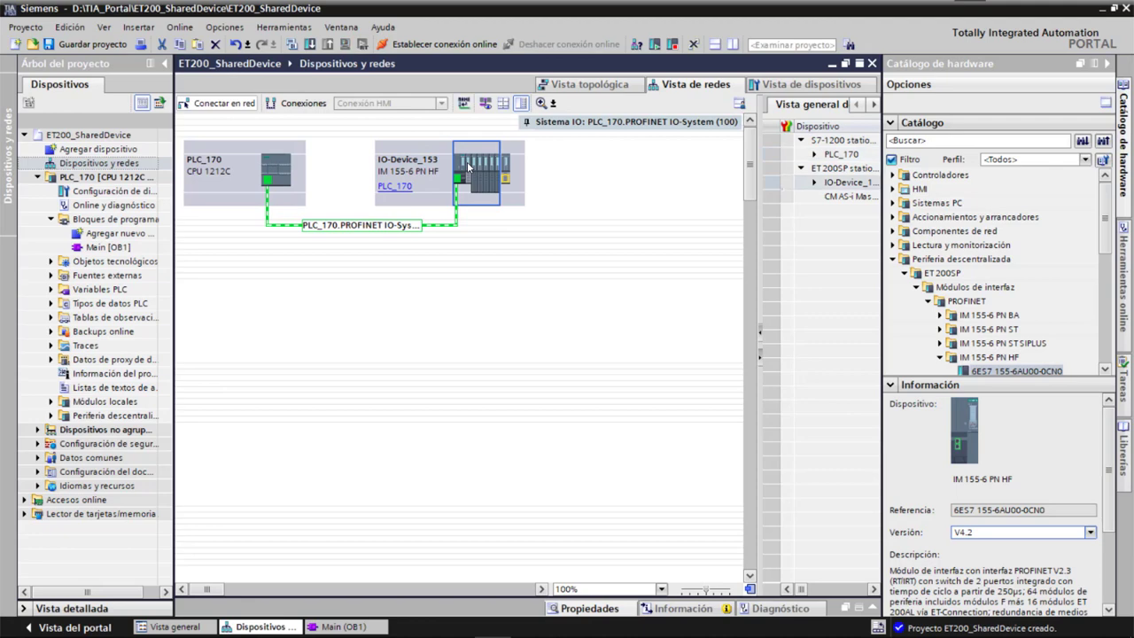
{"action": "left_click", "coordinate": [178, 28]}
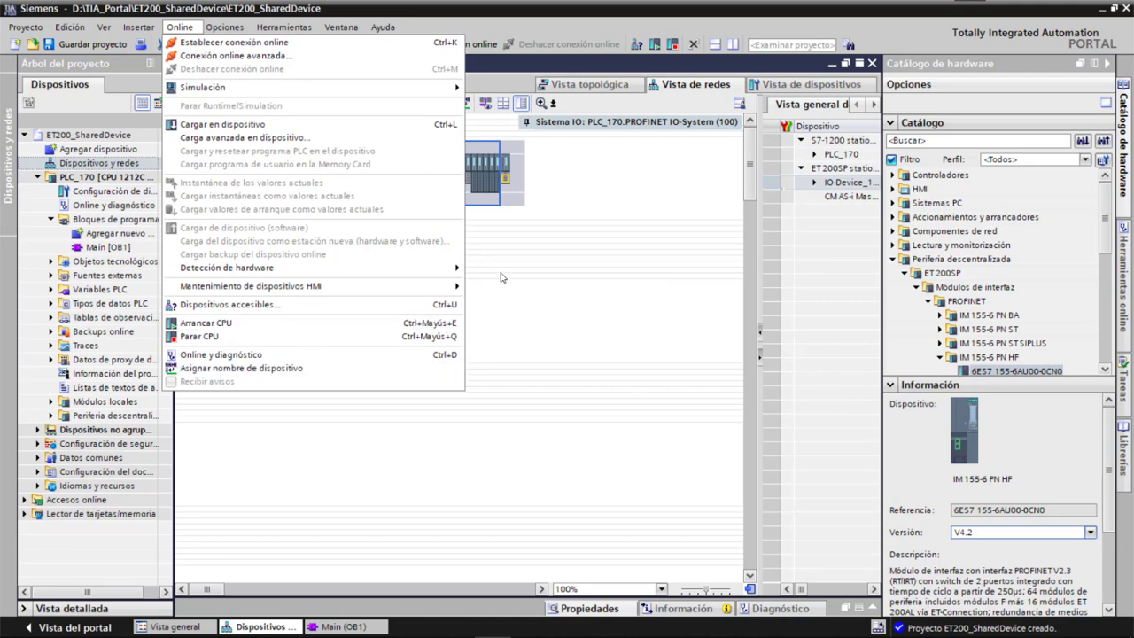
{"action": "left_click", "coordinate": [557, 241]}
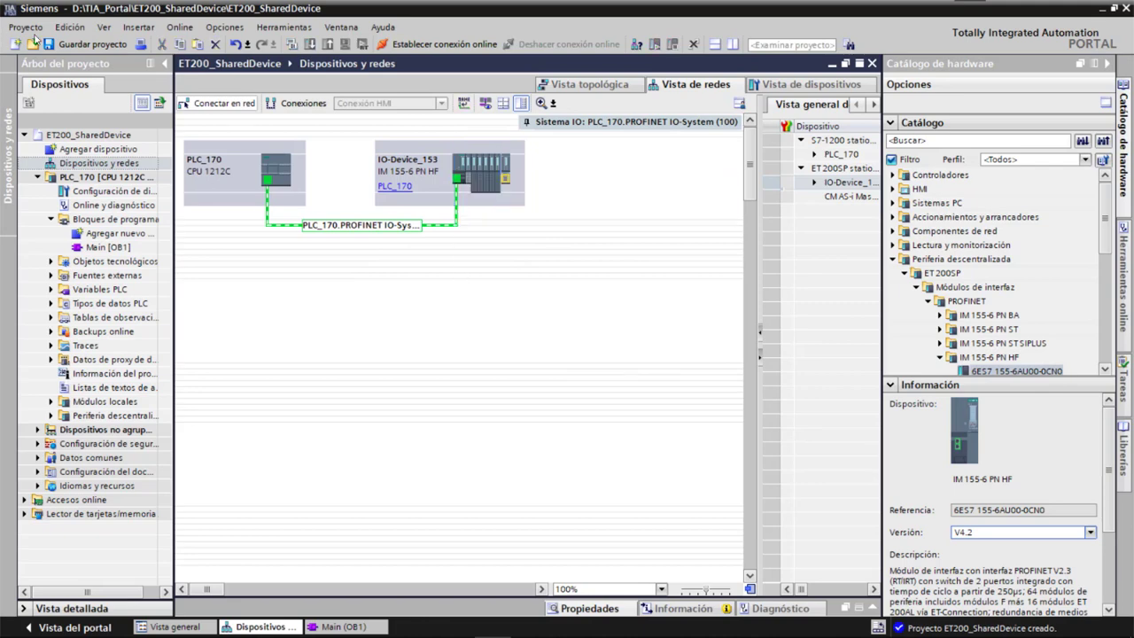
Step: Save a copy of the project as ET200_SharedDevice_PLC_170 in the Siemens_TIA14 folder
{"action": "left_click", "coordinate": [35, 31]}
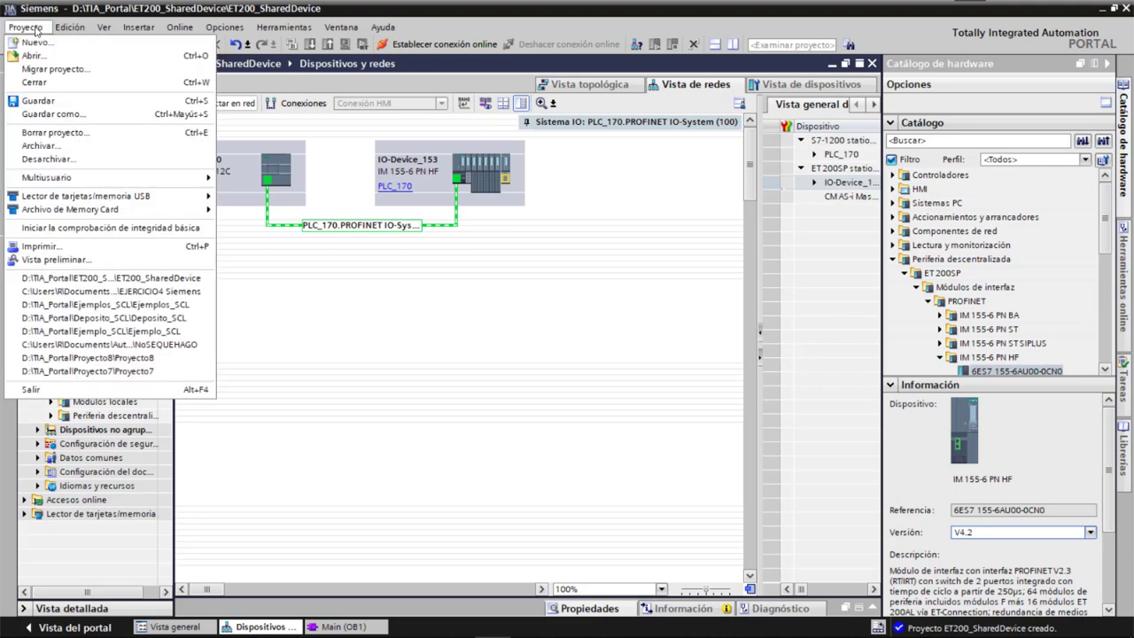
{"action": "left_click", "coordinate": [35, 115]}
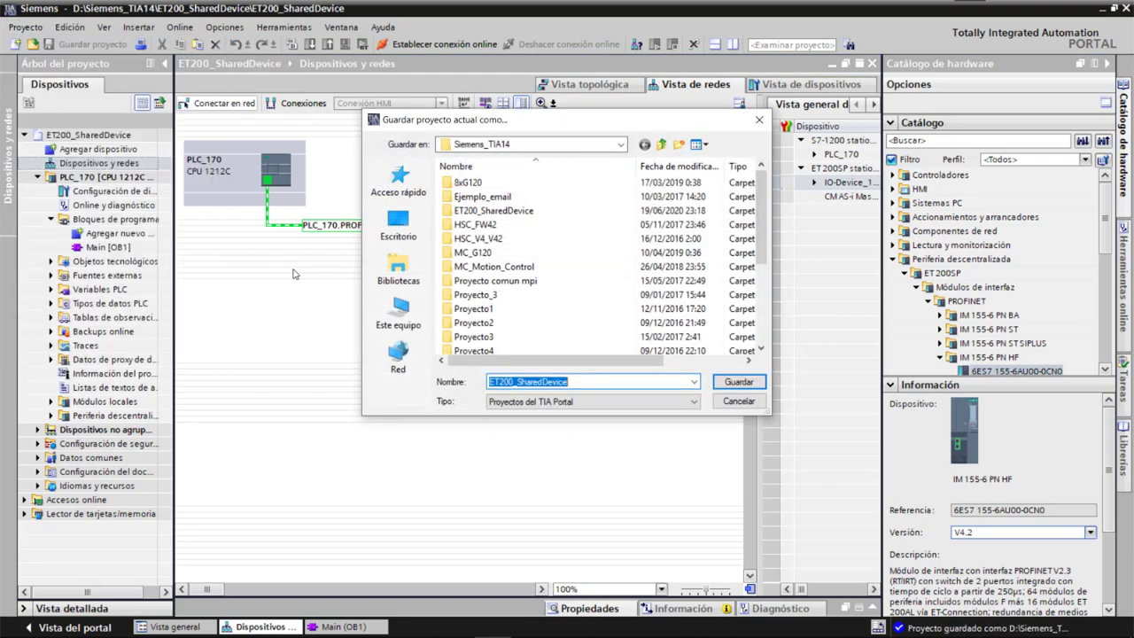
{"action": "left_click", "coordinate": [575, 383]}
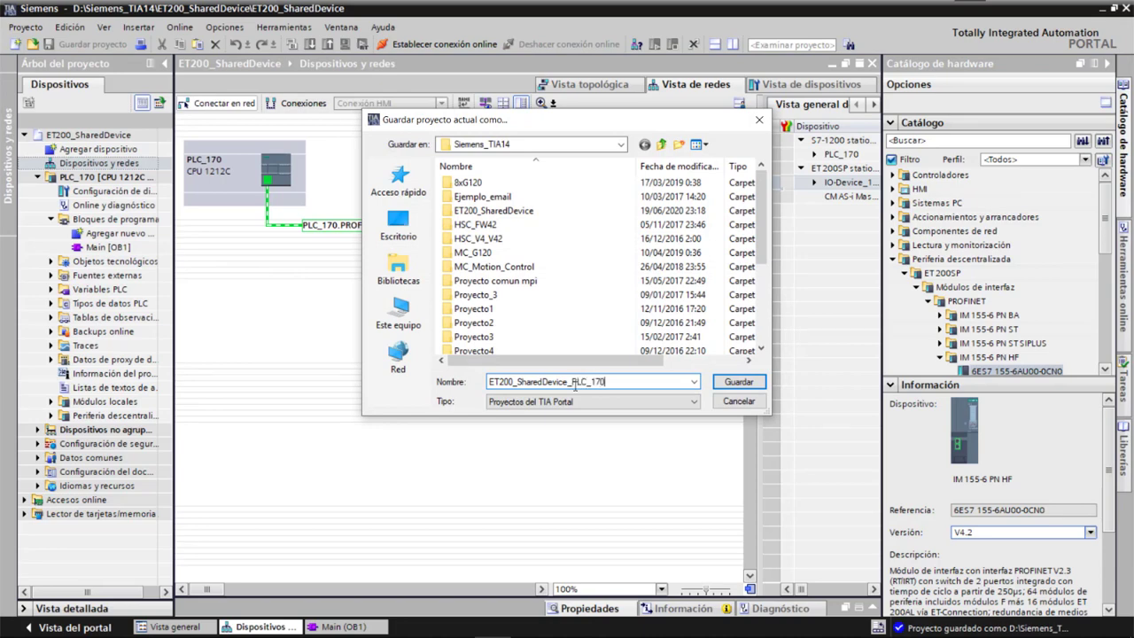
{"action": "left_click", "coordinate": [741, 382]}
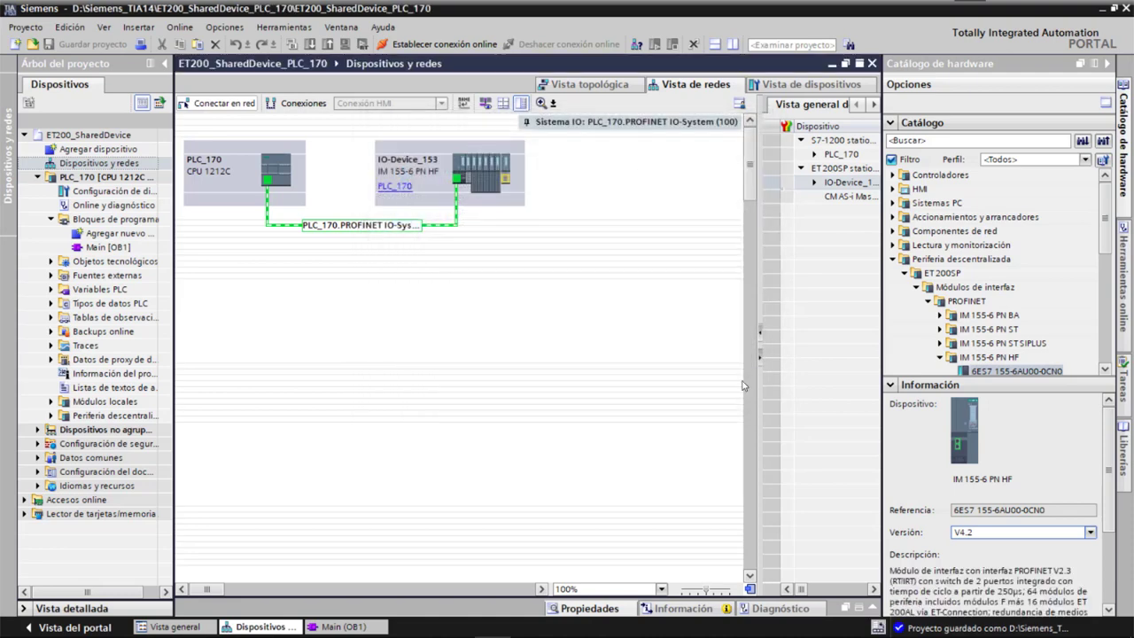
Step: Open PLC_170 in the device view and set its PROFINET interface IP address to 192.168.10.171
{"action": "left_click", "coordinate": [269, 161]}
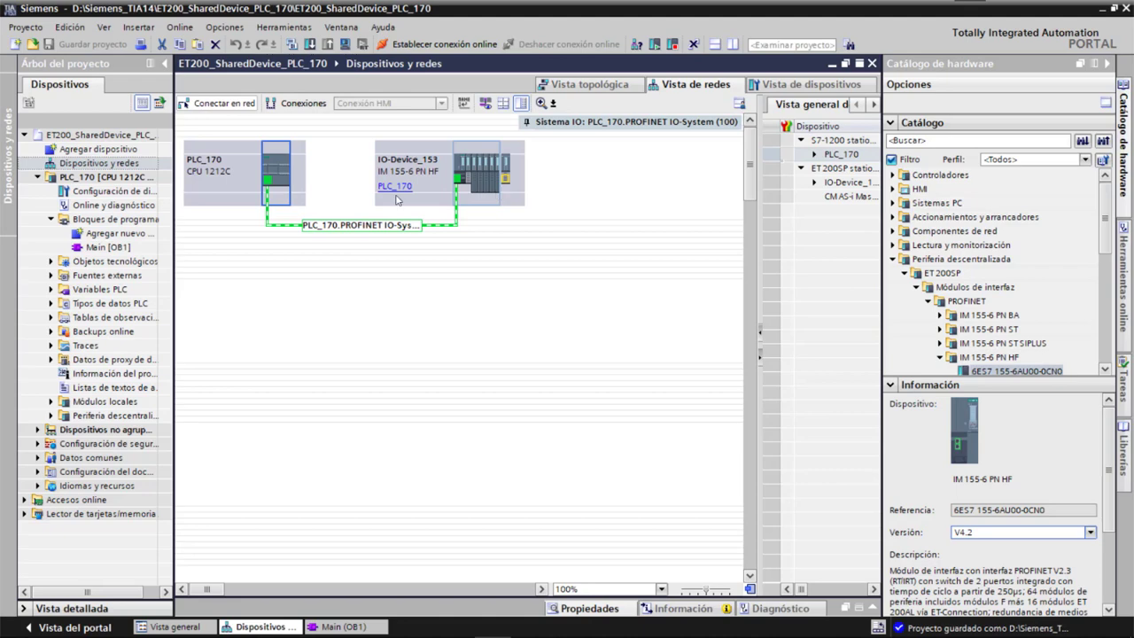
{"action": "left_click", "coordinate": [220, 160]}
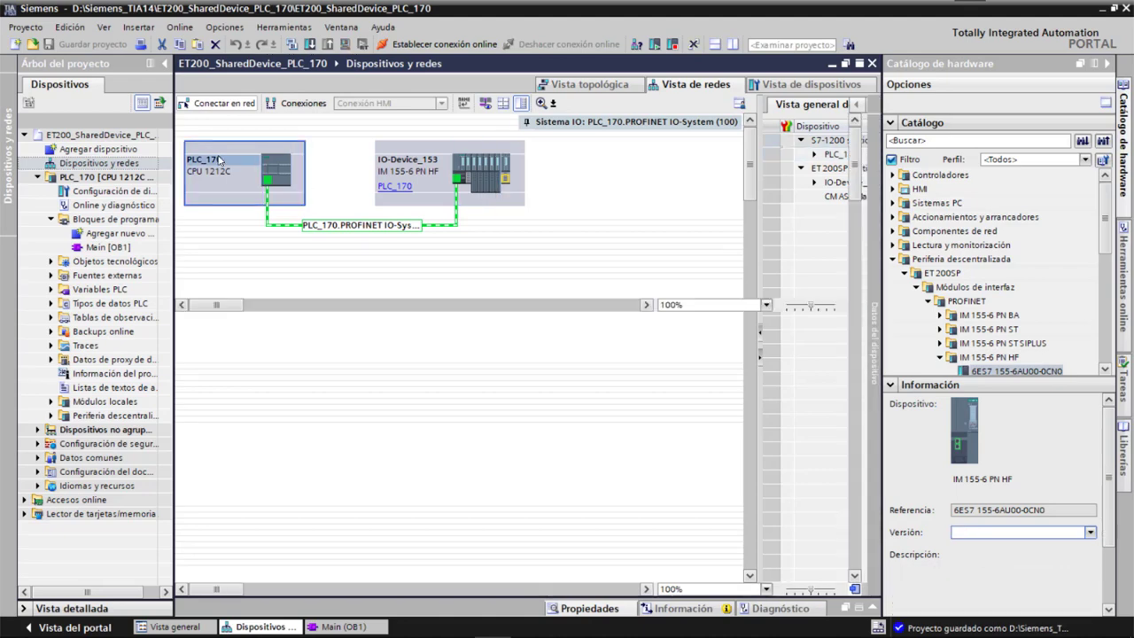
{"action": "double_click", "coordinate": [290, 175]}
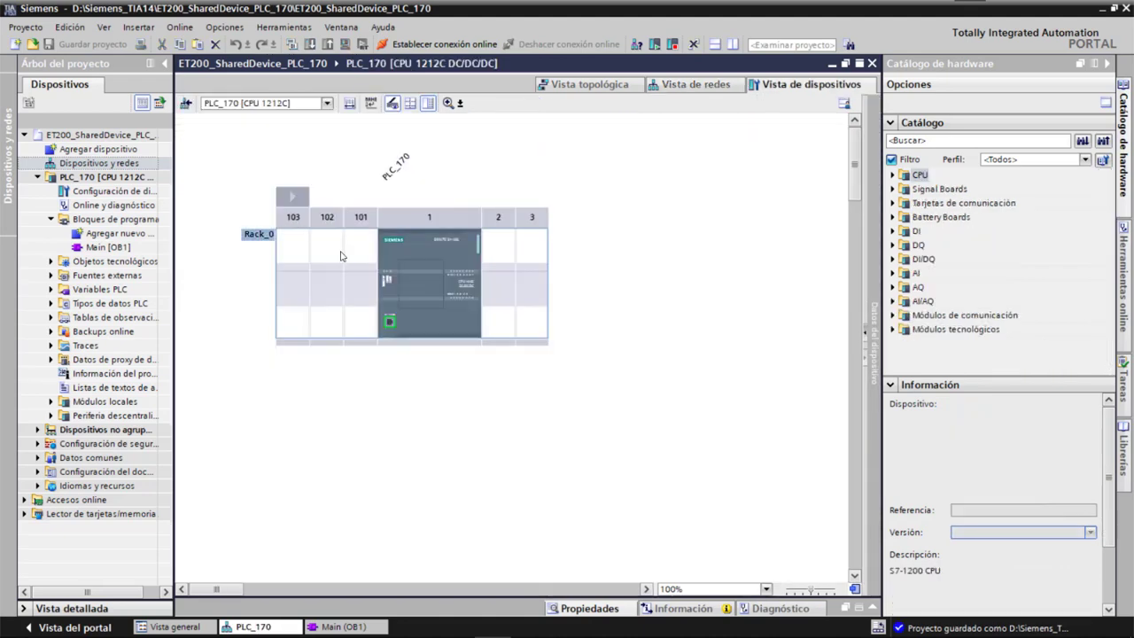
{"action": "left_click", "coordinate": [399, 165]}
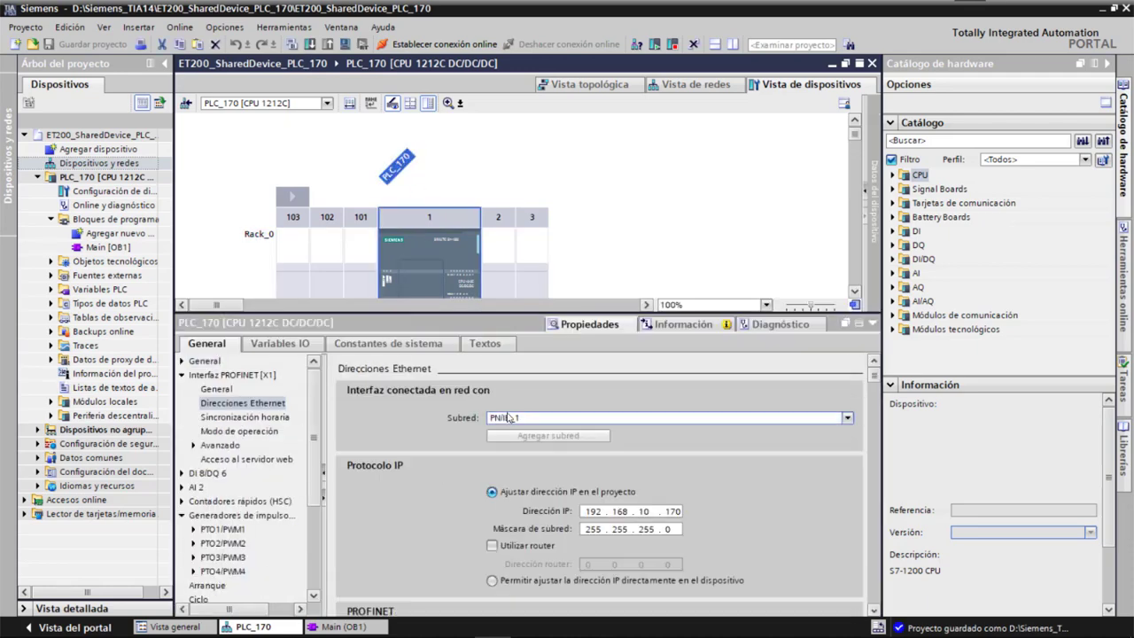
{"action": "left_click", "coordinate": [677, 514]}
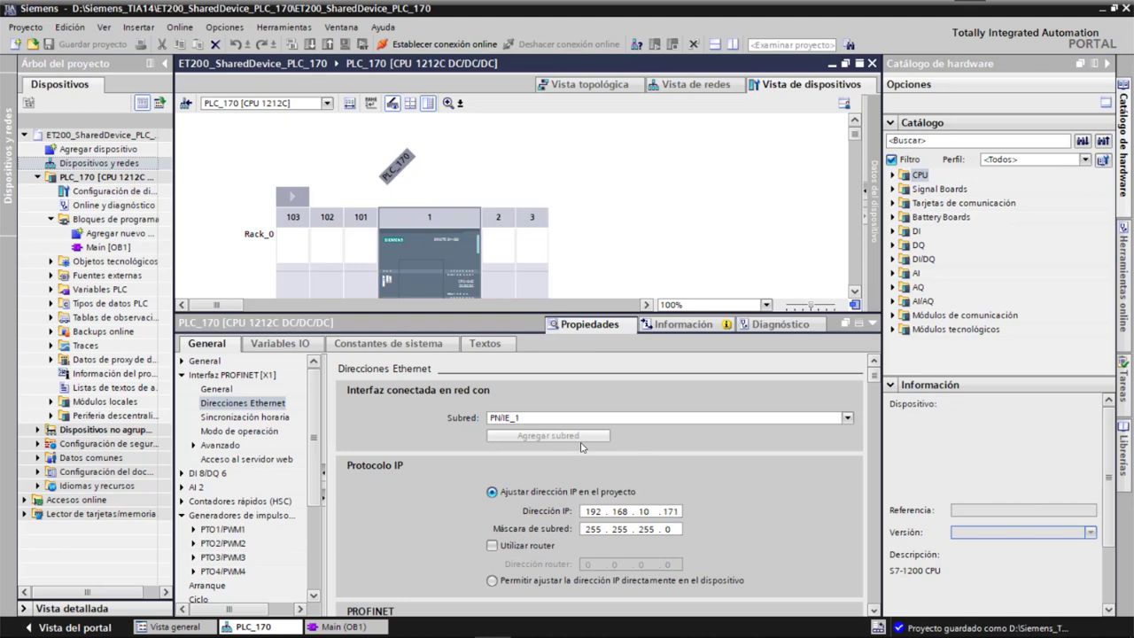
Step: Rename the CPU as PLC_171 in its general properties and collapse the properties area
{"action": "left_click", "coordinate": [410, 157]}
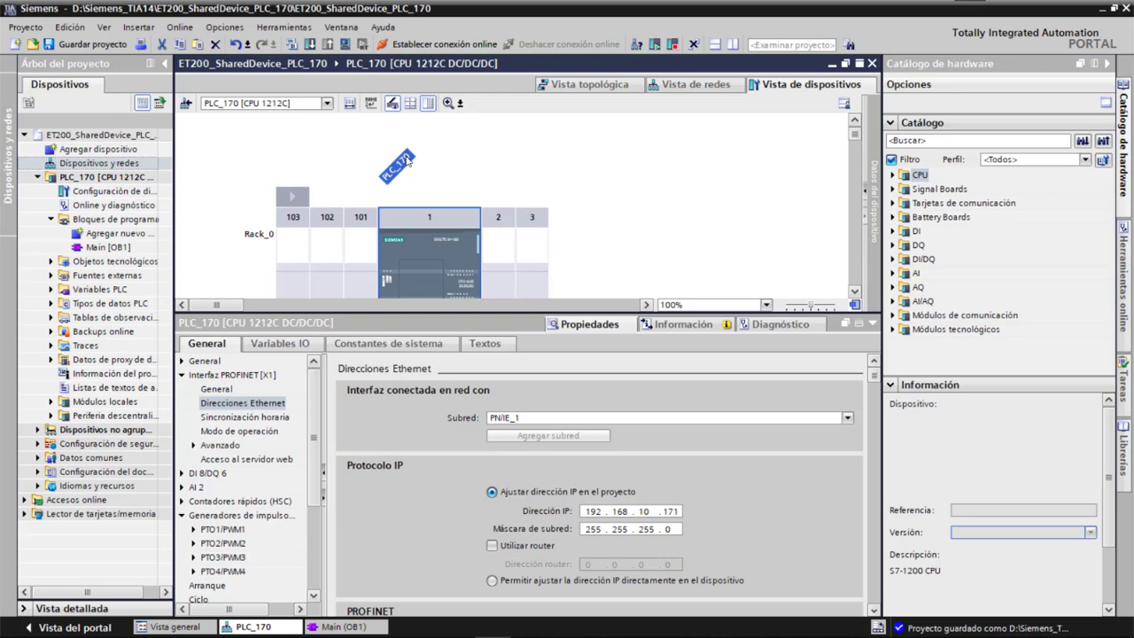
{"action": "left_click", "coordinate": [204, 362]}
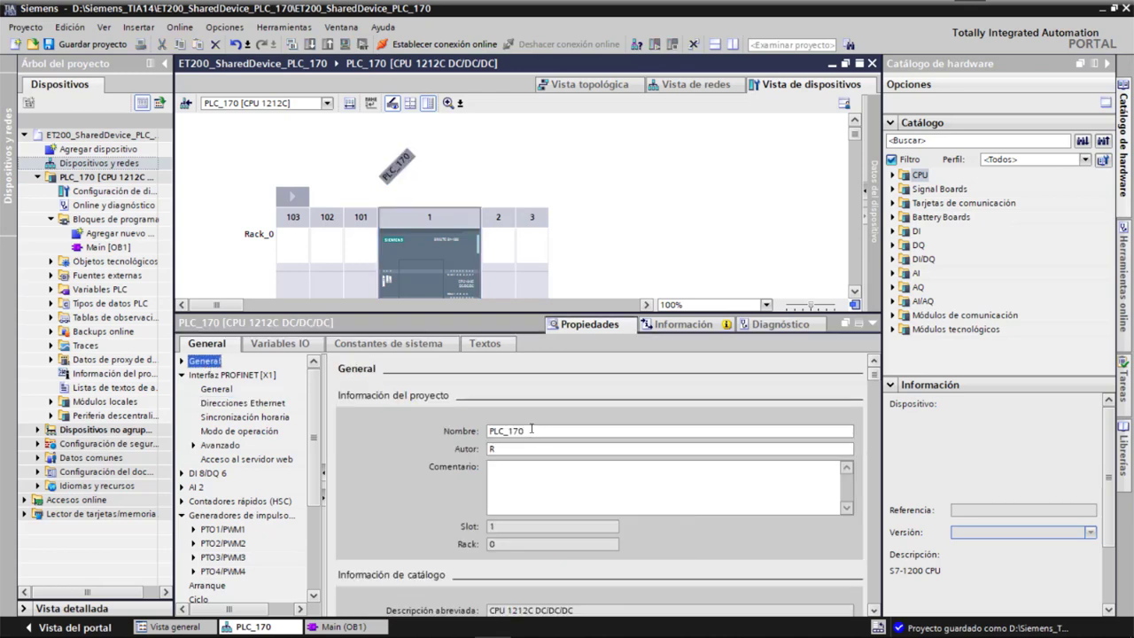
{"action": "left_click", "coordinate": [531, 429]}
{"action": "key", "text": "BackSpace"}
{"action": "left_click", "coordinate": [639, 245]}
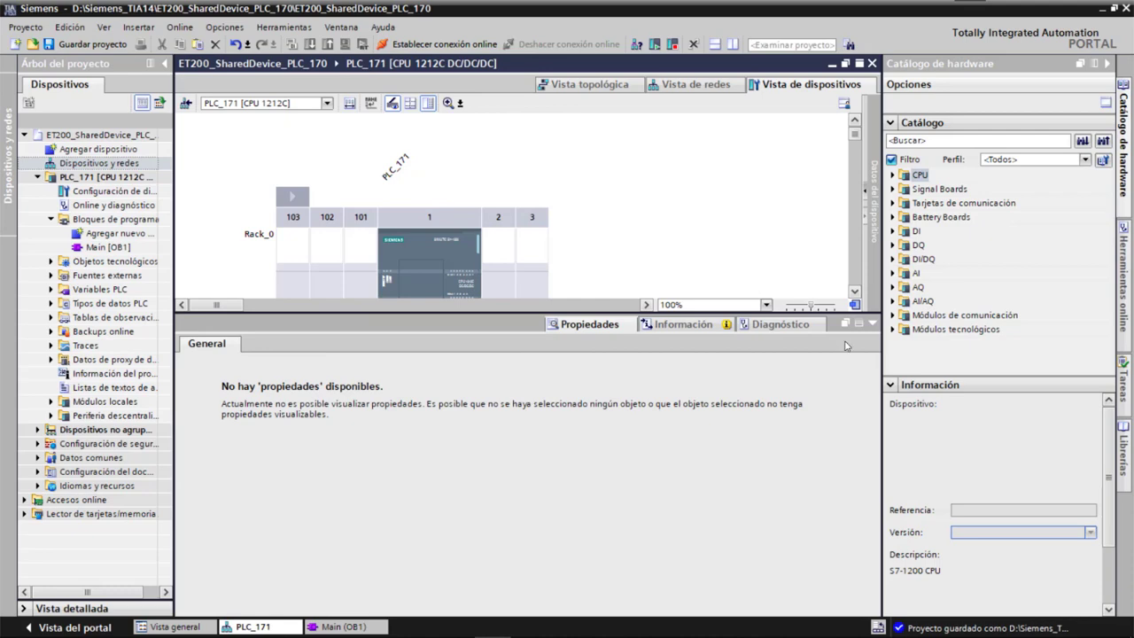
{"action": "left_click", "coordinate": [872, 326]}
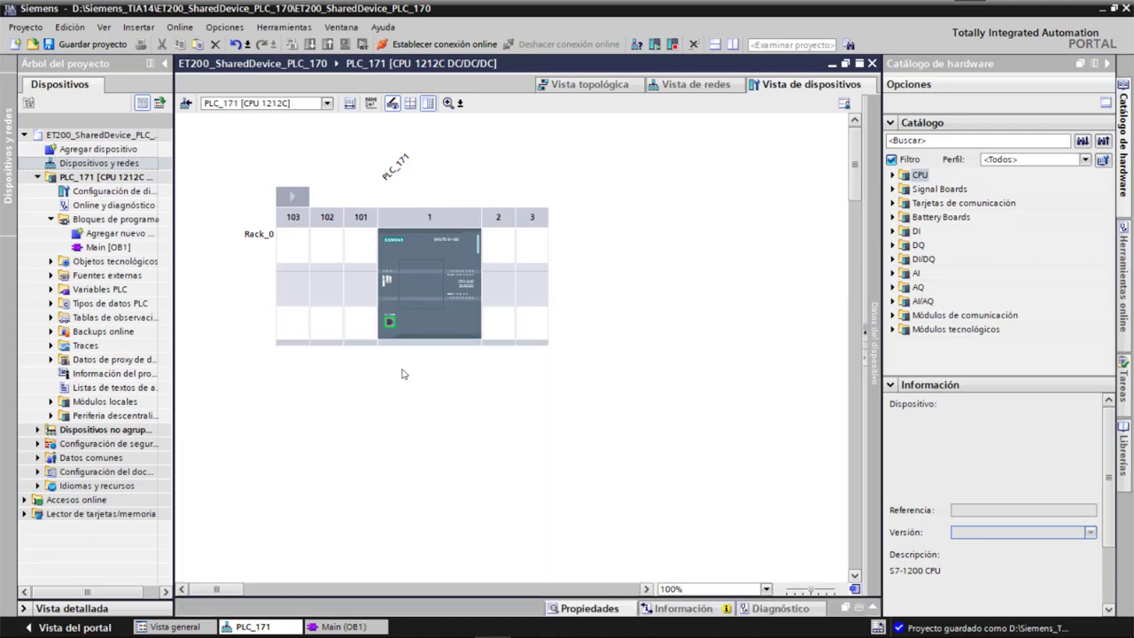
Step: Open IO-Device_153 from the network view and set the Shared Device access of its interface module to none (—)
{"action": "double_click", "coordinate": [65, 165]}
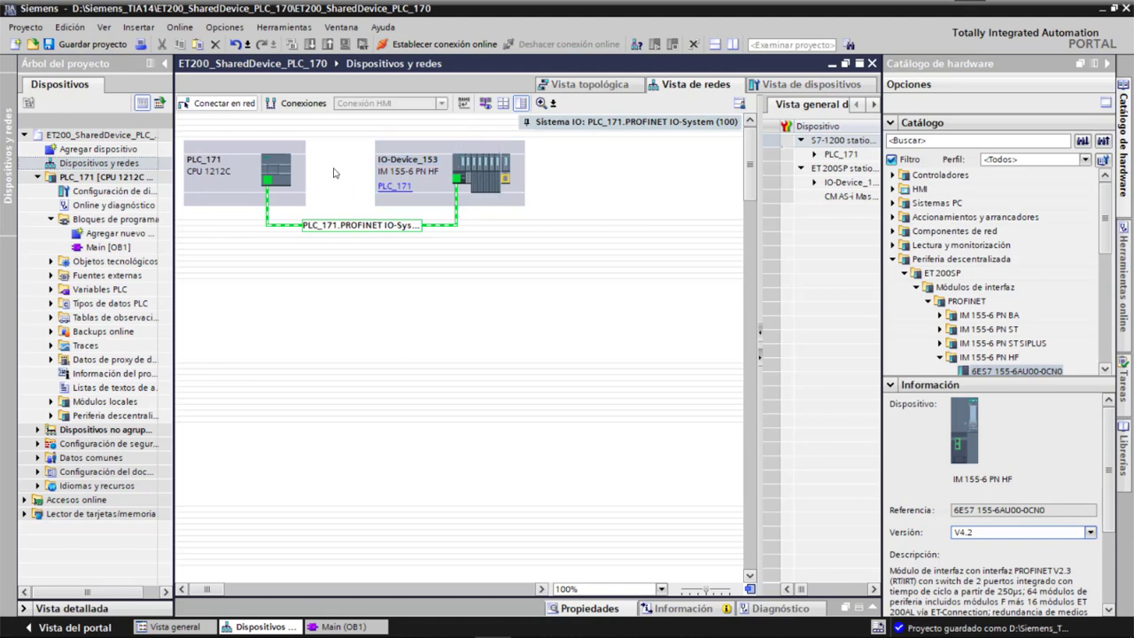
{"action": "left_click", "coordinate": [464, 172]}
{"action": "double_click", "coordinate": [464, 172]}
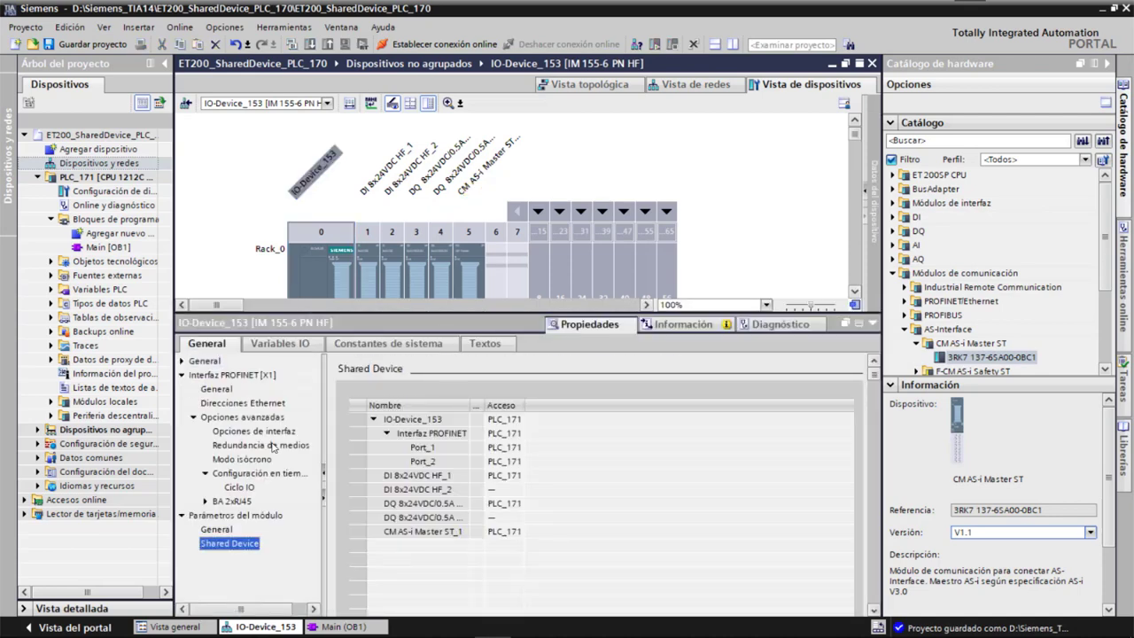
{"action": "left_click", "coordinate": [513, 418]}
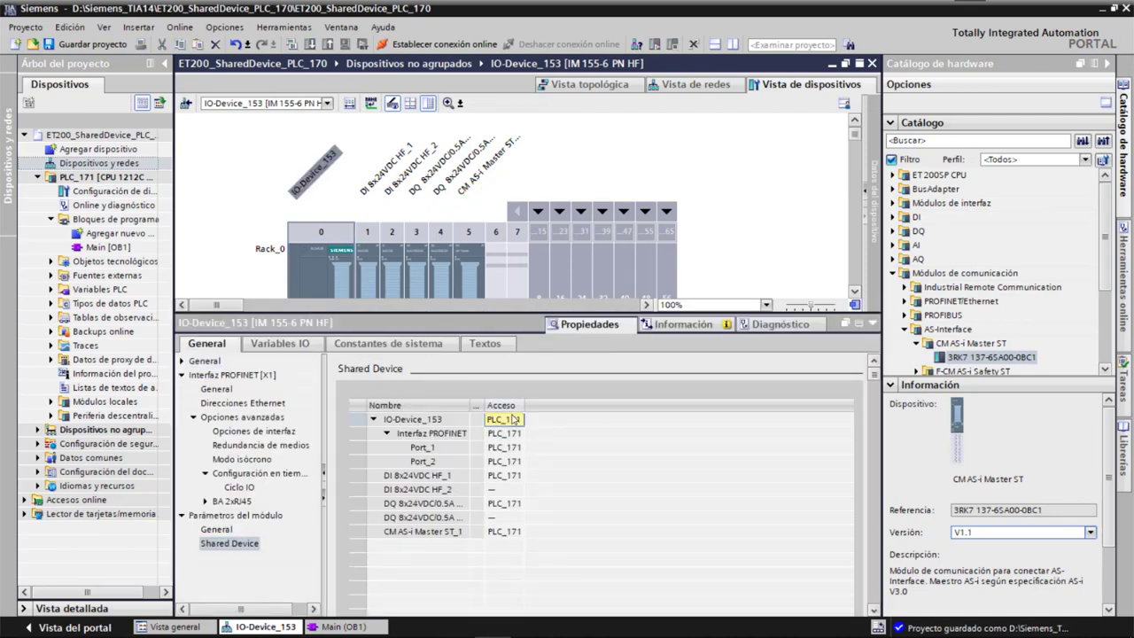
{"action": "left_click", "coordinate": [517, 421]}
{"action": "left_click", "coordinate": [517, 420]}
{"action": "left_click", "coordinate": [517, 421]}
{"action": "left_click", "coordinate": [517, 422]}
{"action": "left_click", "coordinate": [512, 447]}
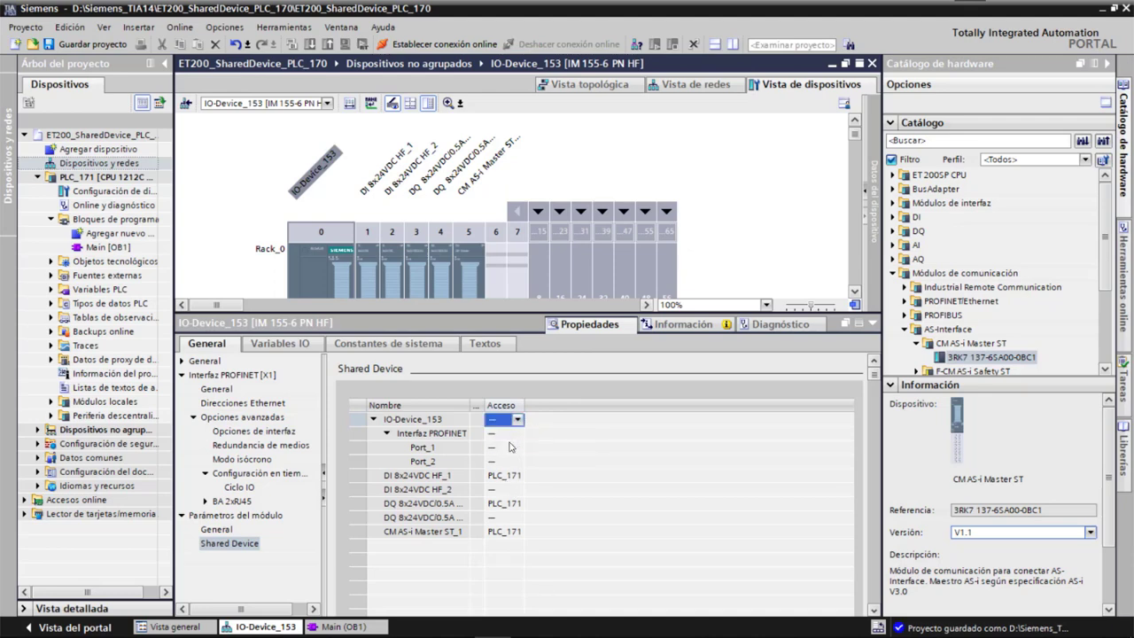
Step: Set the Shared Device access of DI 8x24VDC HF_1 to none (—) and of DI 8x24VDC HF_2 to PLC_171
{"action": "left_click", "coordinate": [509, 479]}
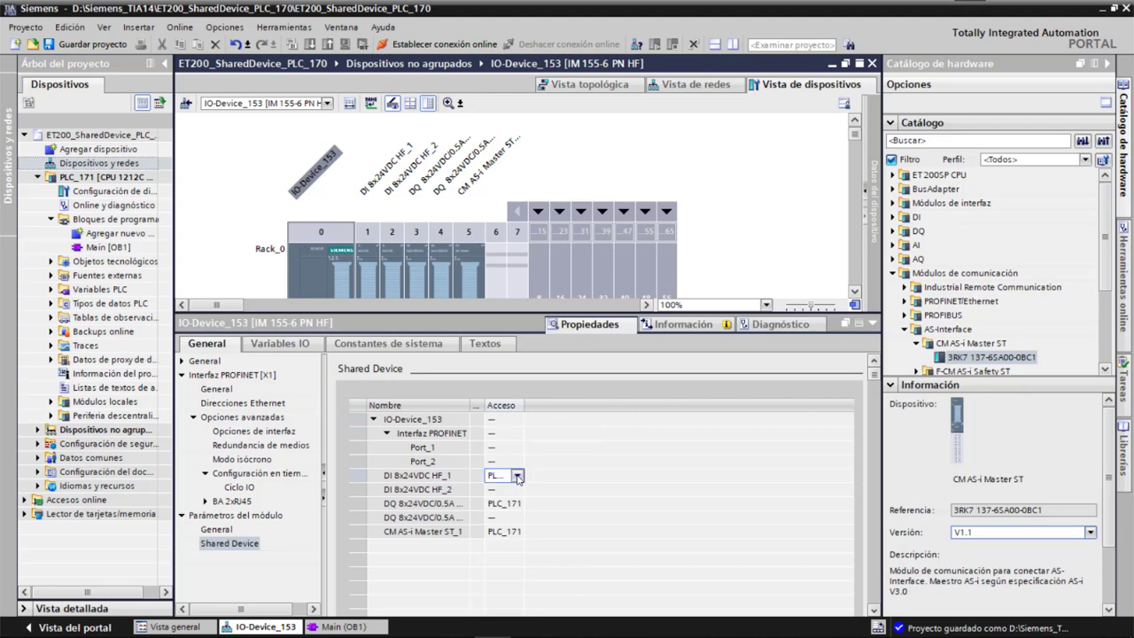
{"action": "left_click", "coordinate": [518, 477]}
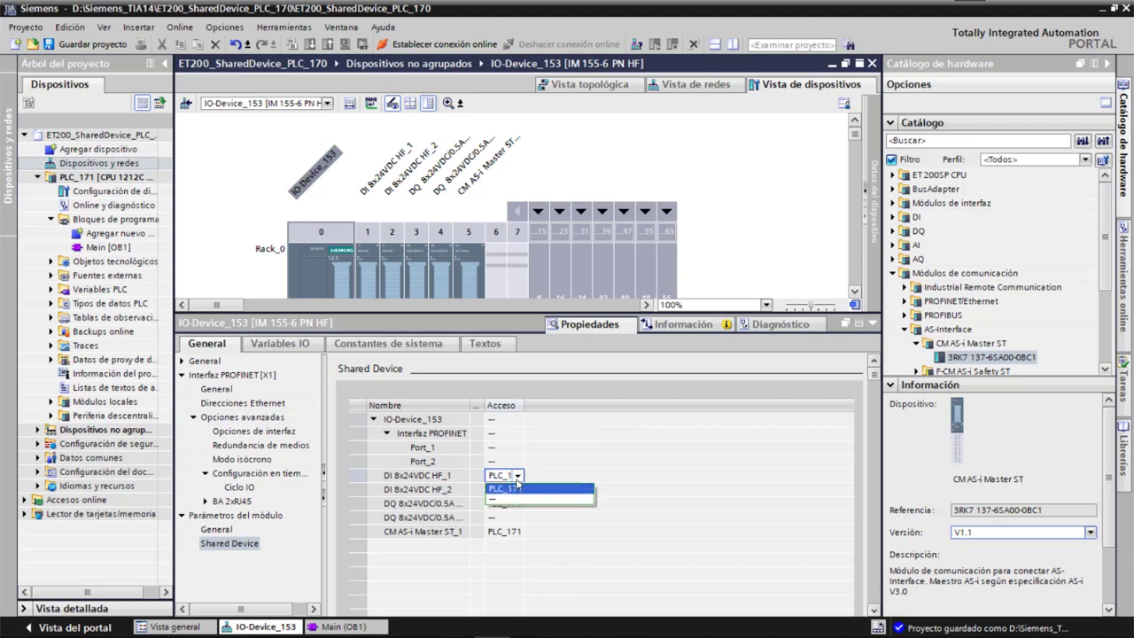
{"action": "left_click", "coordinate": [511, 502]}
{"action": "left_click", "coordinate": [512, 489]}
{"action": "left_click", "coordinate": [517, 492]}
{"action": "left_click", "coordinate": [511, 502]}
{"action": "left_click", "coordinate": [517, 491]}
{"action": "left_click", "coordinate": [511, 502]}
Step: Set the Shared Device access of the first DQ 8x24VDC/0.5A module to none (—) and of the second to PLC_171
{"action": "left_click", "coordinate": [517, 503]}
{"action": "left_click", "coordinate": [518, 503]}
{"action": "left_click", "coordinate": [513, 531]}
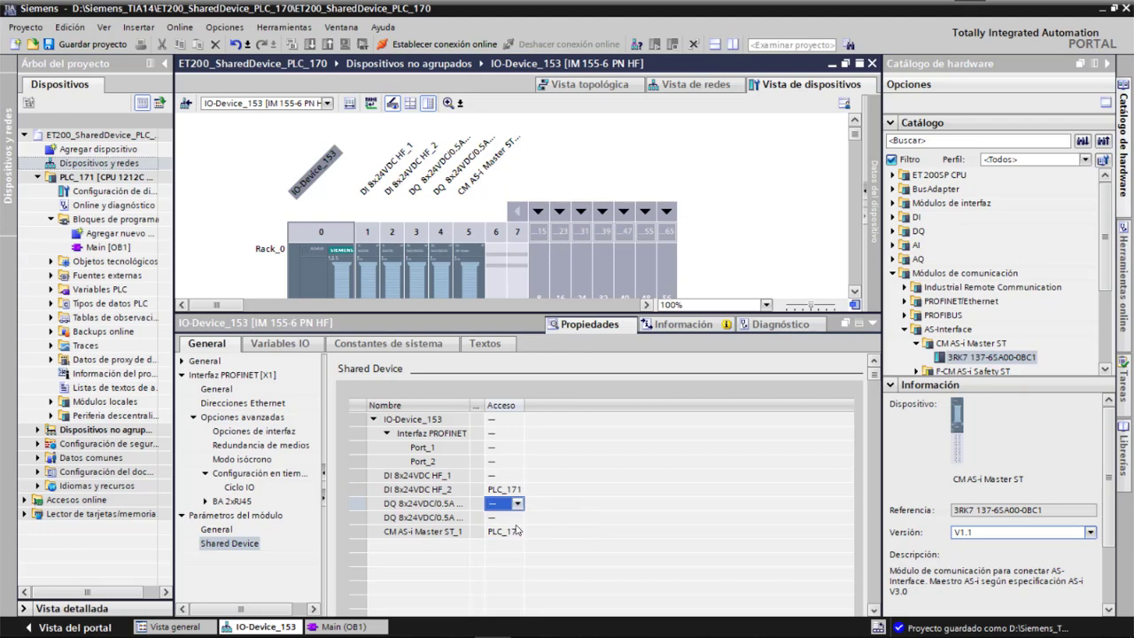
{"action": "left_click", "coordinate": [514, 518]}
{"action": "left_click", "coordinate": [517, 517]}
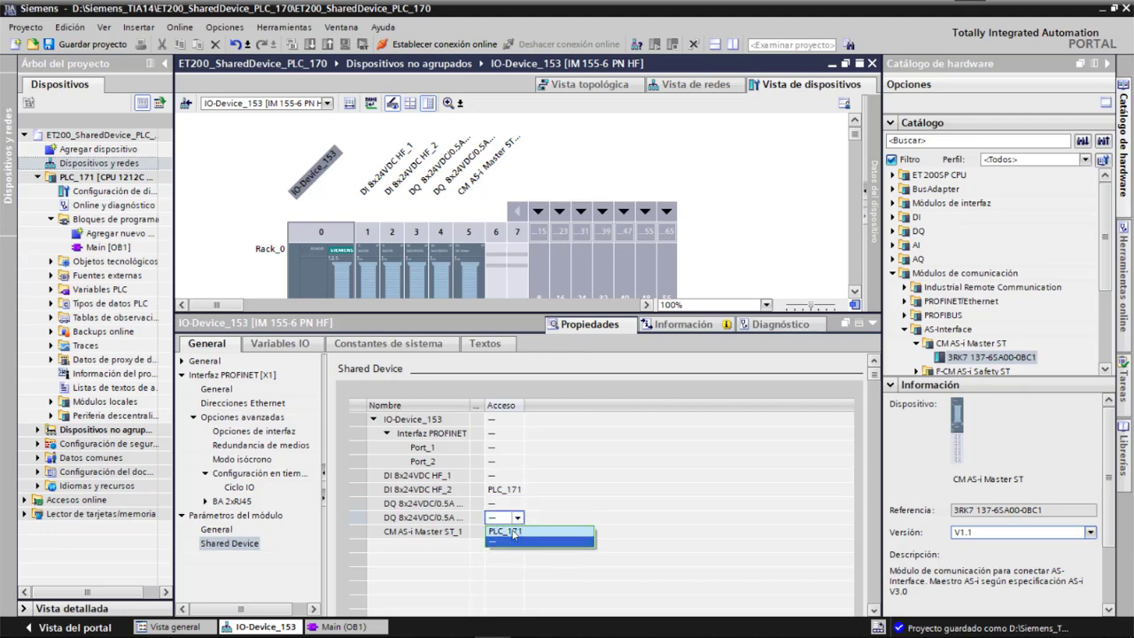
{"action": "left_click", "coordinate": [514, 532]}
Step: Set the Shared Device access of CM AS-i Master ST_1 to none (—)
{"action": "left_click", "coordinate": [514, 532]}
{"action": "left_click", "coordinate": [517, 532]}
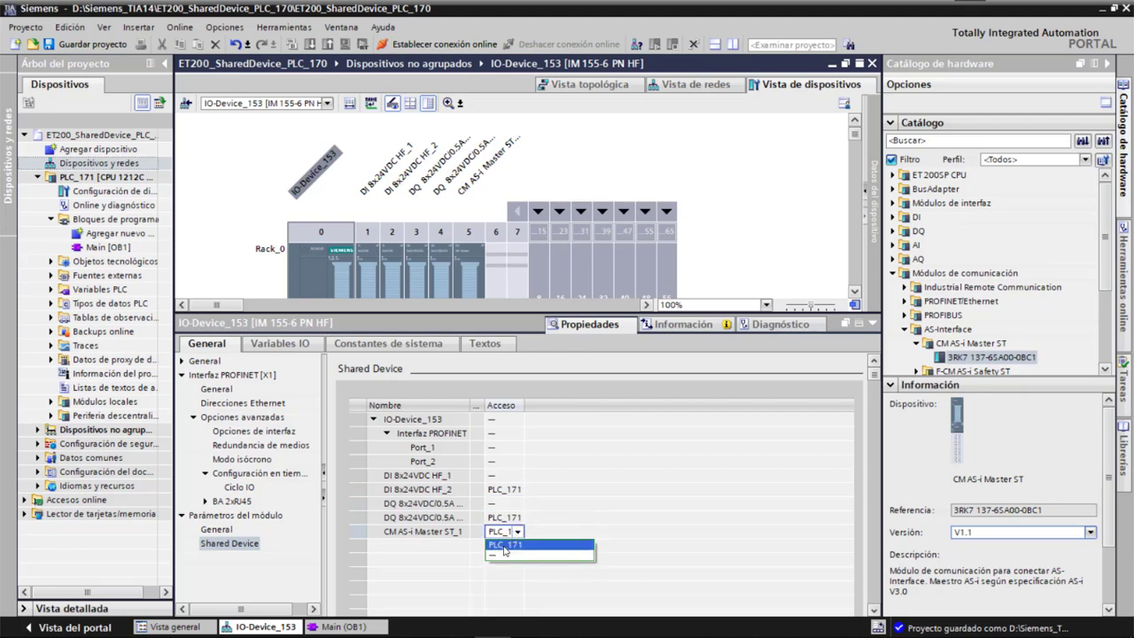
{"action": "left_click", "coordinate": [504, 553]}
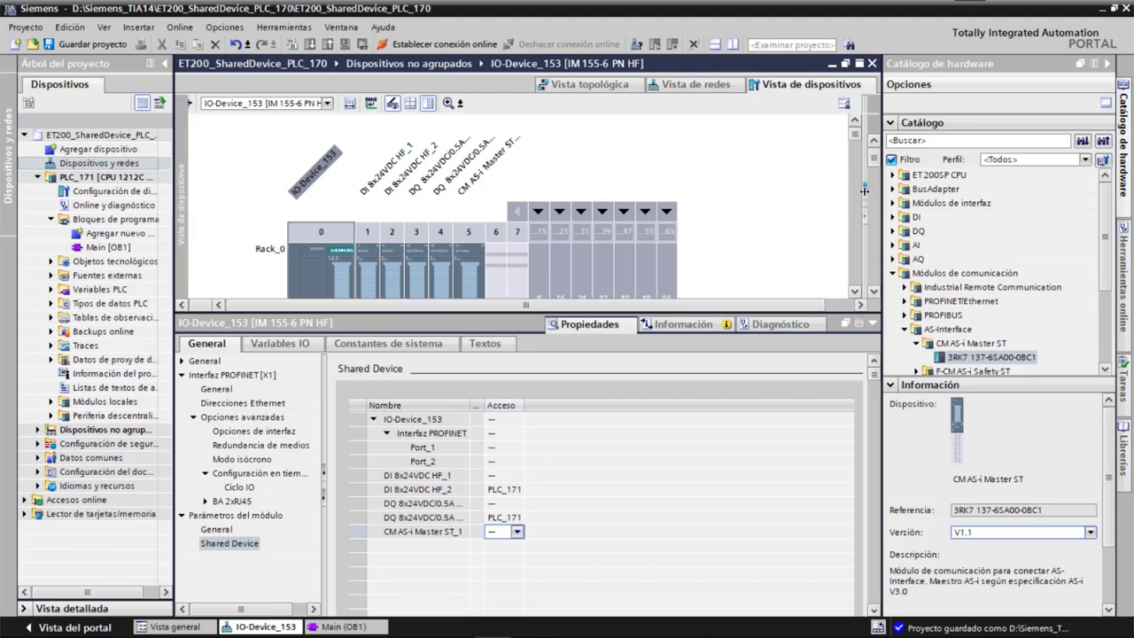
Step: Check in the device overview of IO-Device_153 the slots and I/O addresses of DI 8x24VDC HF_2 and DQ 8x24VDC/0.5A HF_2
{"action": "left_click", "coordinate": [865, 189]}
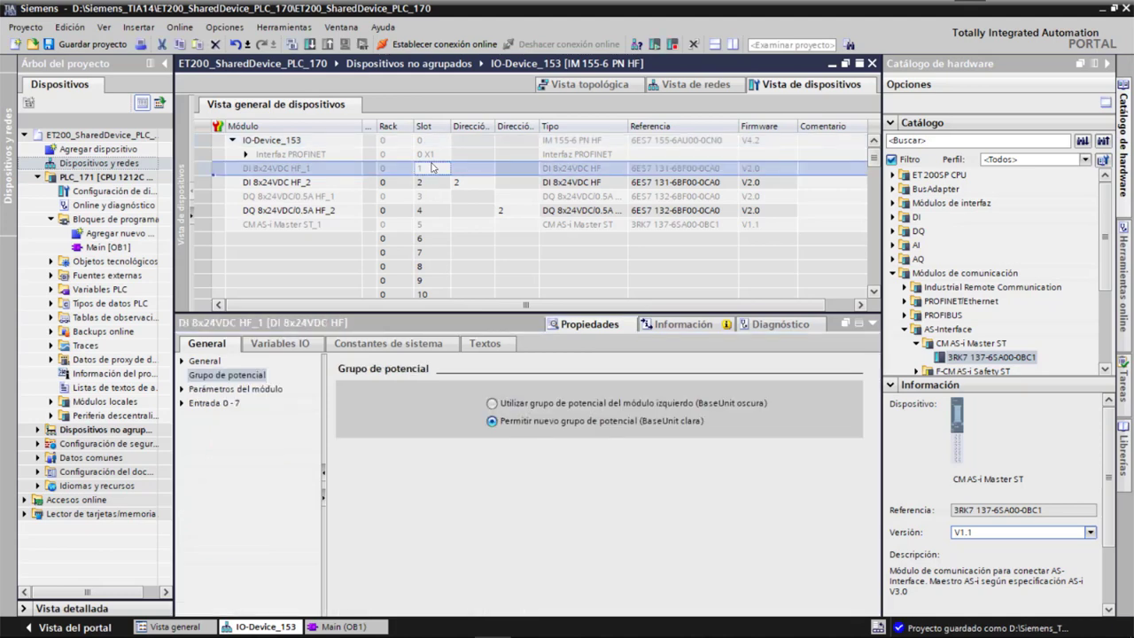
{"action": "left_click", "coordinate": [457, 182]}
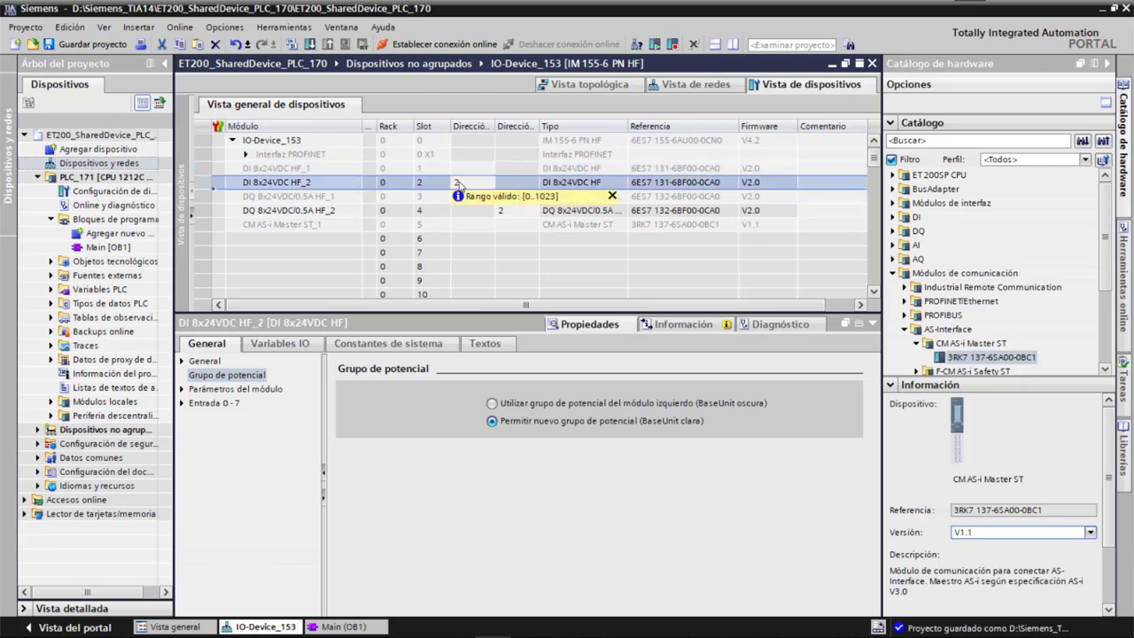
{"action": "left_click", "coordinate": [428, 183]}
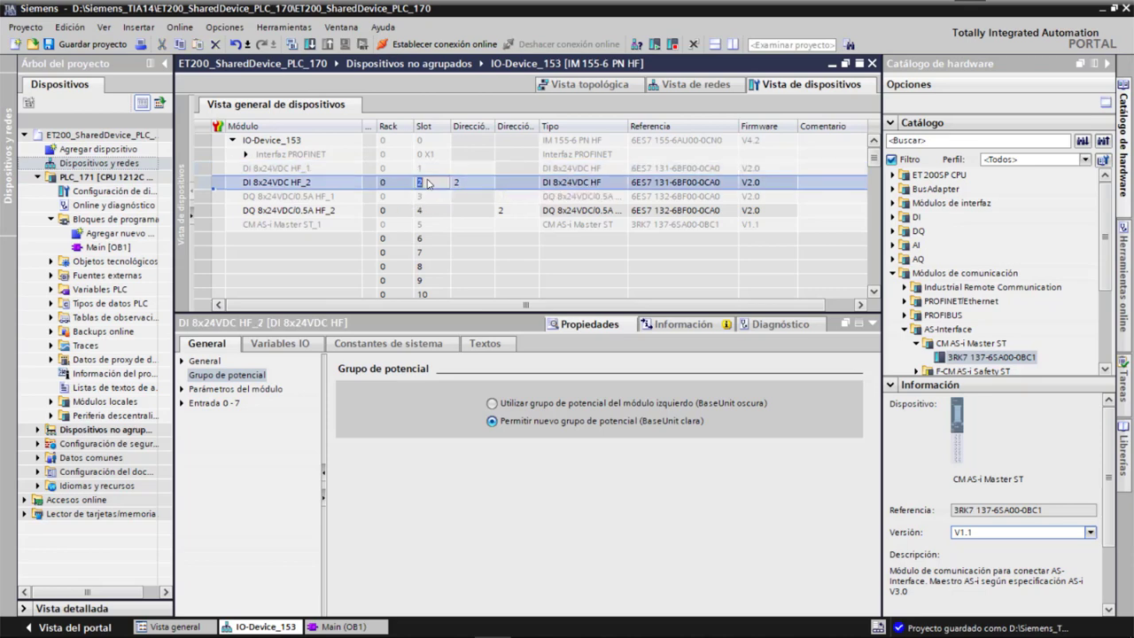
{"action": "left_click", "coordinate": [500, 212]}
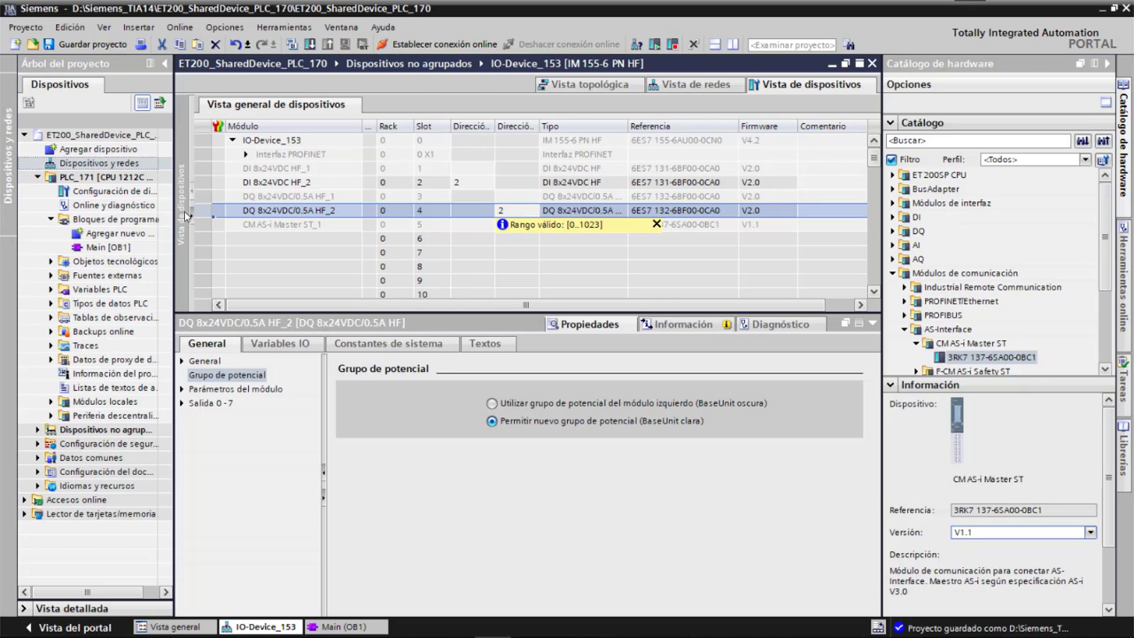
{"action": "left_click", "coordinate": [188, 215]}
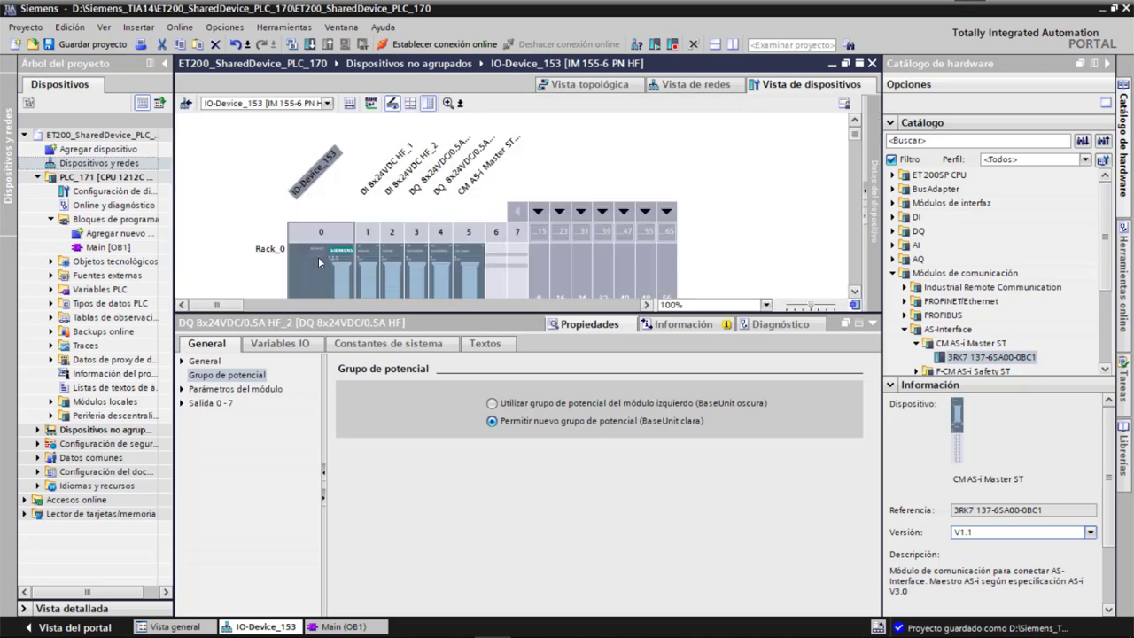
Step: Review the real-time settings of IO-Device_153's PROFINET interface, including the available Shared Device send clock times
{"action": "left_click", "coordinate": [319, 261]}
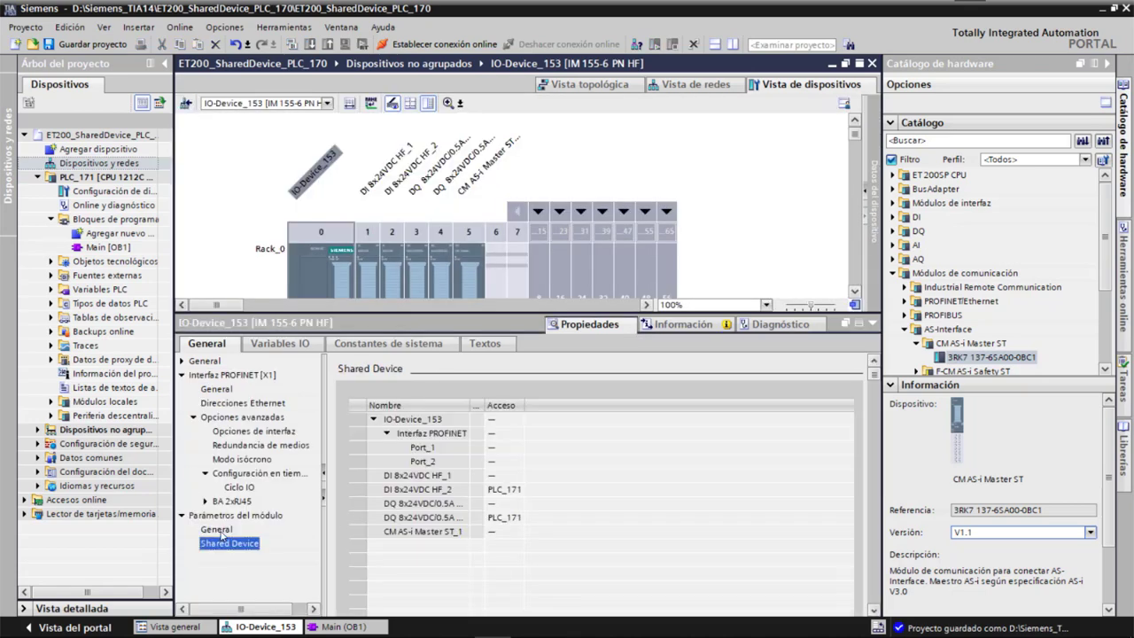
{"action": "left_click", "coordinate": [238, 475]}
{"action": "left_click", "coordinate": [237, 475]}
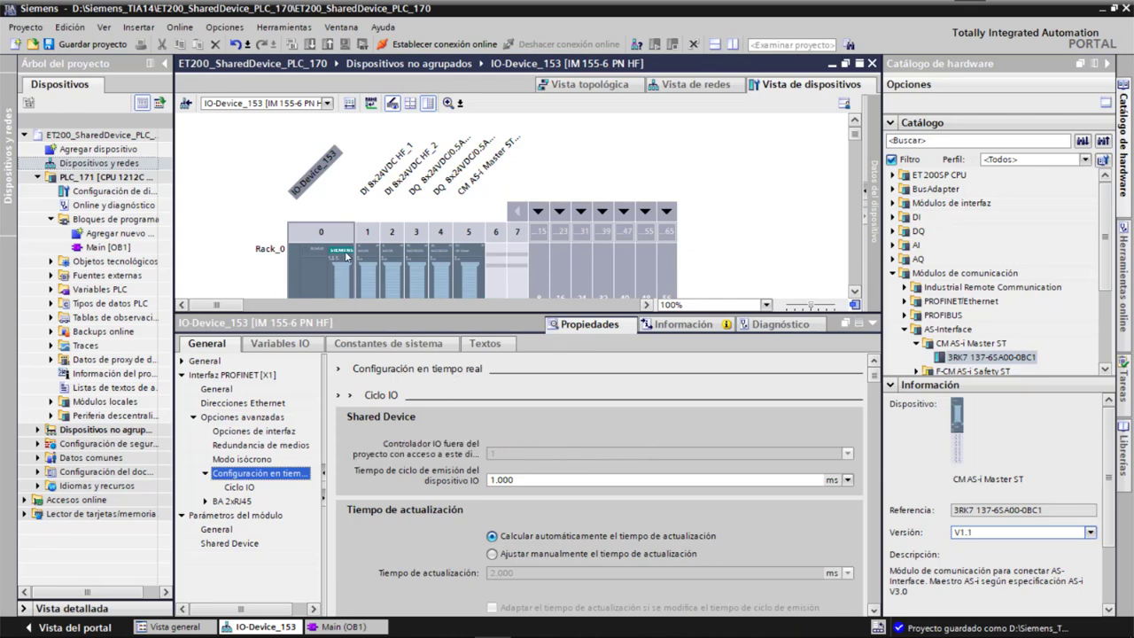
{"action": "left_click", "coordinate": [531, 481]}
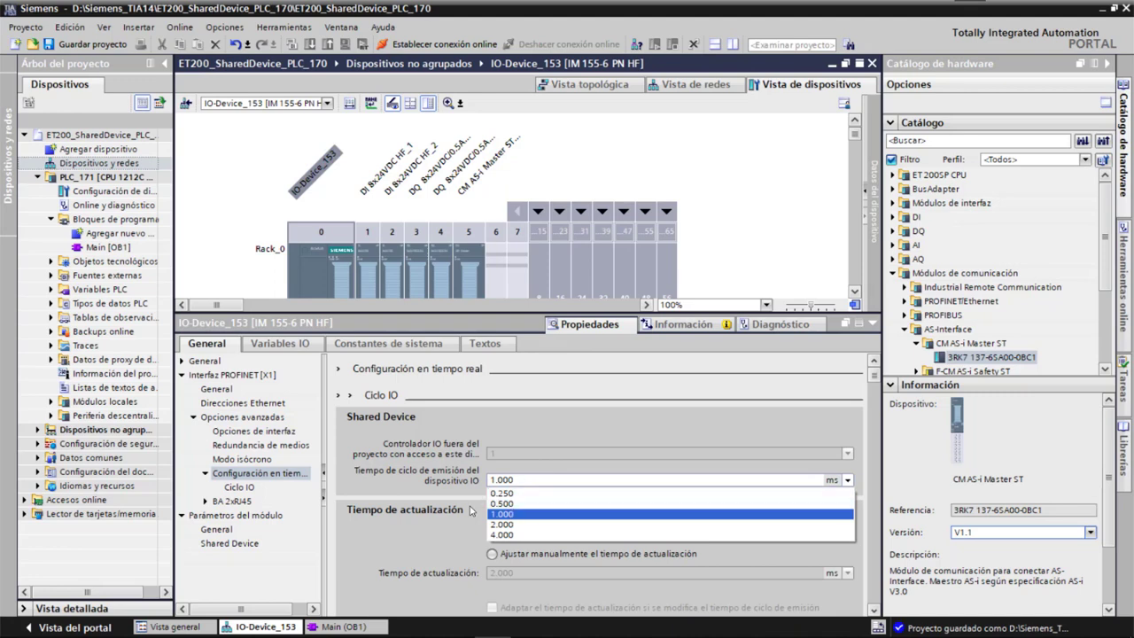
{"action": "left_click", "coordinate": [370, 486]}
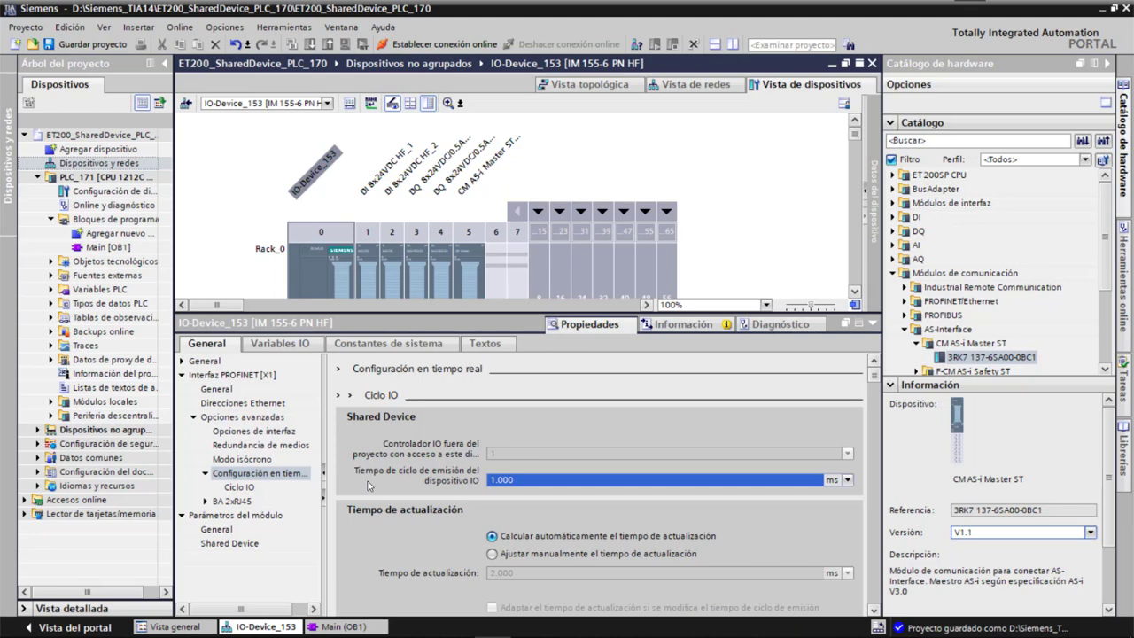
Step: In Main [OB1] of PLC_171, change the operand of the SET_BF coil in Segment 1 to %Q2.0
{"action": "left_click", "coordinate": [116, 248]}
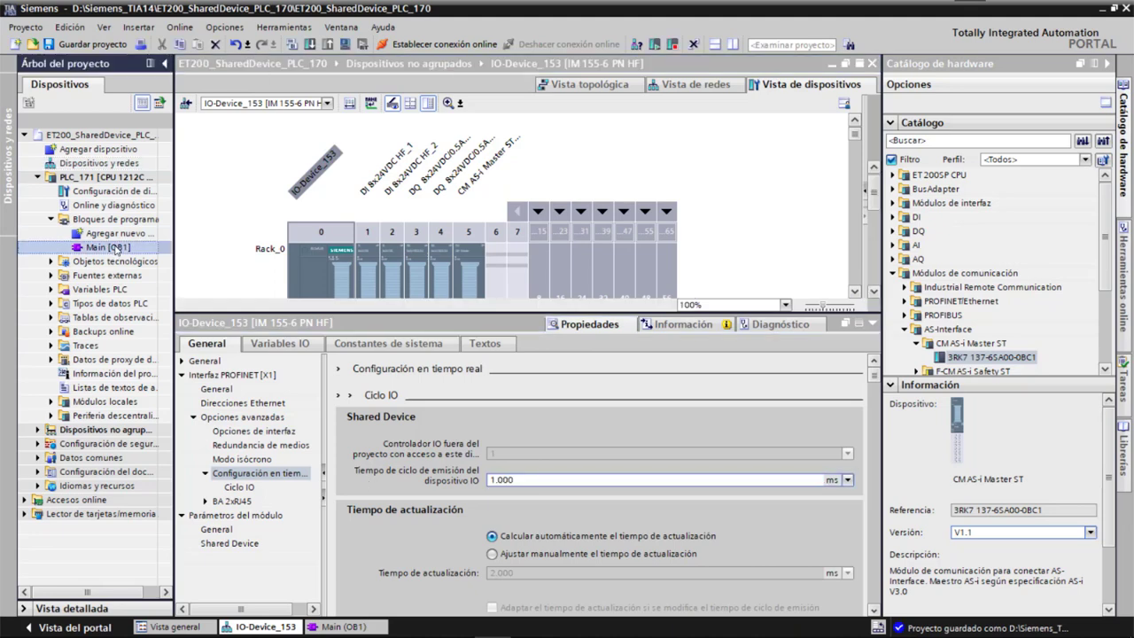
{"action": "double_click", "coordinate": [115, 248]}
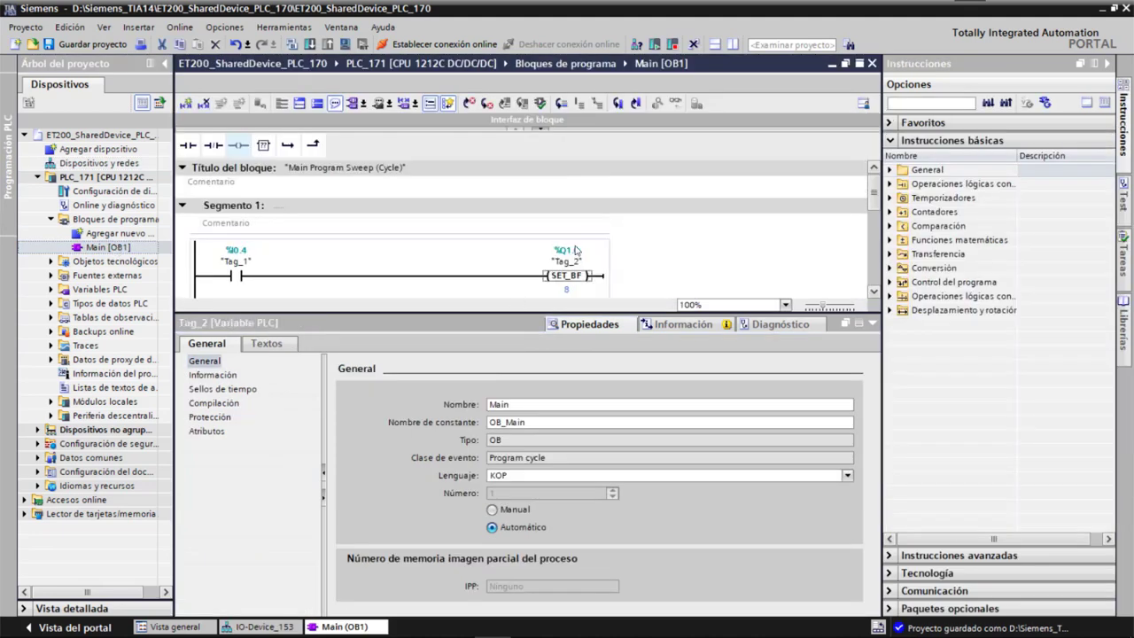
{"action": "left_click", "coordinate": [575, 252]}
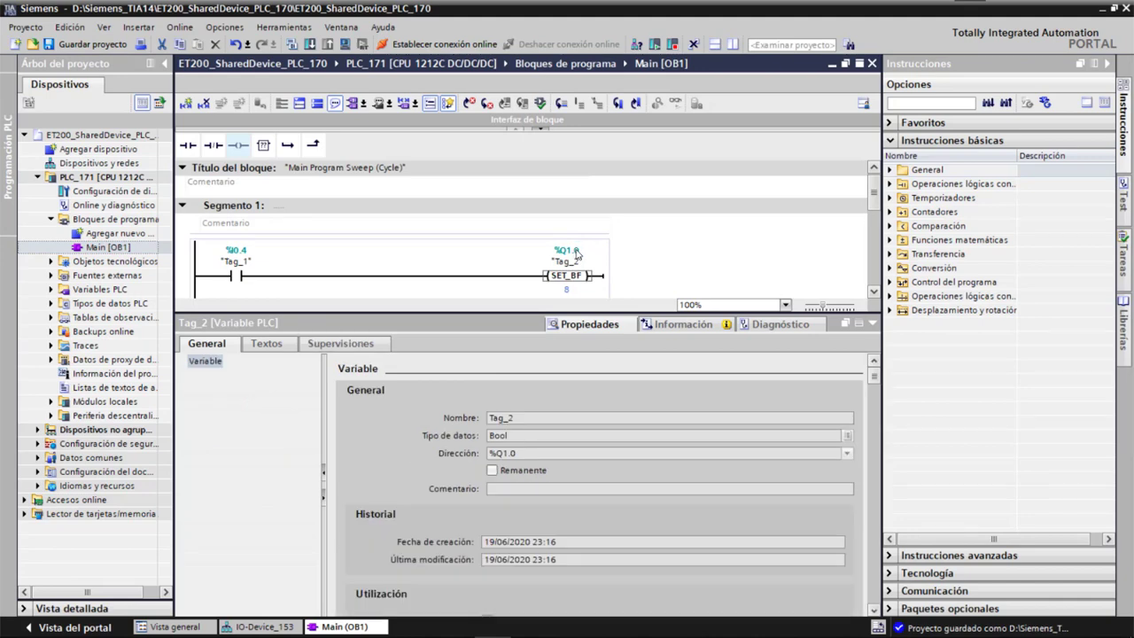
{"action": "left_click", "coordinate": [575, 261]}
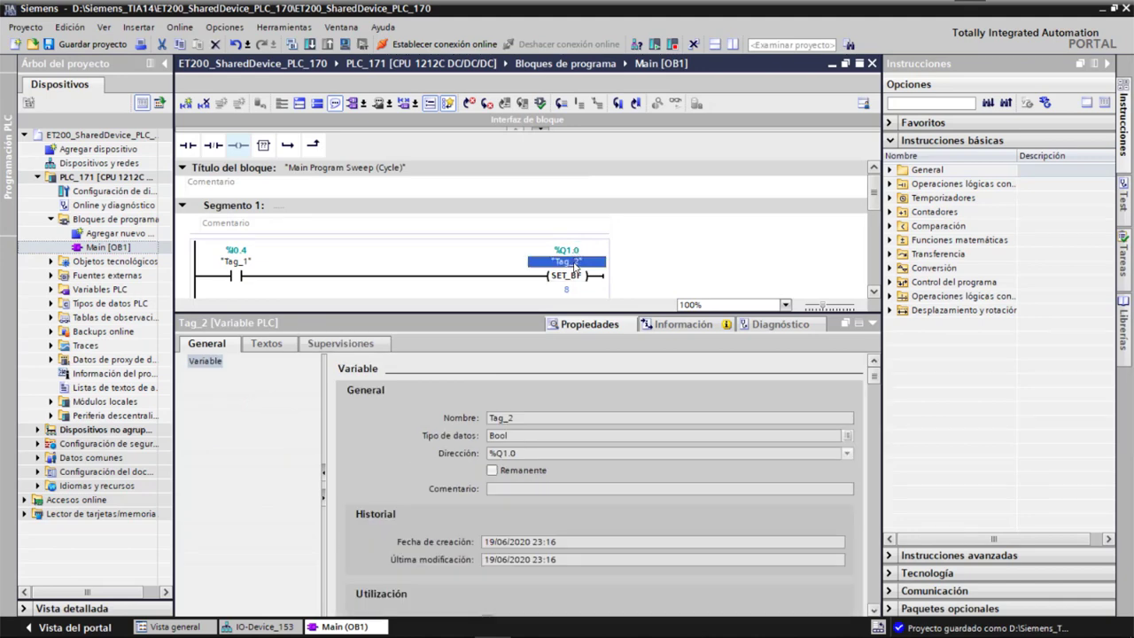
{"action": "key", "text": "Delete"}
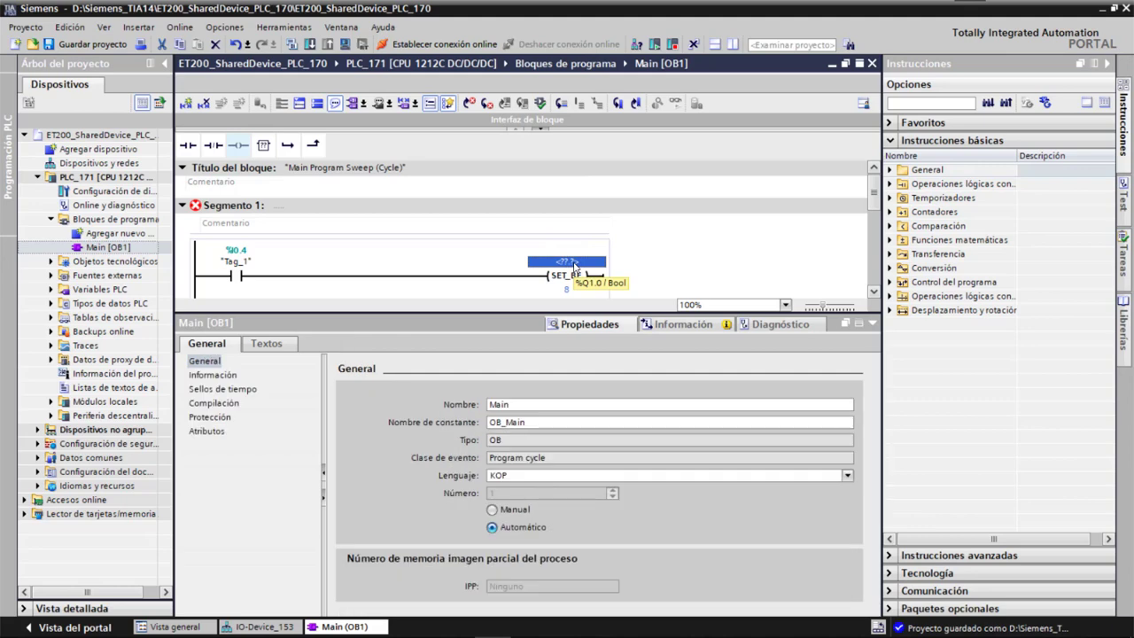
{"action": "type", "text": "q2."}
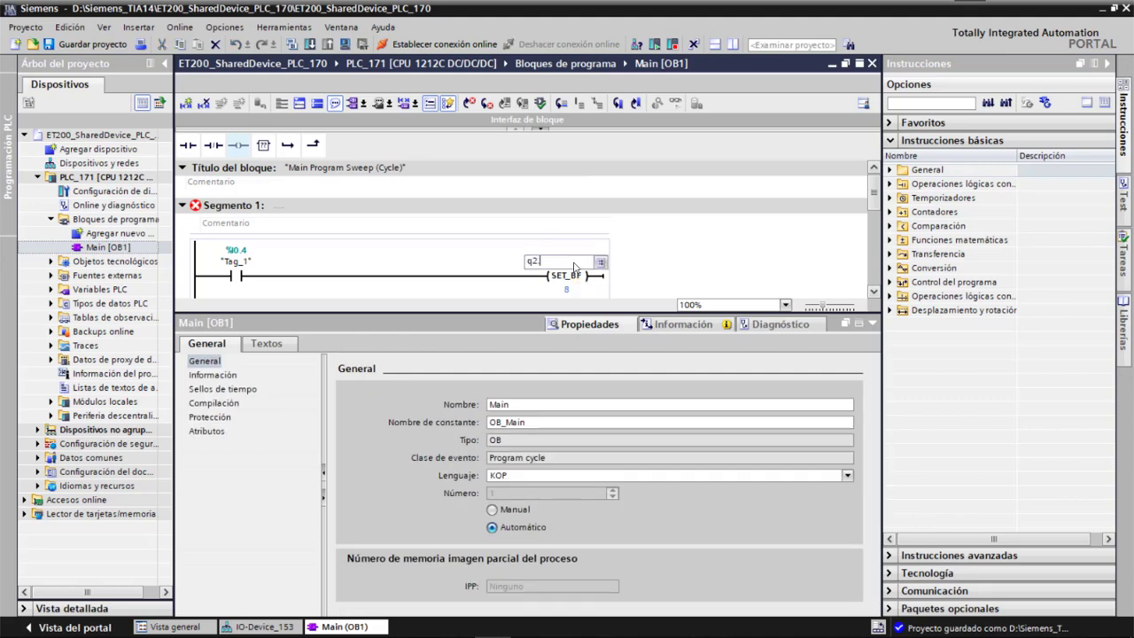
{"action": "type", "text": "0"}
{"action": "key", "text": "Return"}
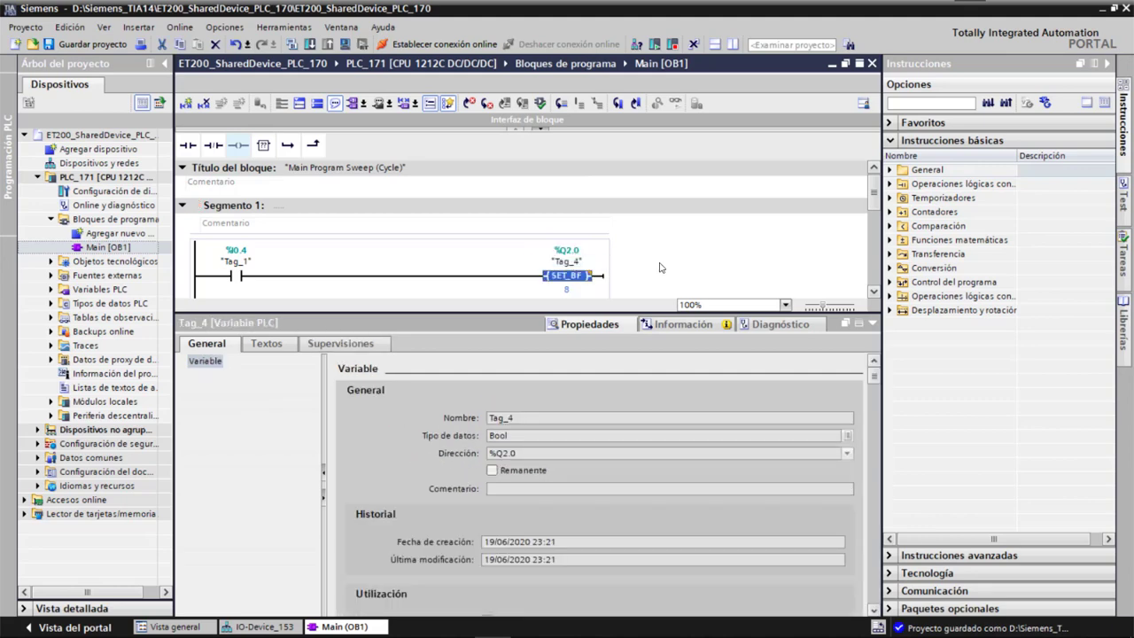
Step: Change the operand of the RESET_BF coil in Segment 2 to %Q2.0 and collapse the properties area
{"action": "scroll", "coordinate": [659, 267], "scroll_direction": "down", "scroll_amount": 3}
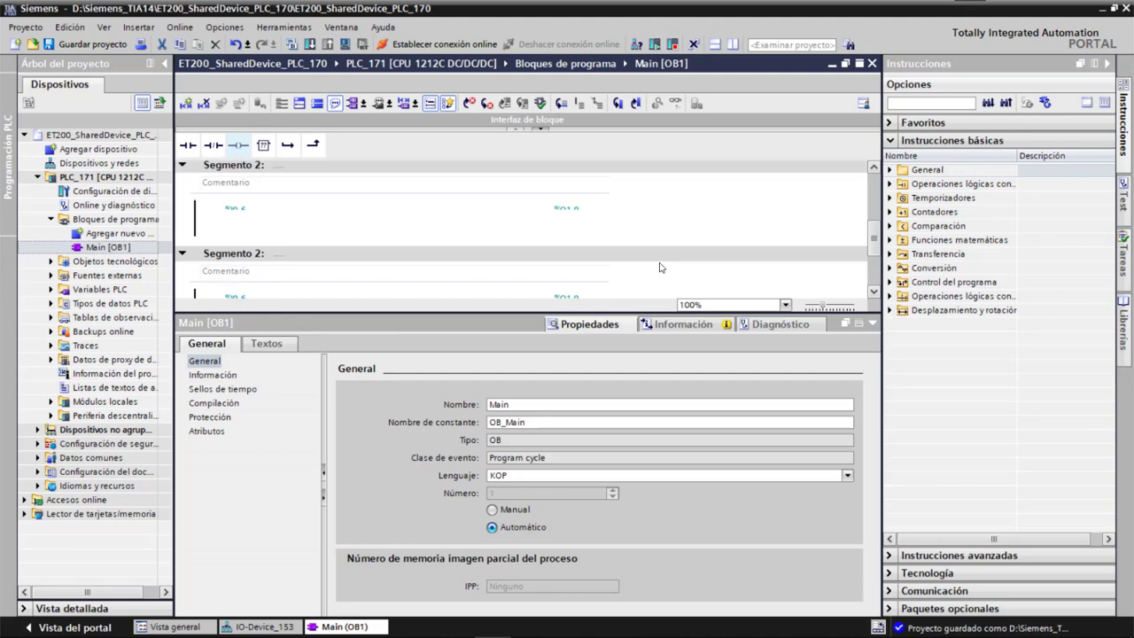
{"action": "left_click", "coordinate": [572, 213]}
{"action": "left_click", "coordinate": [567, 218]}
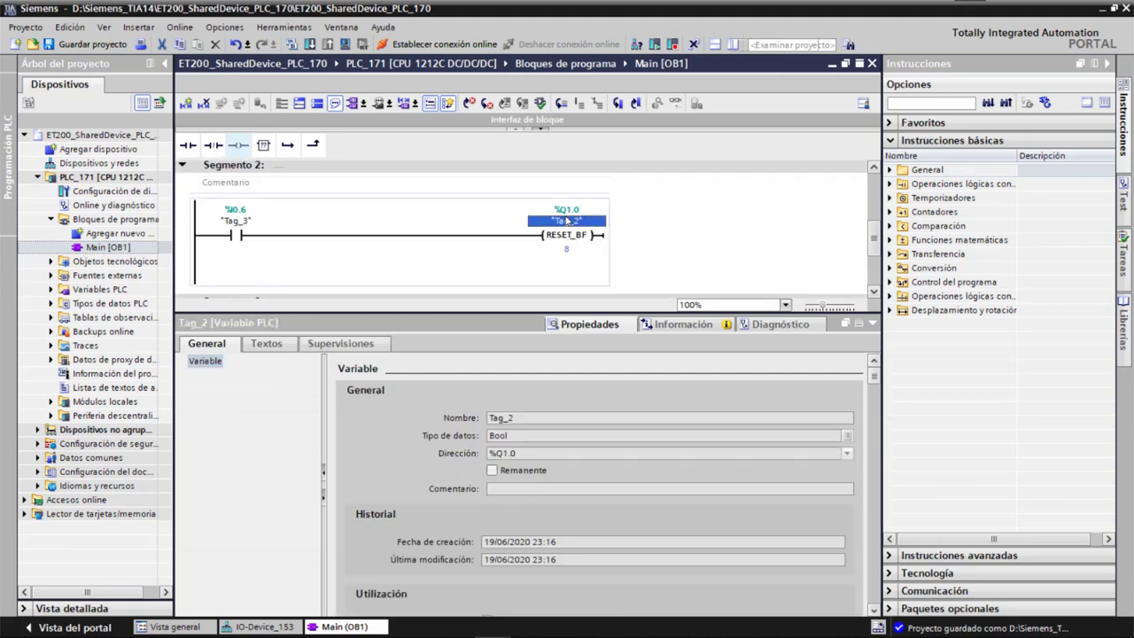
{"action": "key", "text": "Delete"}
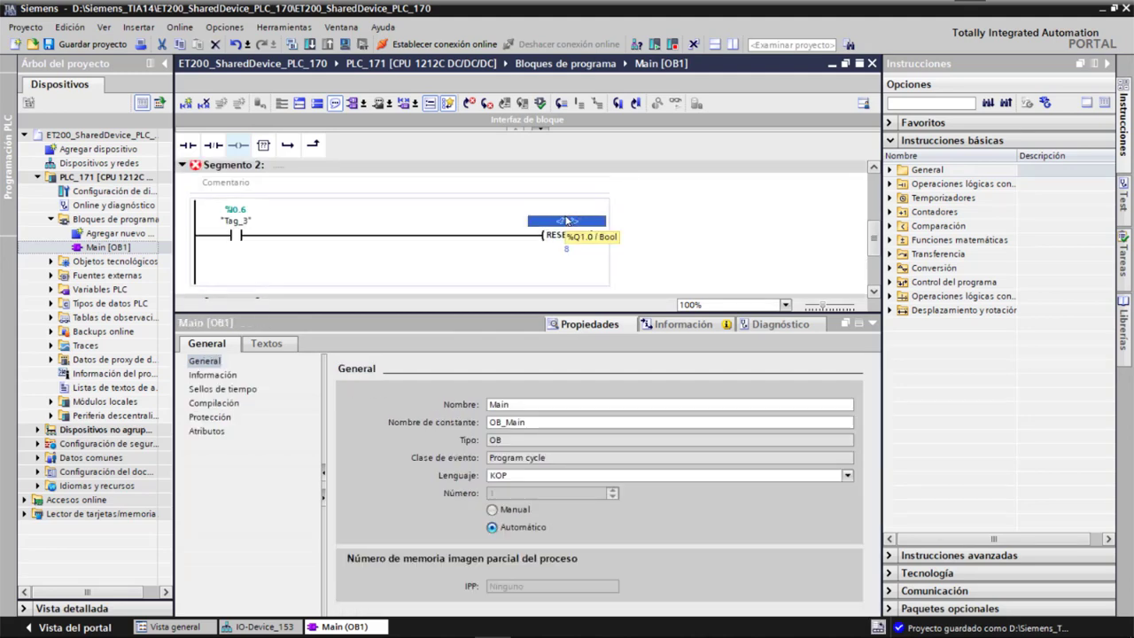
{"action": "type", "text": "%Q2.0"}
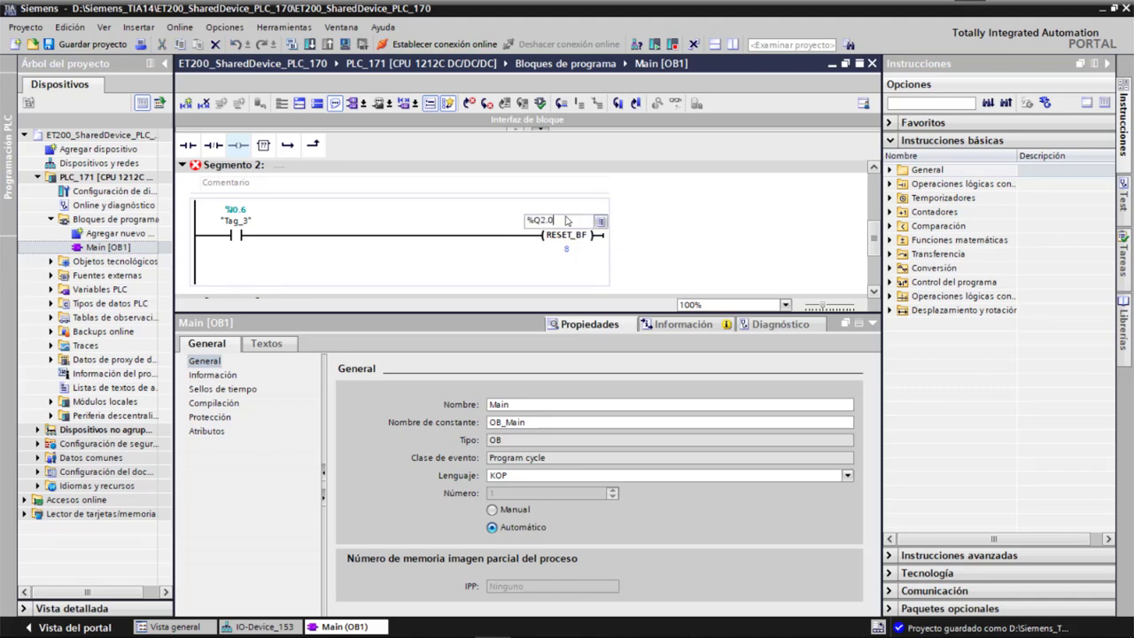
{"action": "key", "text": "Return"}
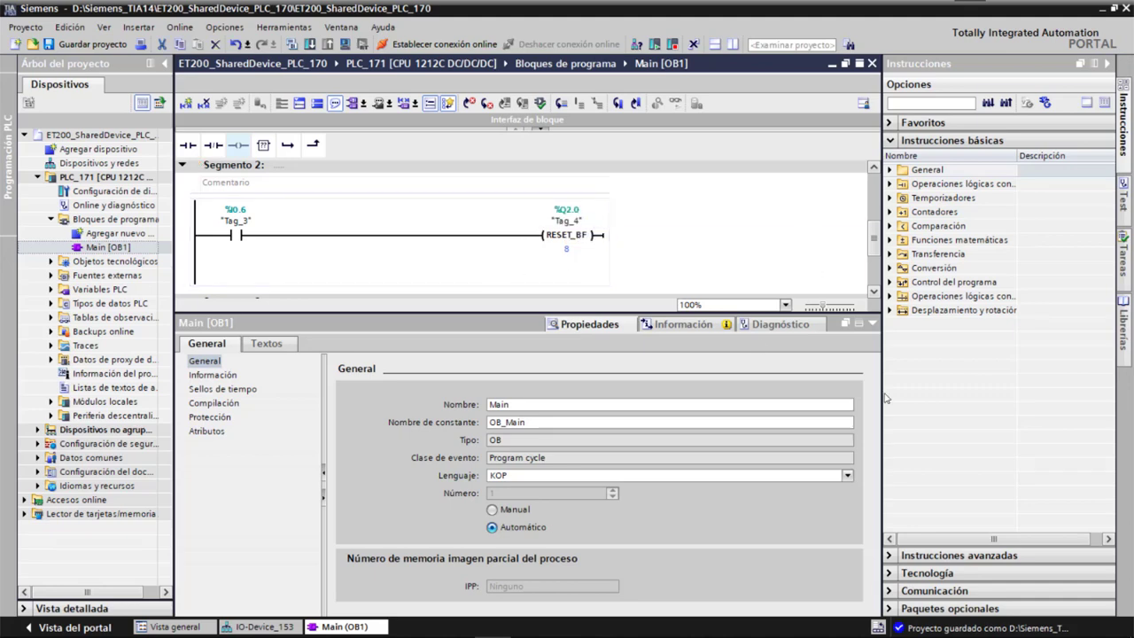
{"action": "left_click", "coordinate": [873, 324]}
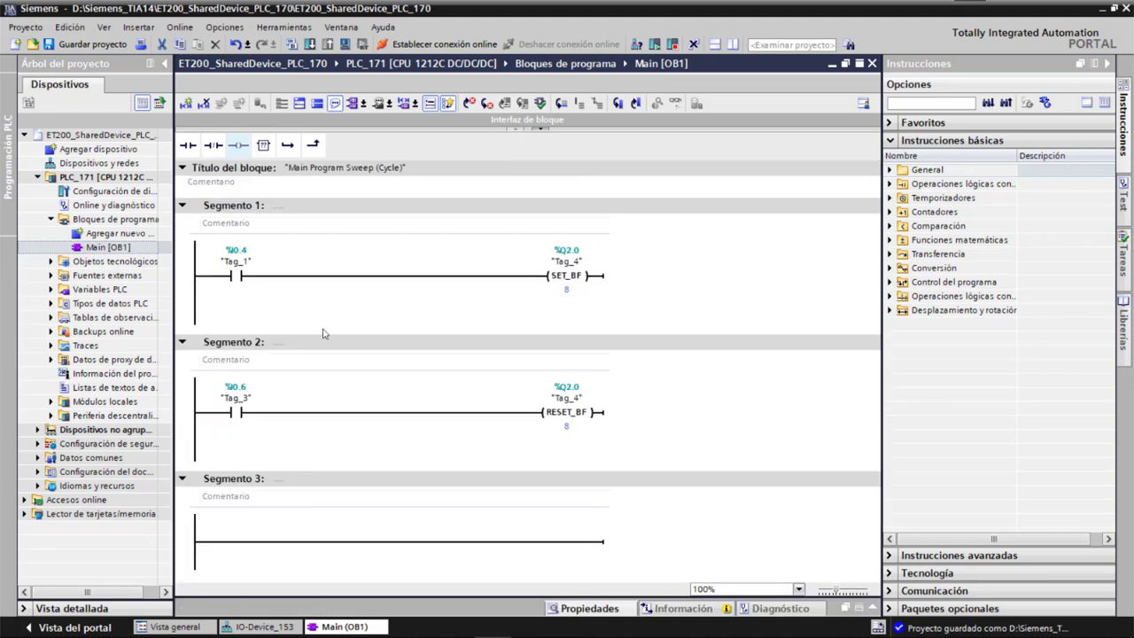
Step: Select PLC_171 in the network view and save the project under the new name ET200_SharedDevice_PLC_171
{"action": "double_click", "coordinate": [93, 167]}
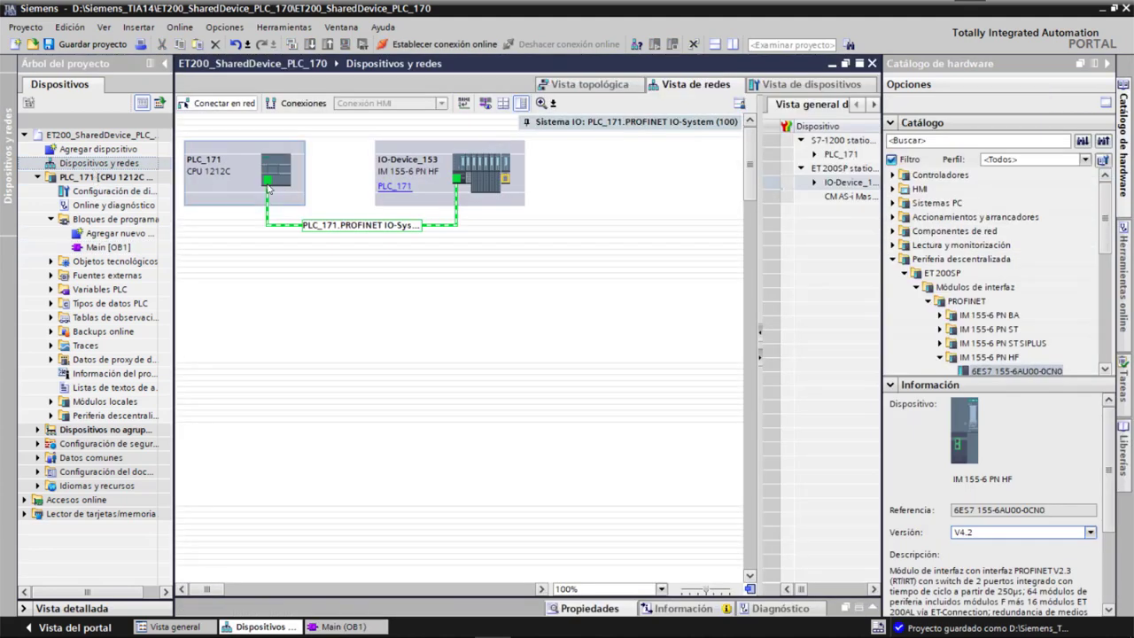
{"action": "left_click", "coordinate": [273, 168]}
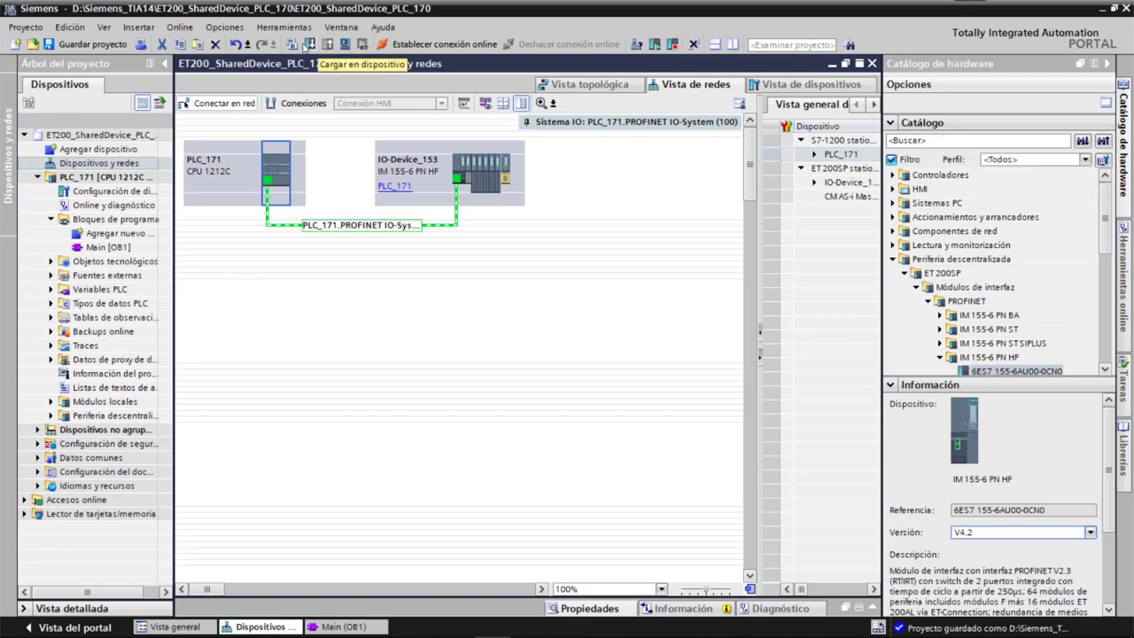
{"action": "left_click", "coordinate": [26, 27]}
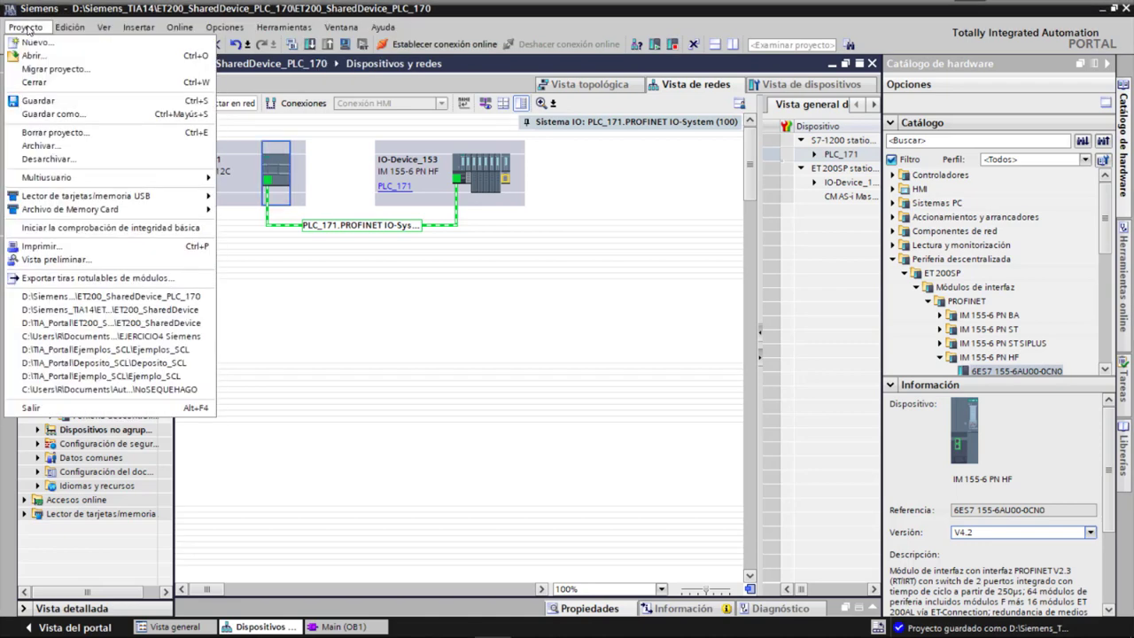
{"action": "left_click", "coordinate": [46, 115]}
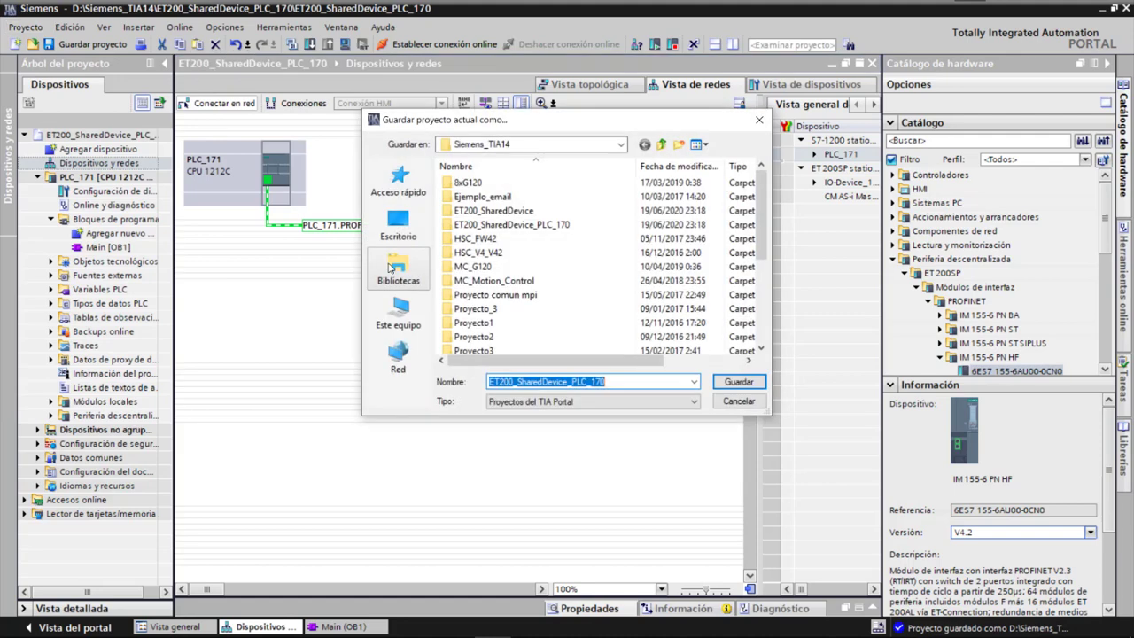
{"action": "left_click", "coordinate": [613, 384]}
{"action": "key", "text": "BackSpace"}
{"action": "type", "text": "1"}
{"action": "key", "text": "Return"}
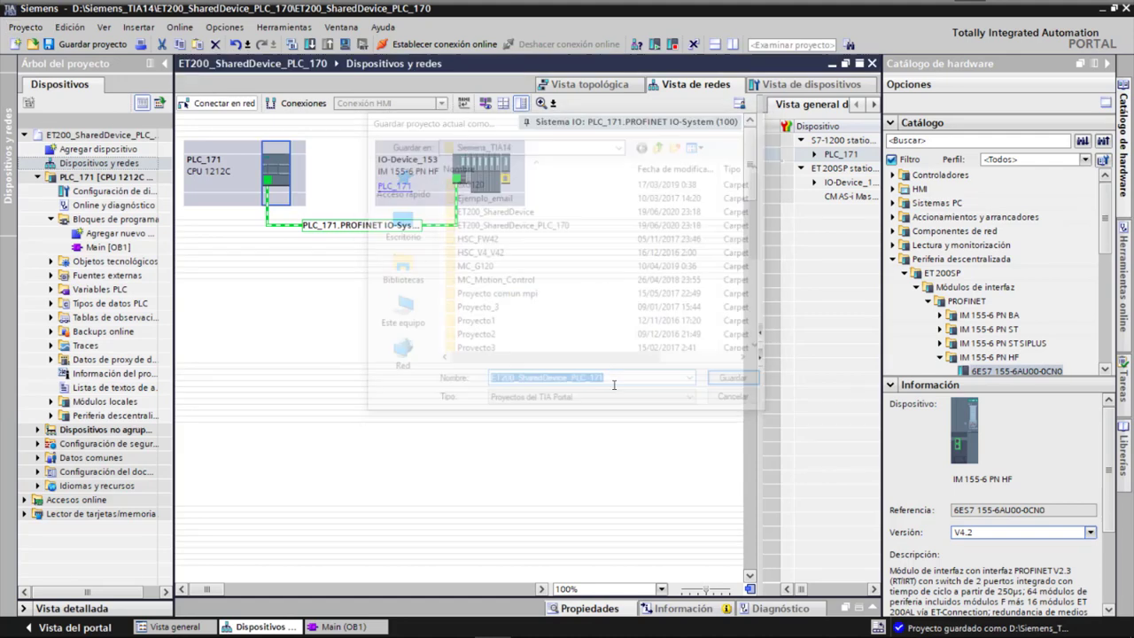